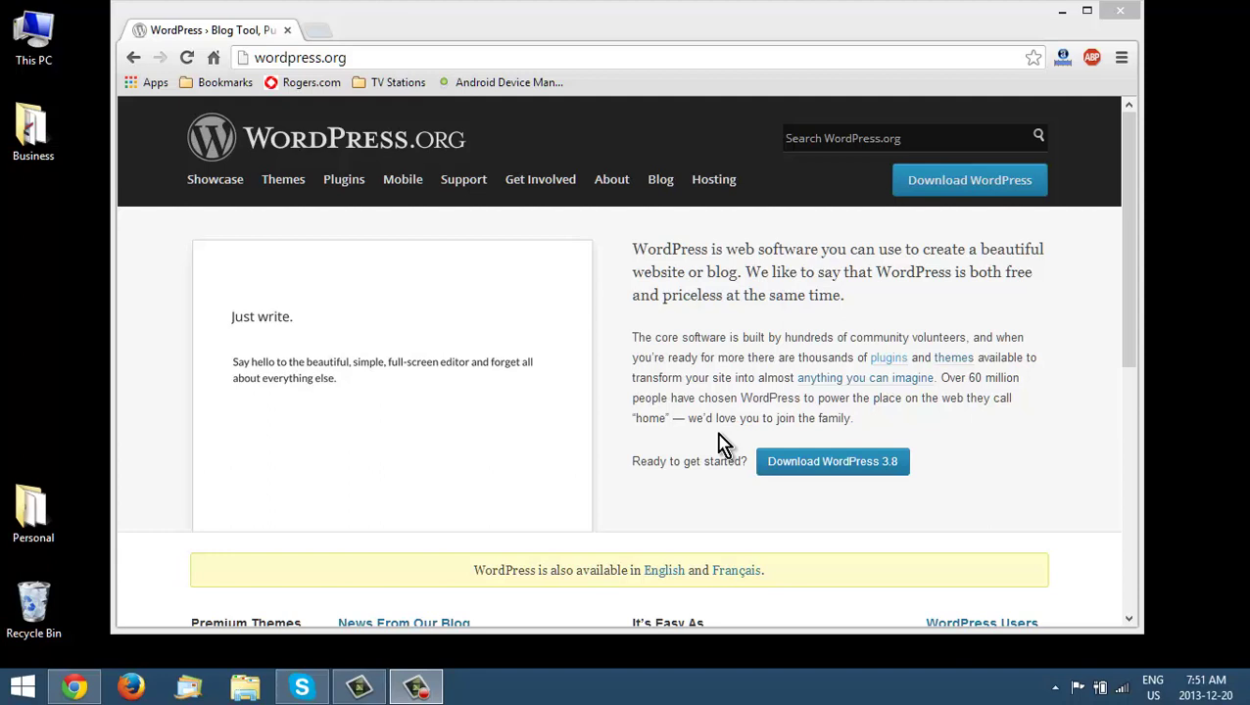
# - Bring the browser forward and go to the wordpress.org page for downloading WordPress 3.8
pyautogui.click(960, 189)
pyautogui.click(960, 189)
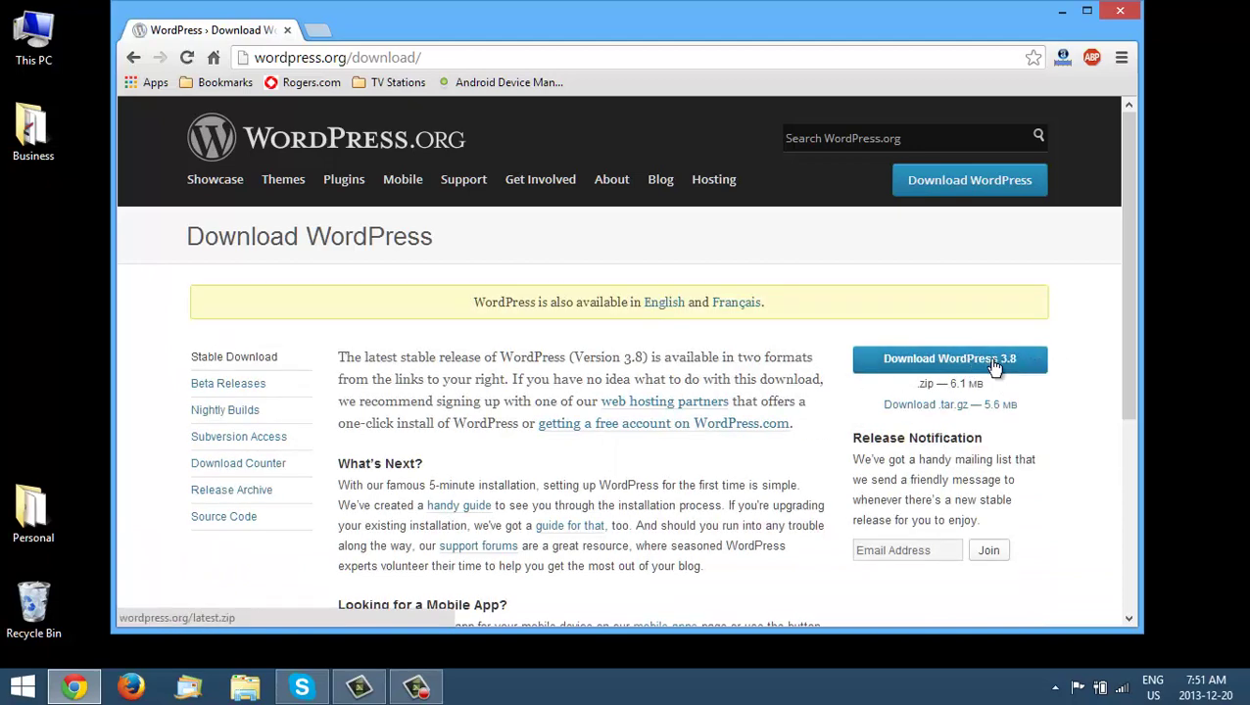
pyautogui.scroll(-1, 1043, 372)
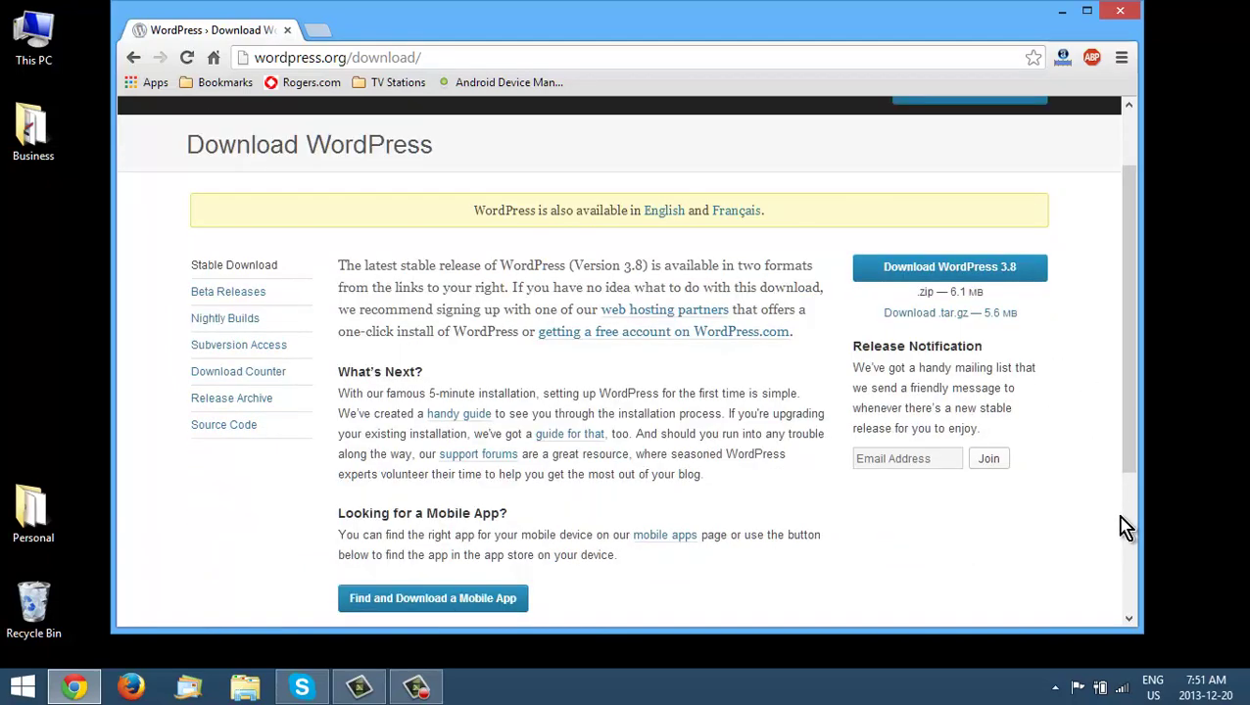
pyautogui.scroll(1, 1055, 446)
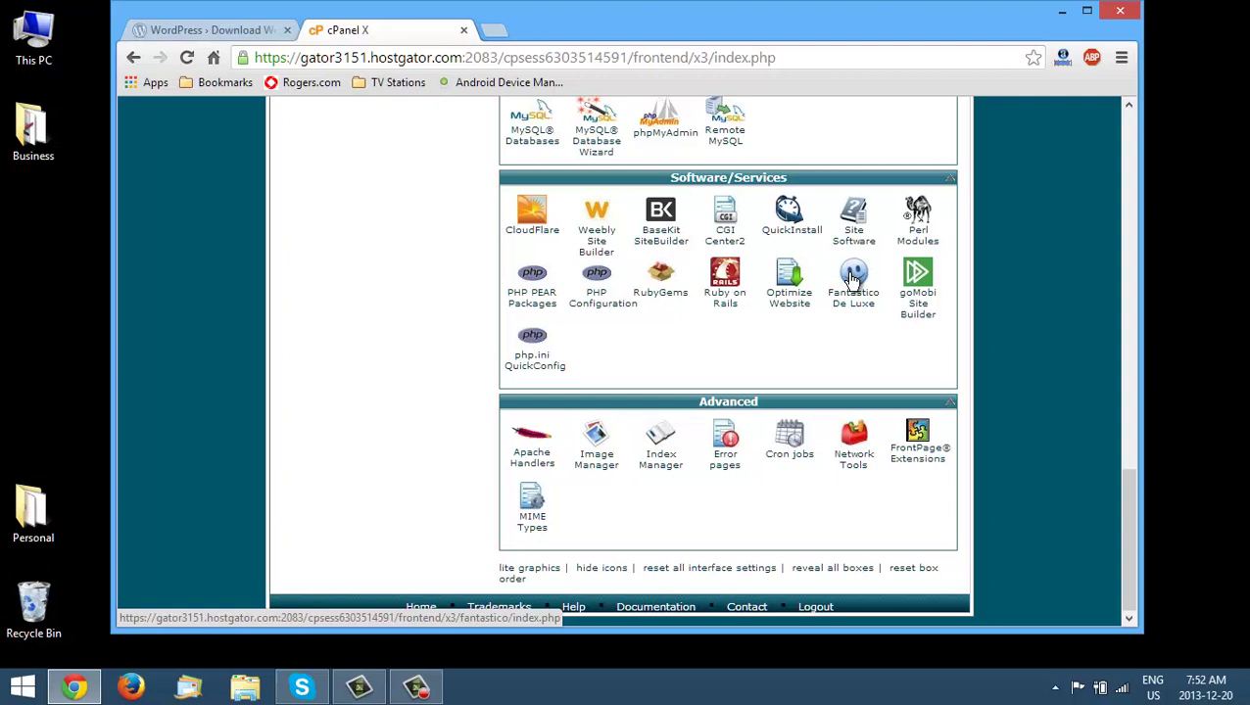
# - Launch Fantastico De Luxe from cPanel and go to its WordPress section
pyautogui.click(852, 280)
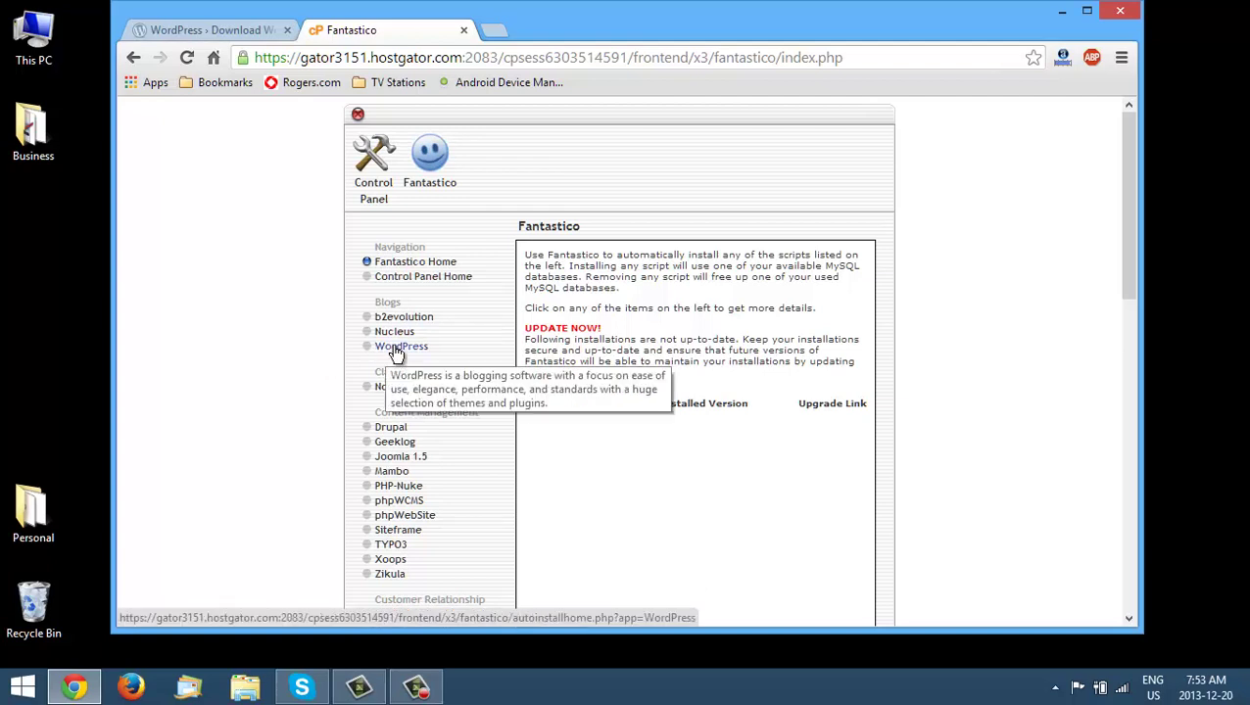
pyautogui.click(396, 349)
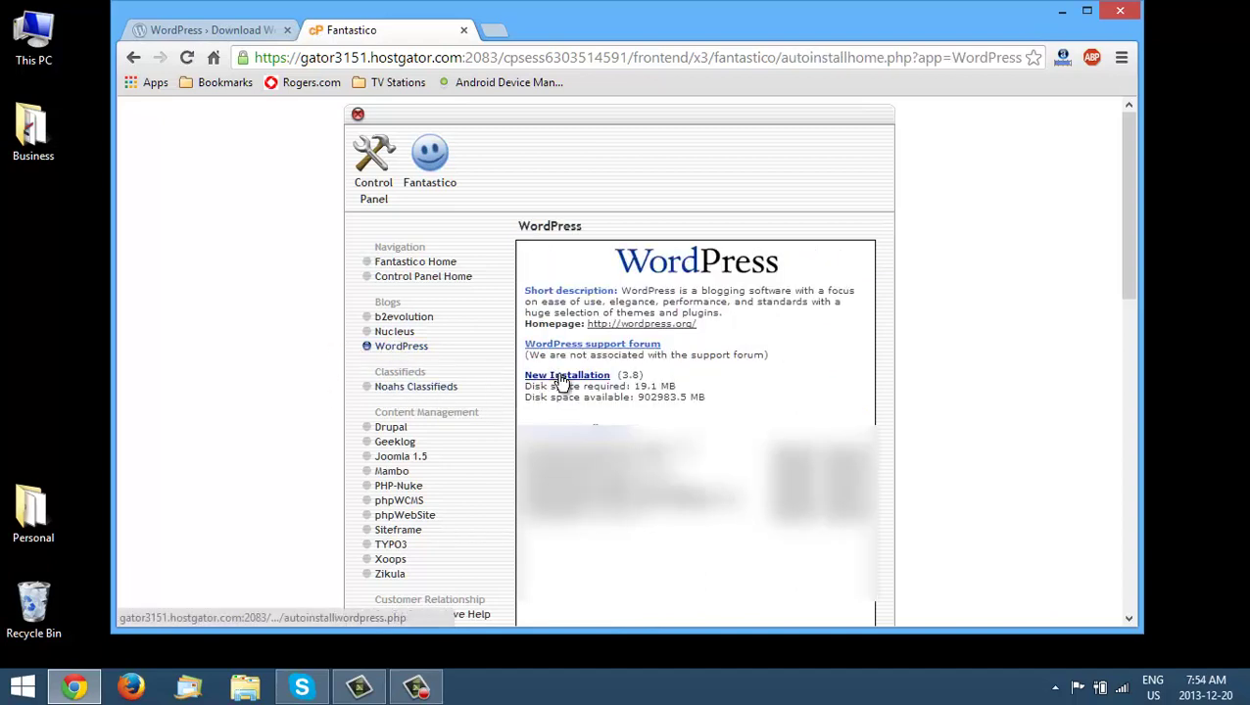
# - Start a new WordPress installation on thebestinfoon.info and focus the install directory field
pyautogui.click(563, 381)
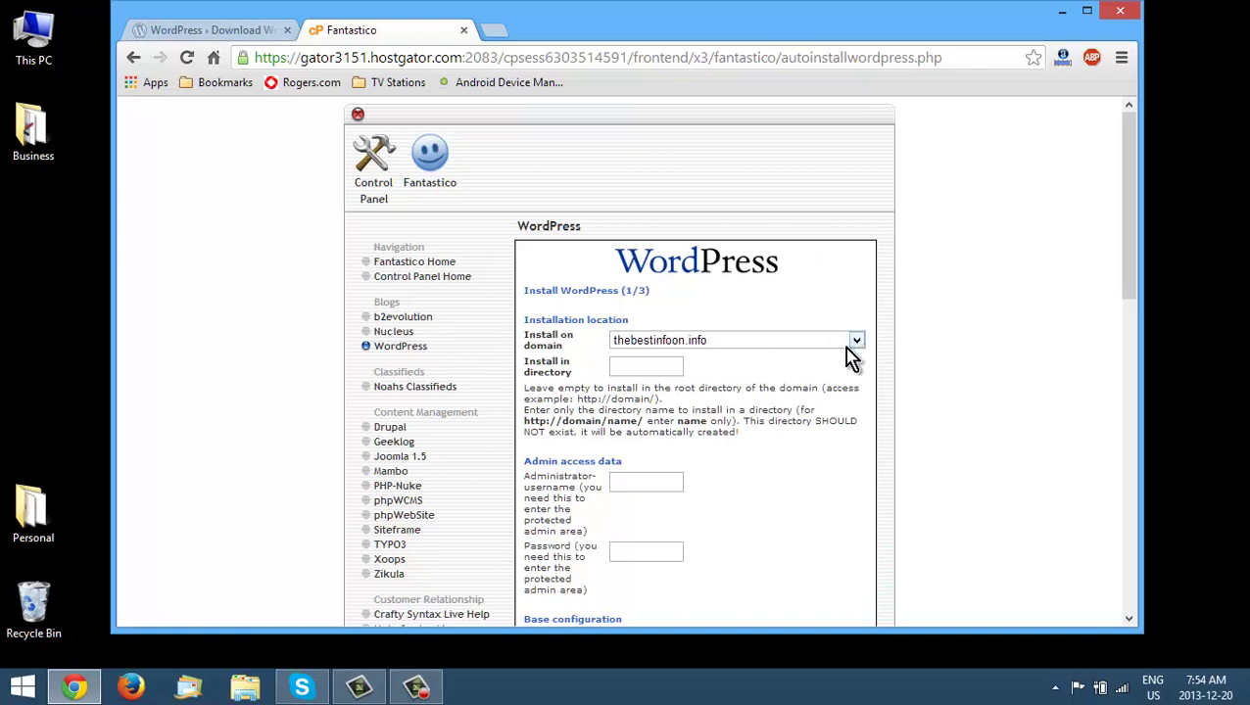
pyautogui.click(662, 364)
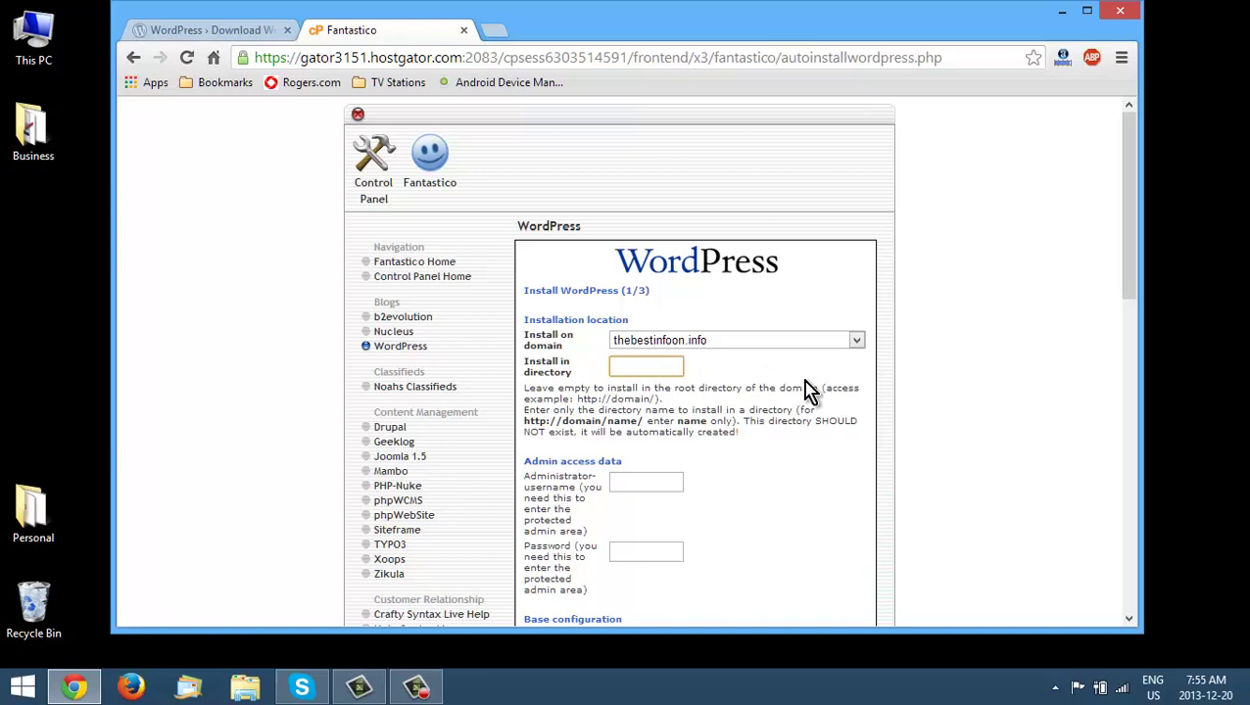
# - Enter install directory testwiki, then the admin username, password and nickname
pyautogui.write('testwiki')
pyautogui.click(681, 481)
pyautogui.scroll(-2, 694, 480)
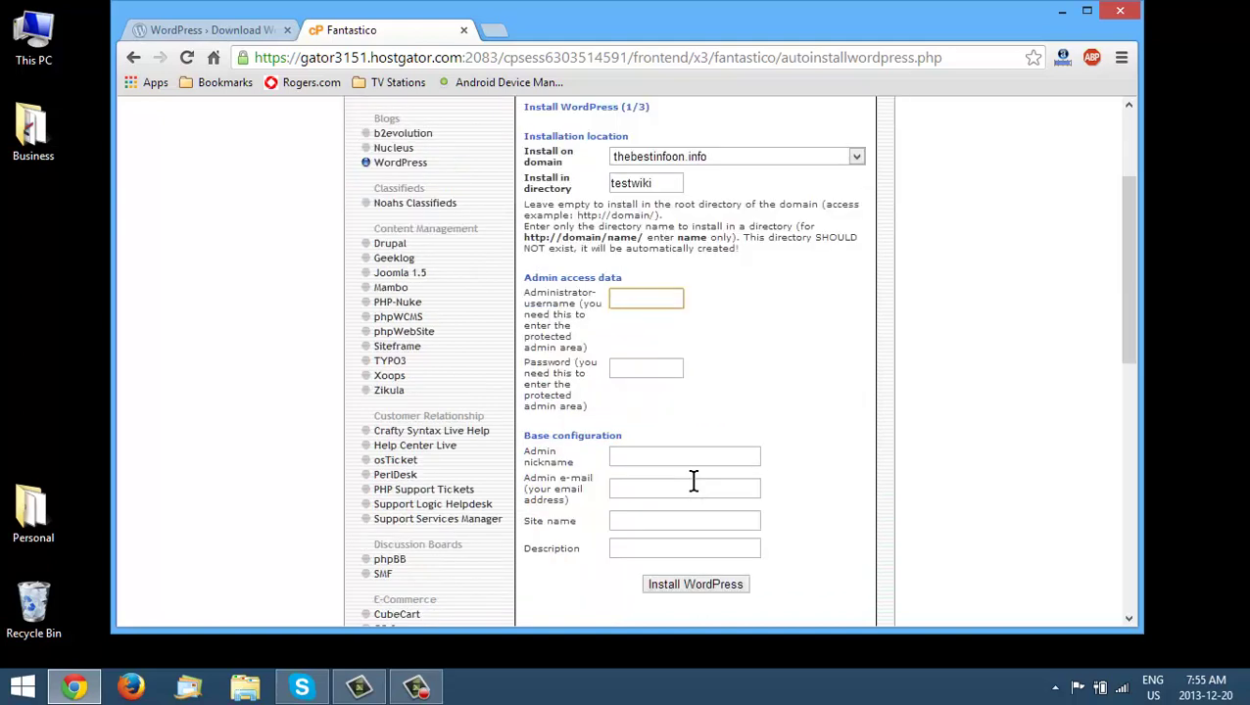
pyautogui.write('wiki')
pyautogui.press('Tab')
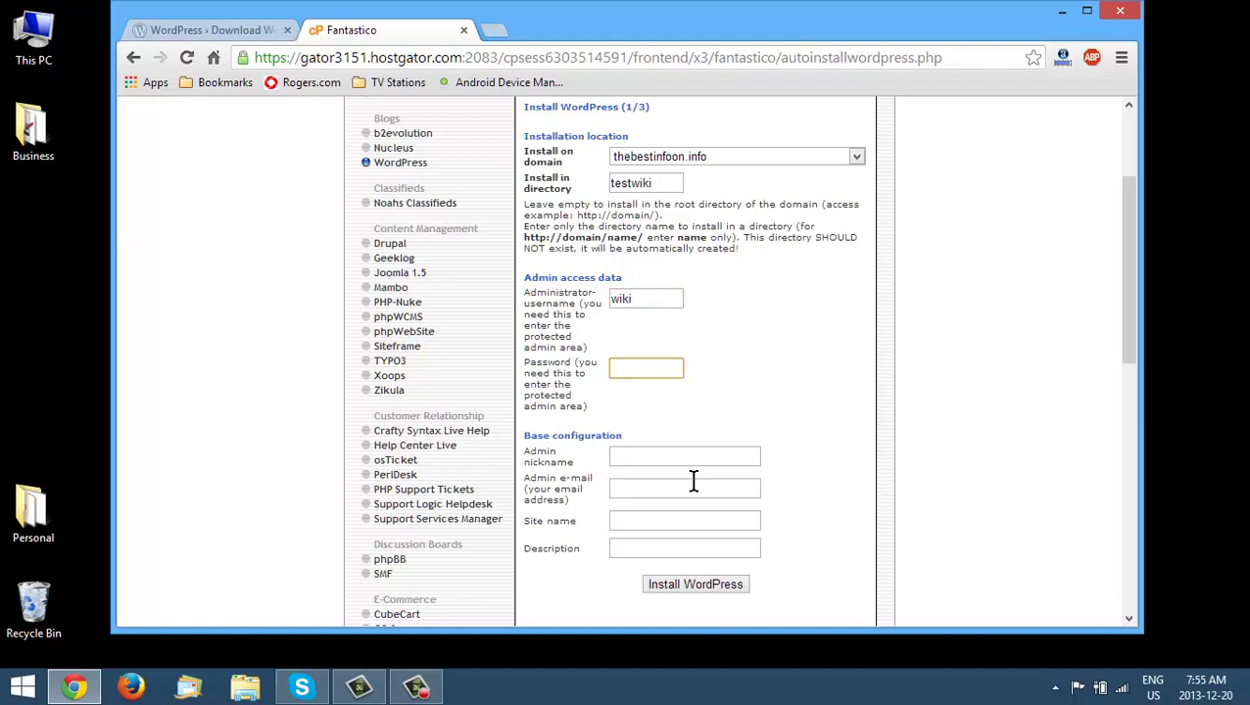
pyautogui.write('password')
pyautogui.press('Tab')
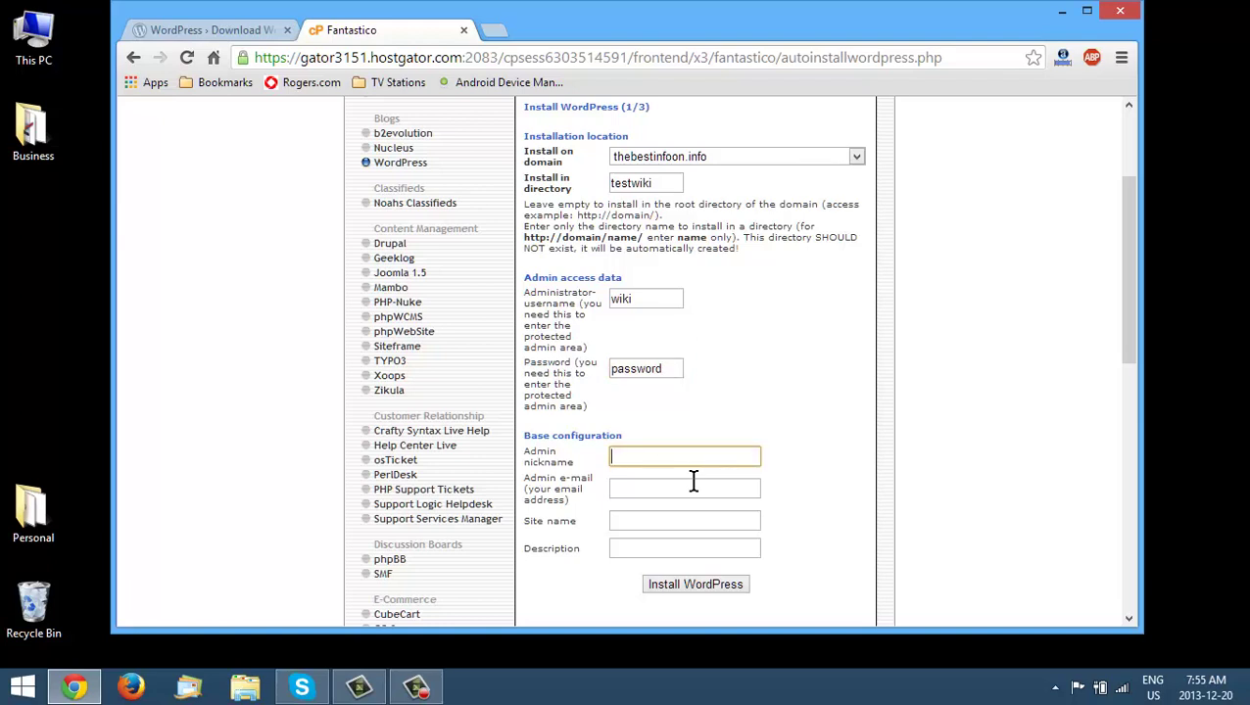
pyautogui.write('wikiguy')
# - Fill in the admin e-mail, site name 'My Wiki Site' and description 'Test Wiki'
pyautogui.click(692, 487)
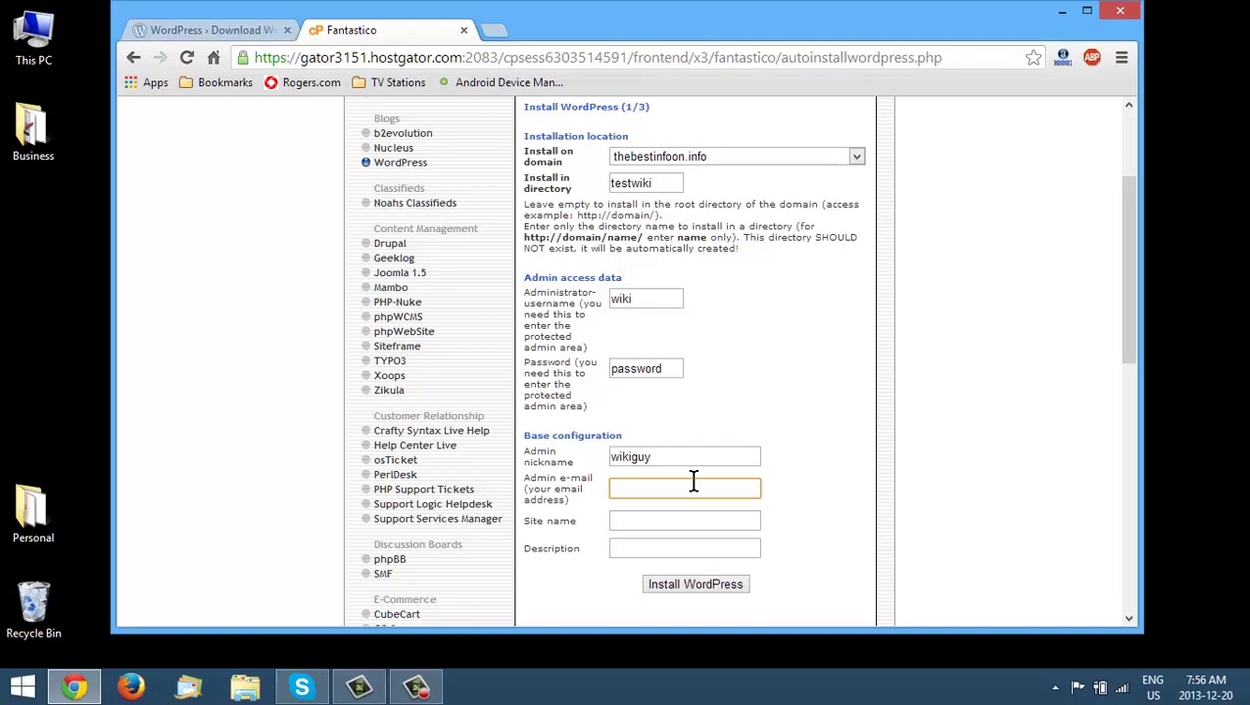
pyautogui.press('Tab')
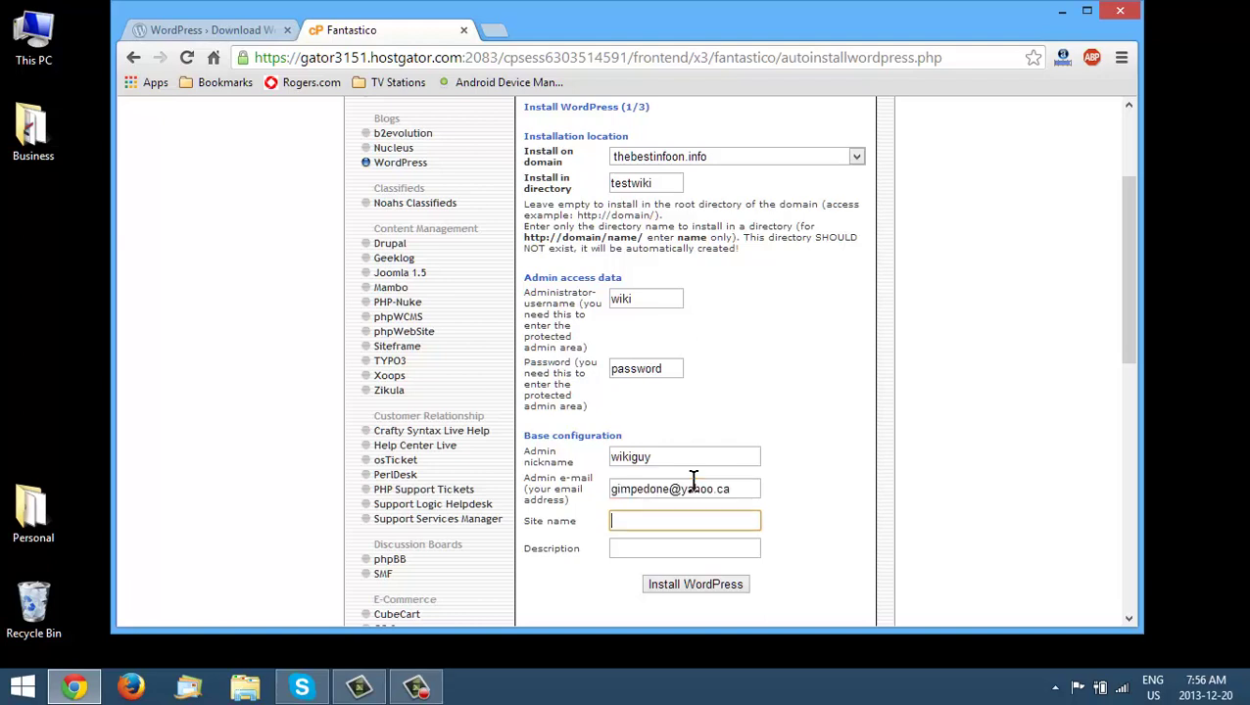
pyautogui.write('My Wiki Site')
pyautogui.press('Tab')
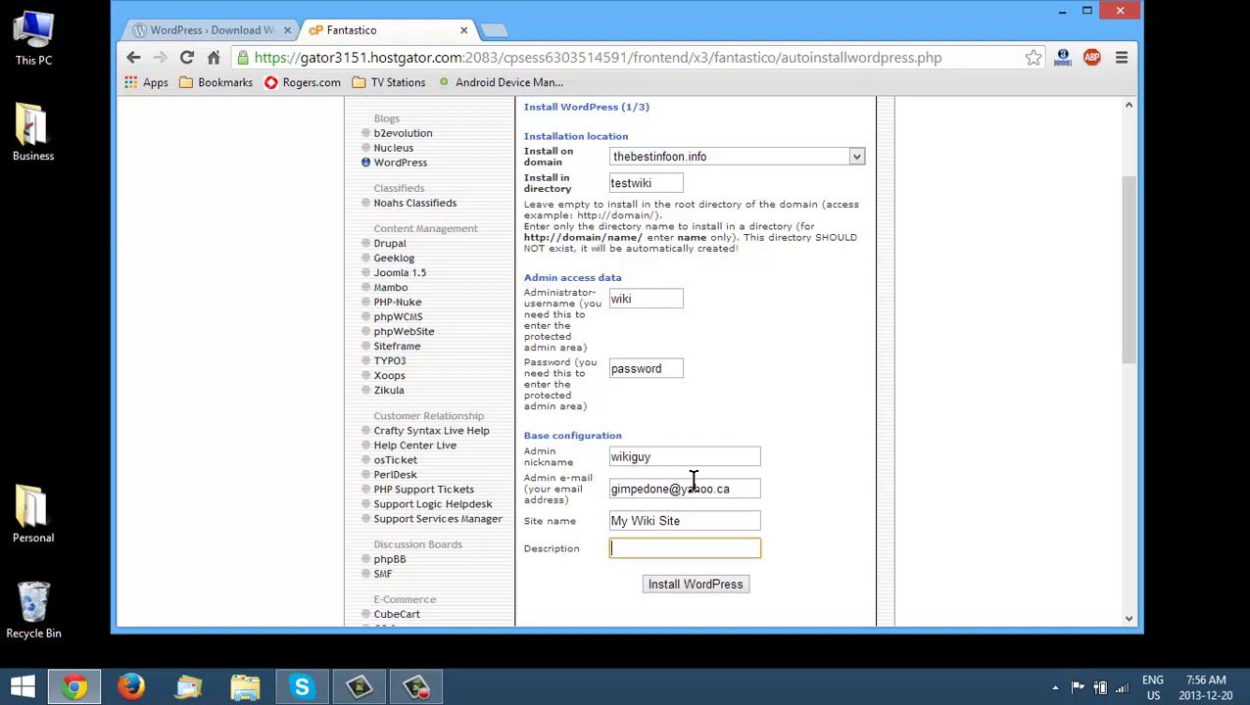
pyautogui.write('Test Wiki')
pyautogui.scroll(-3, 857, 357)
# - Submit and finish the testwiki WordPress install, then open its wp-admin login in a new tab
pyautogui.click(703, 313)
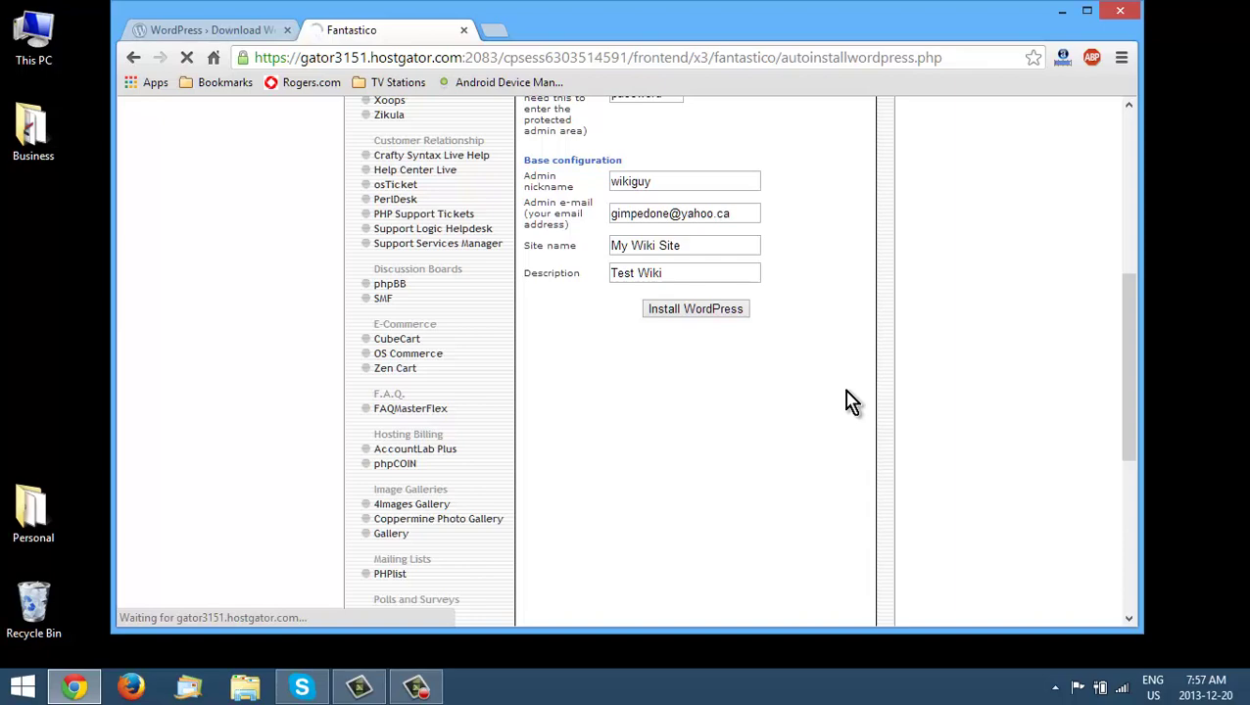
pyautogui.click(741, 390)
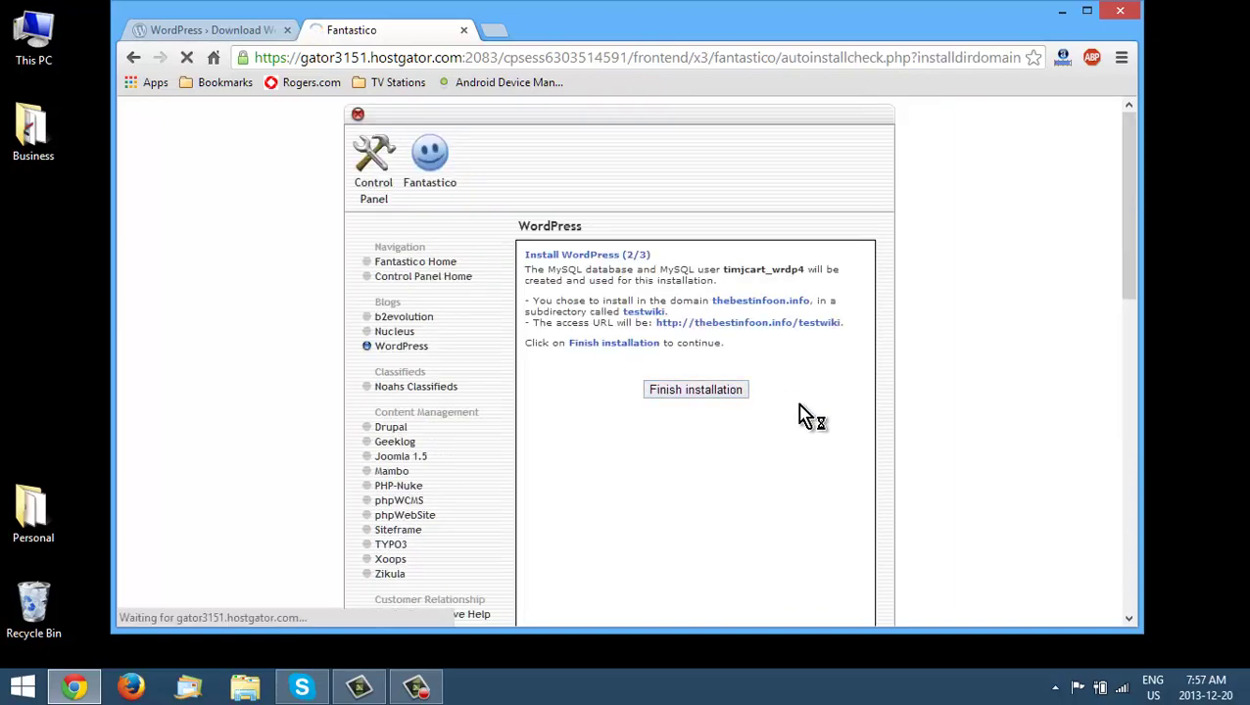
pyautogui.scroll(-2, 803, 421)
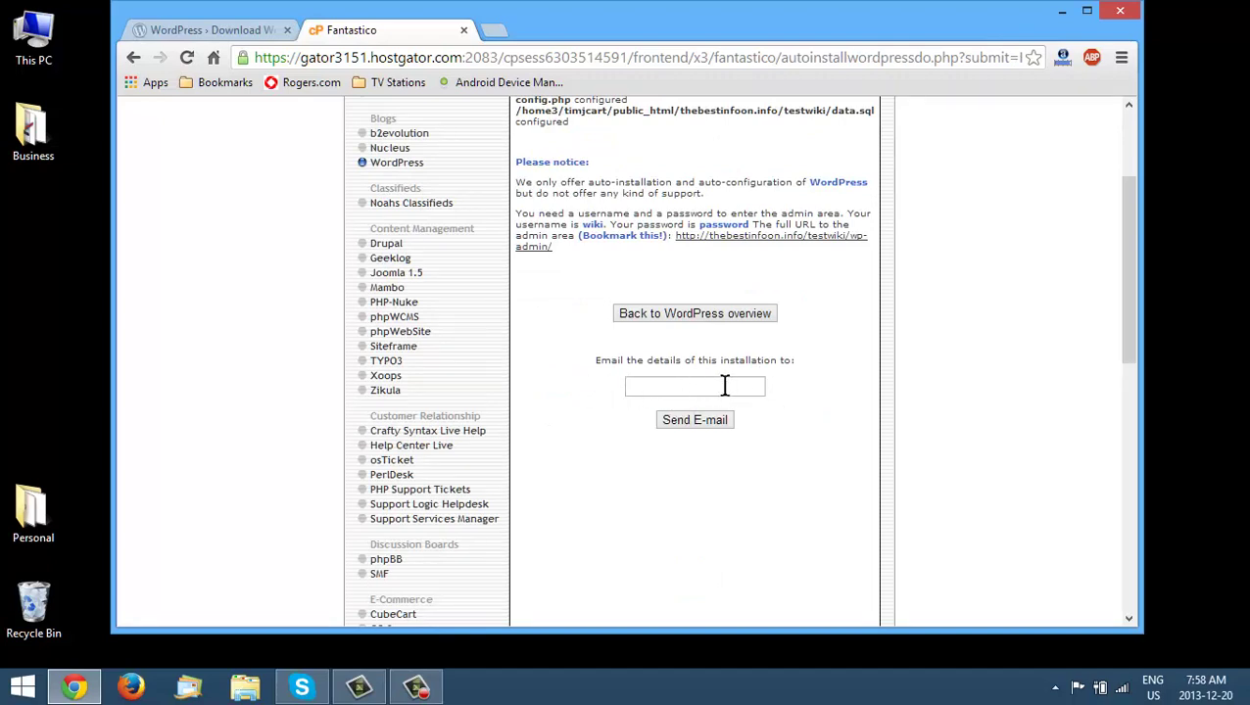
pyautogui.scroll(2, 827, 426)
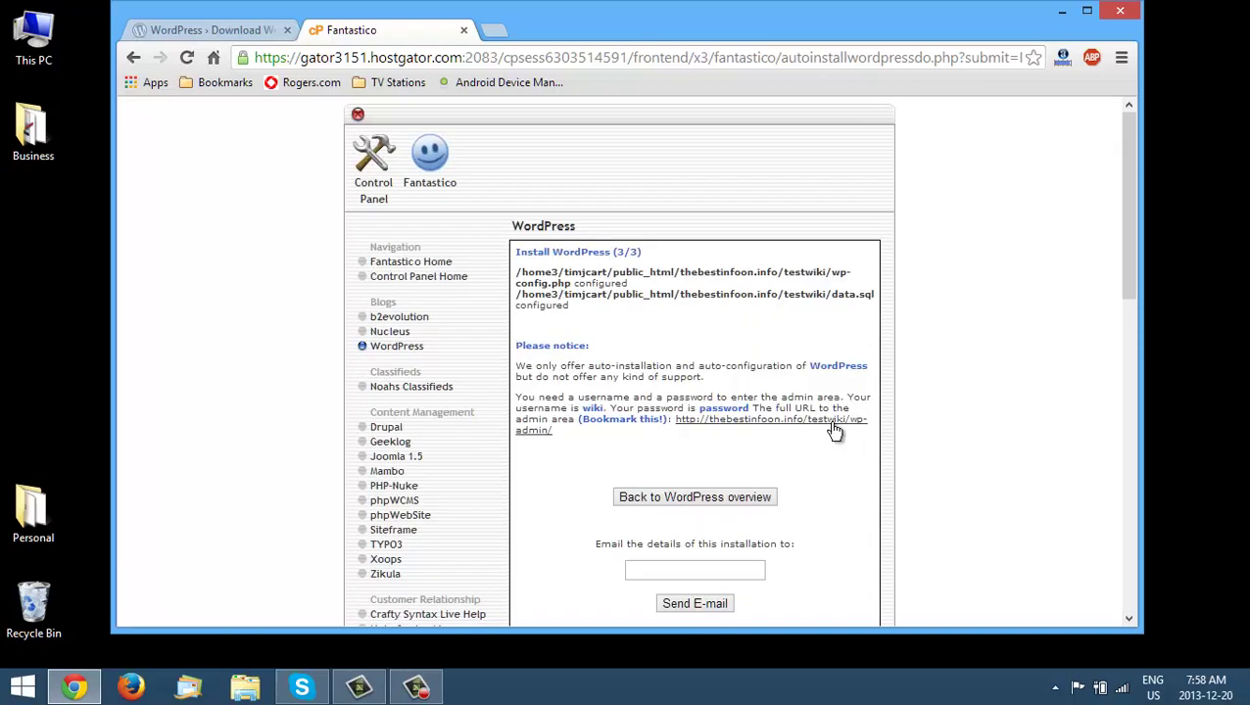
pyautogui.click(738, 422)
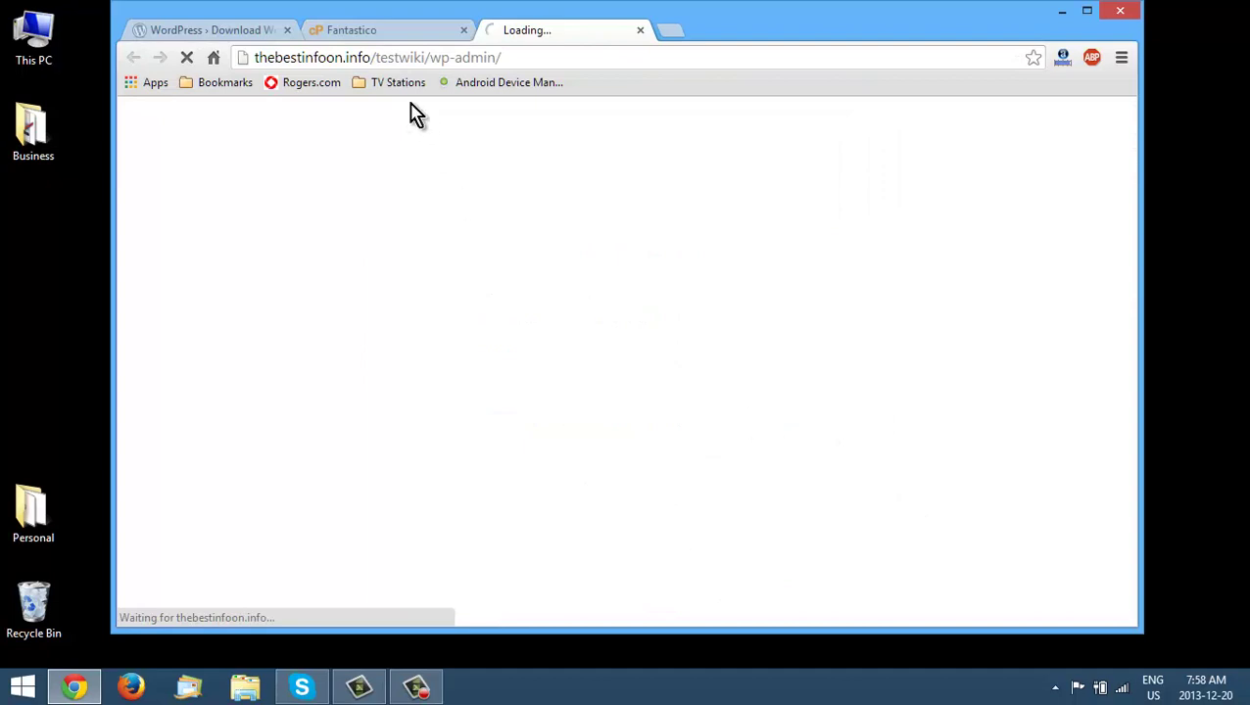
# - Close the Fantastico tab and begin entering the admin login credentials
pyautogui.click(463, 30)
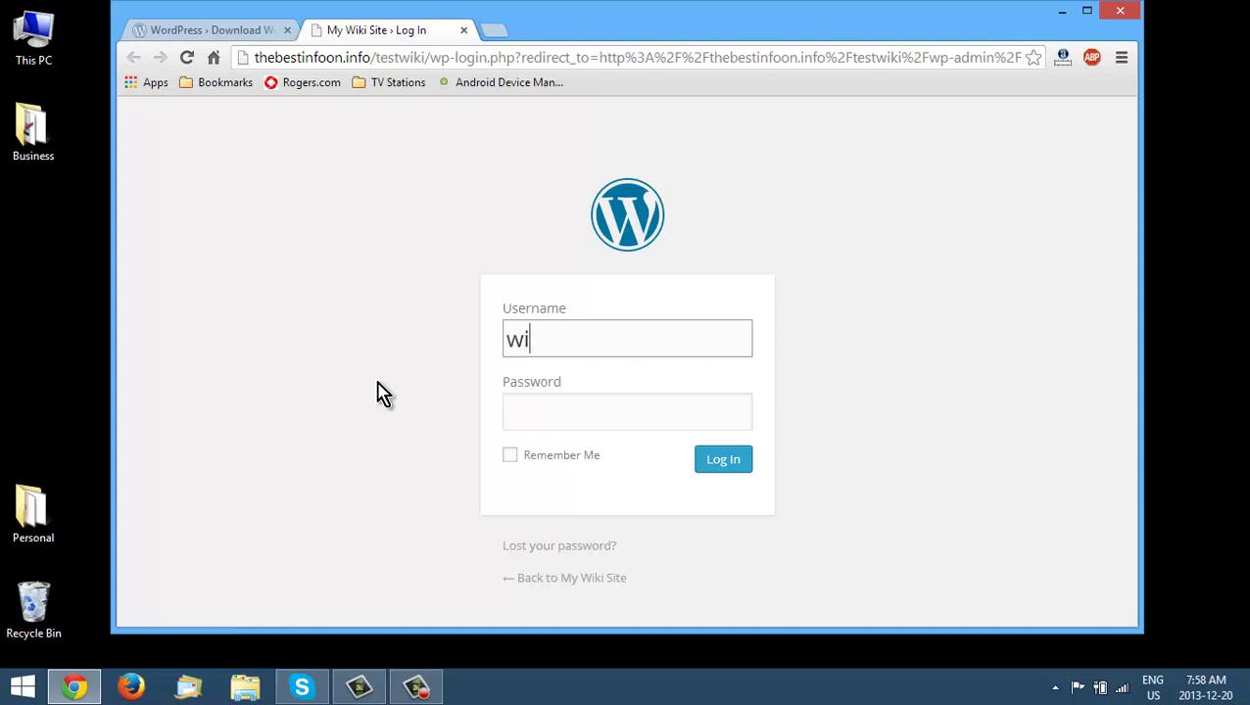
pyautogui.press('Tab')
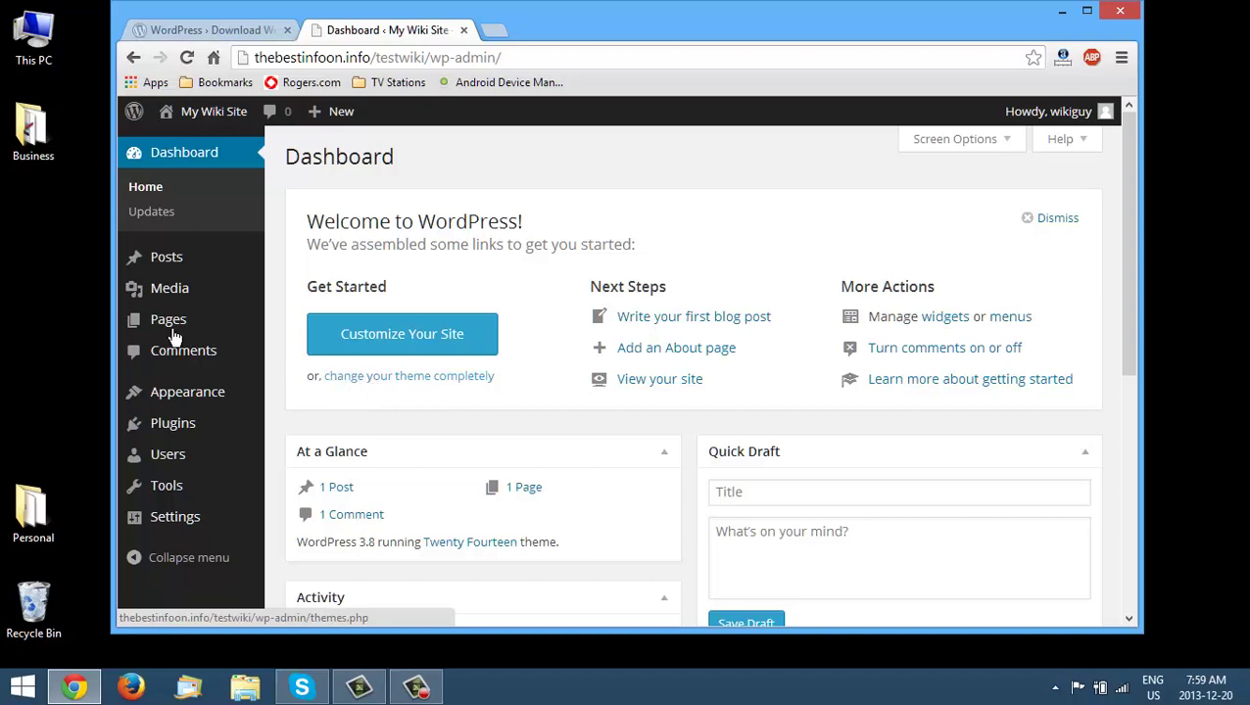
pyautogui.click(186, 144)
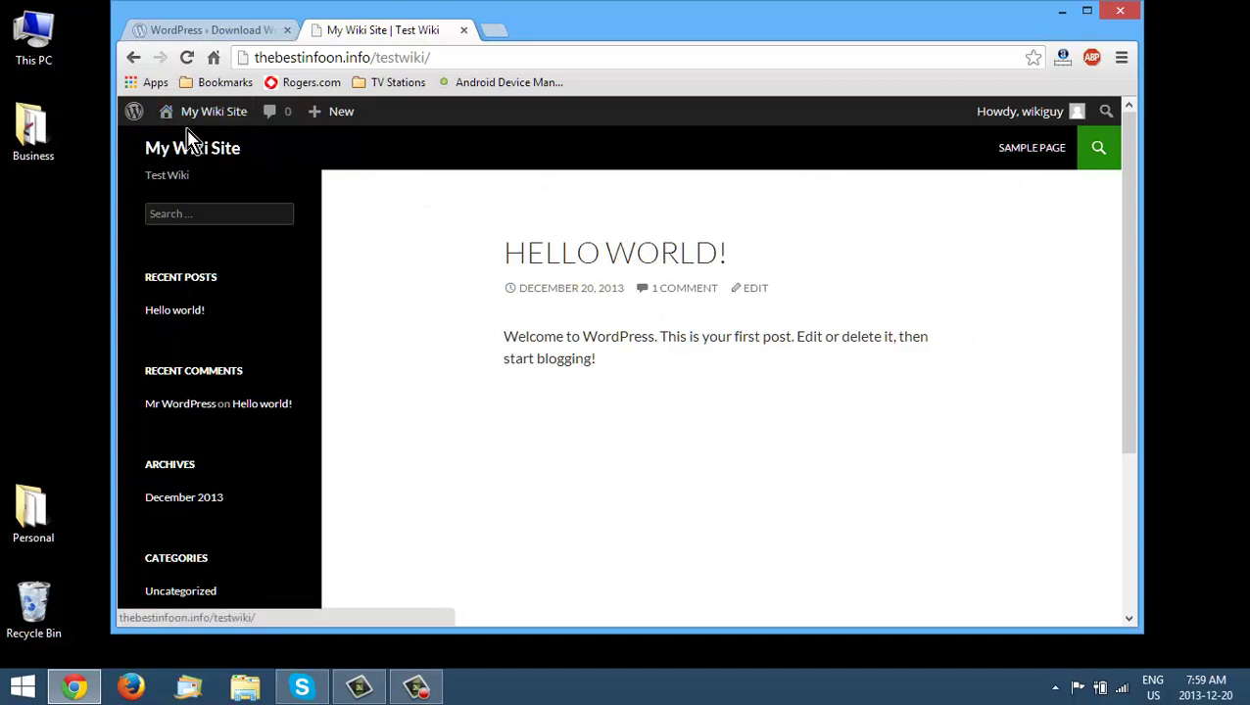
pyautogui.moveTo(191, 117)
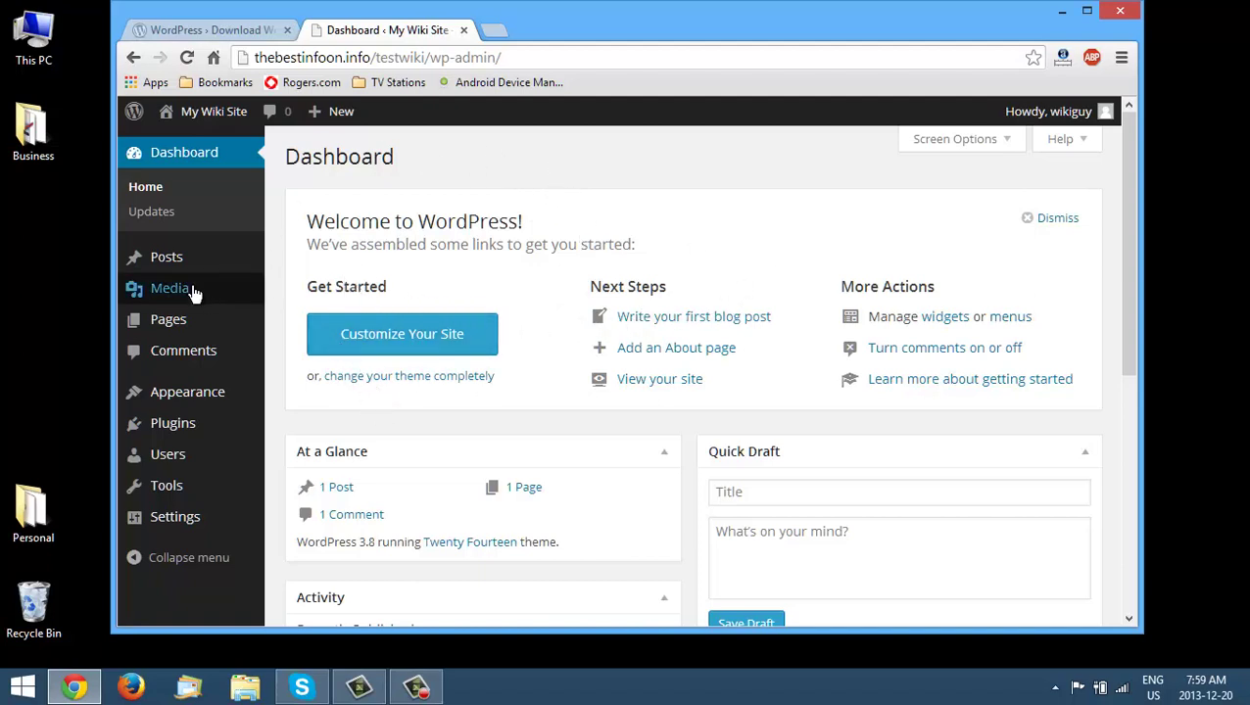
# - Move the default 'Hello world!' post and the Sample Page to the Trash
pyautogui.click(323, 261)
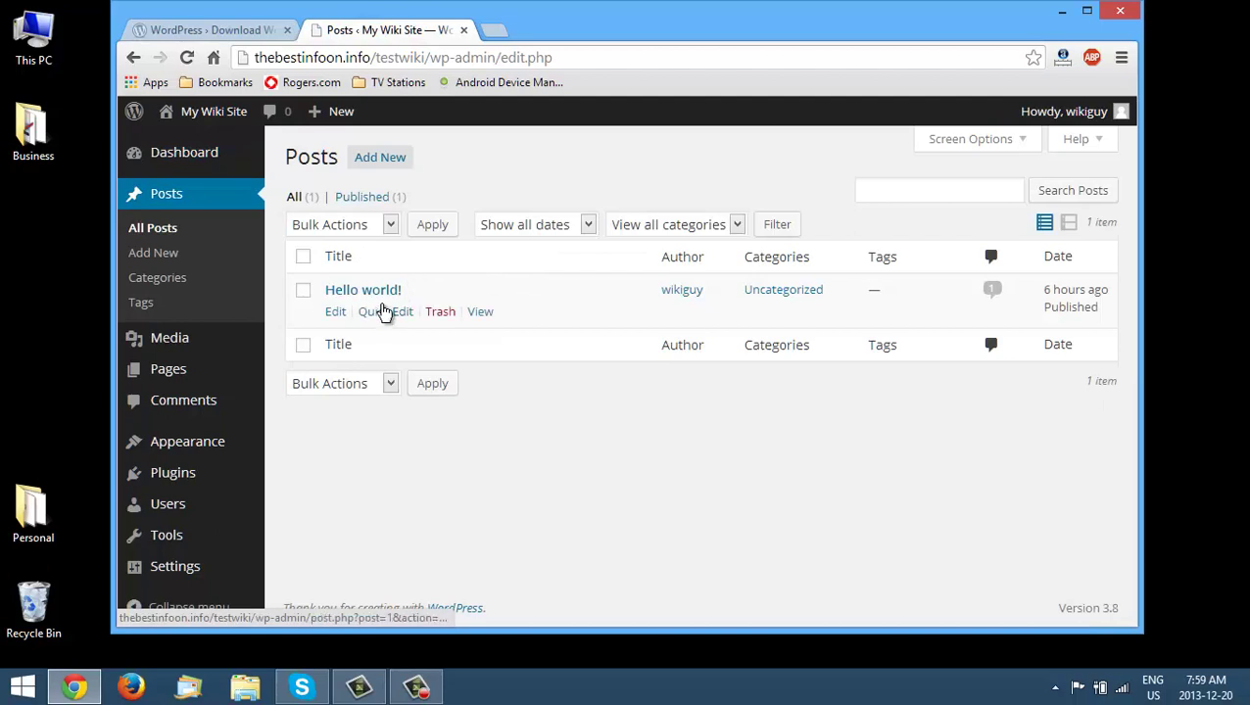
pyautogui.click(438, 313)
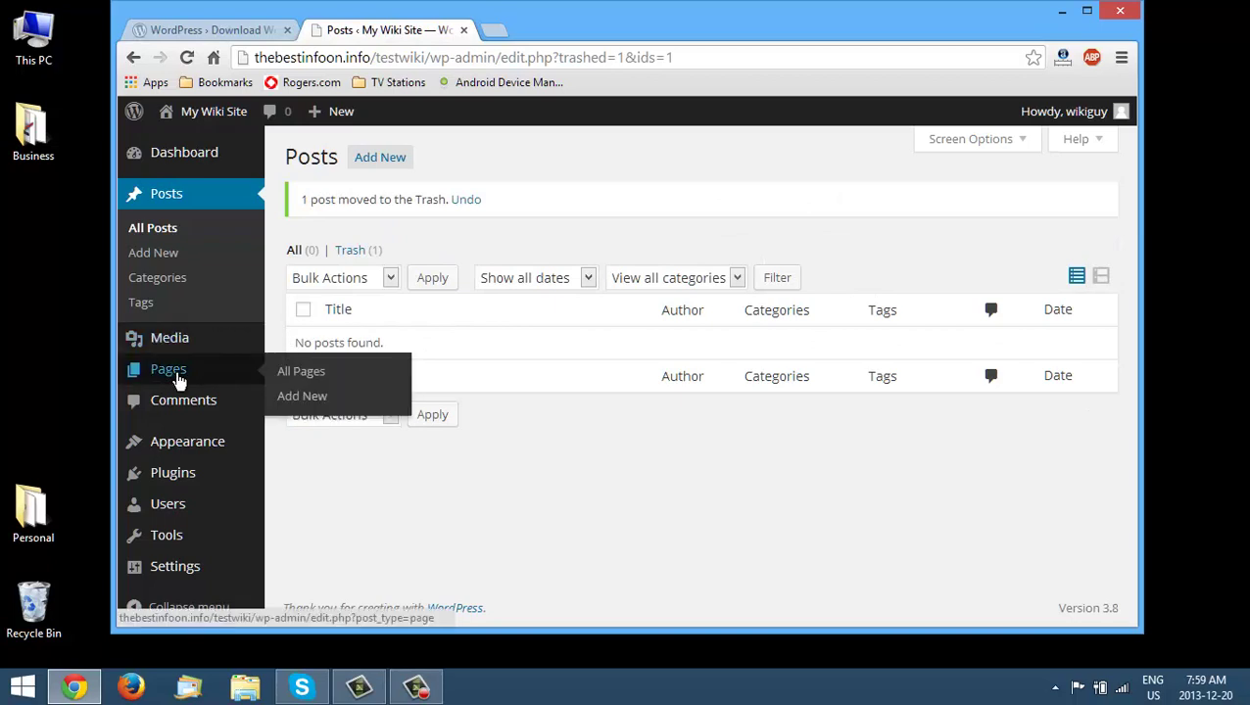
pyautogui.click(300, 376)
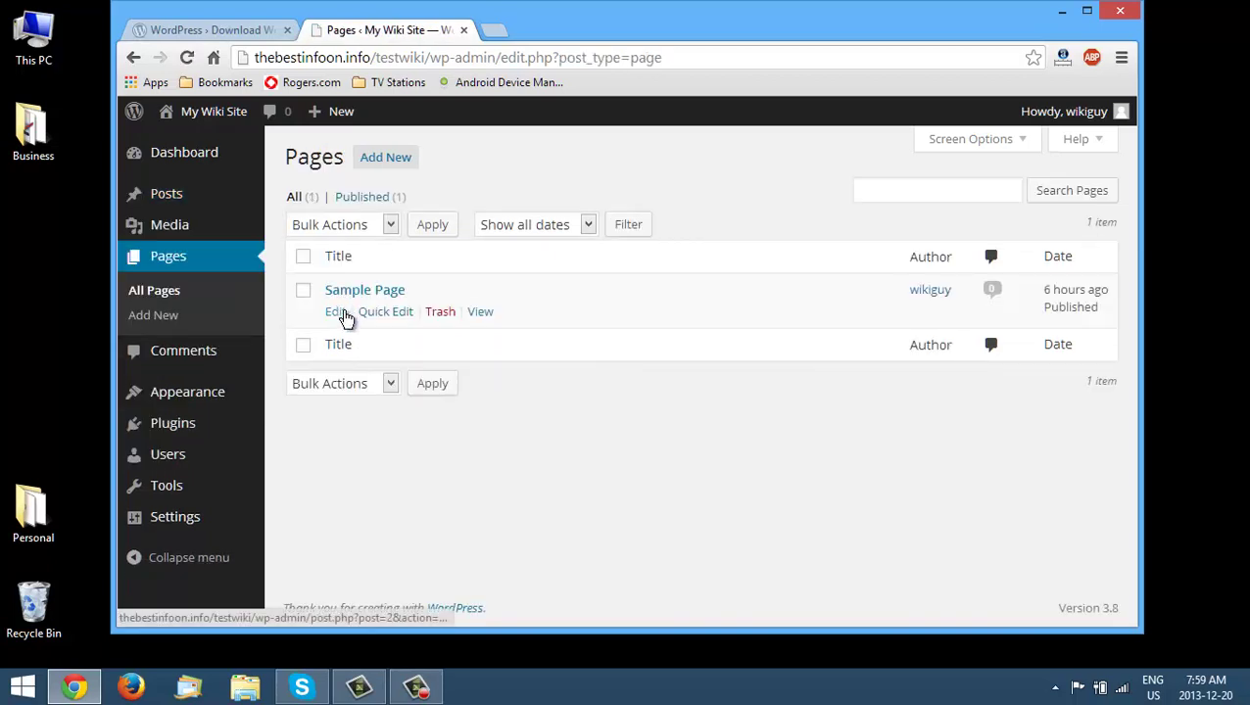
pyautogui.click(443, 319)
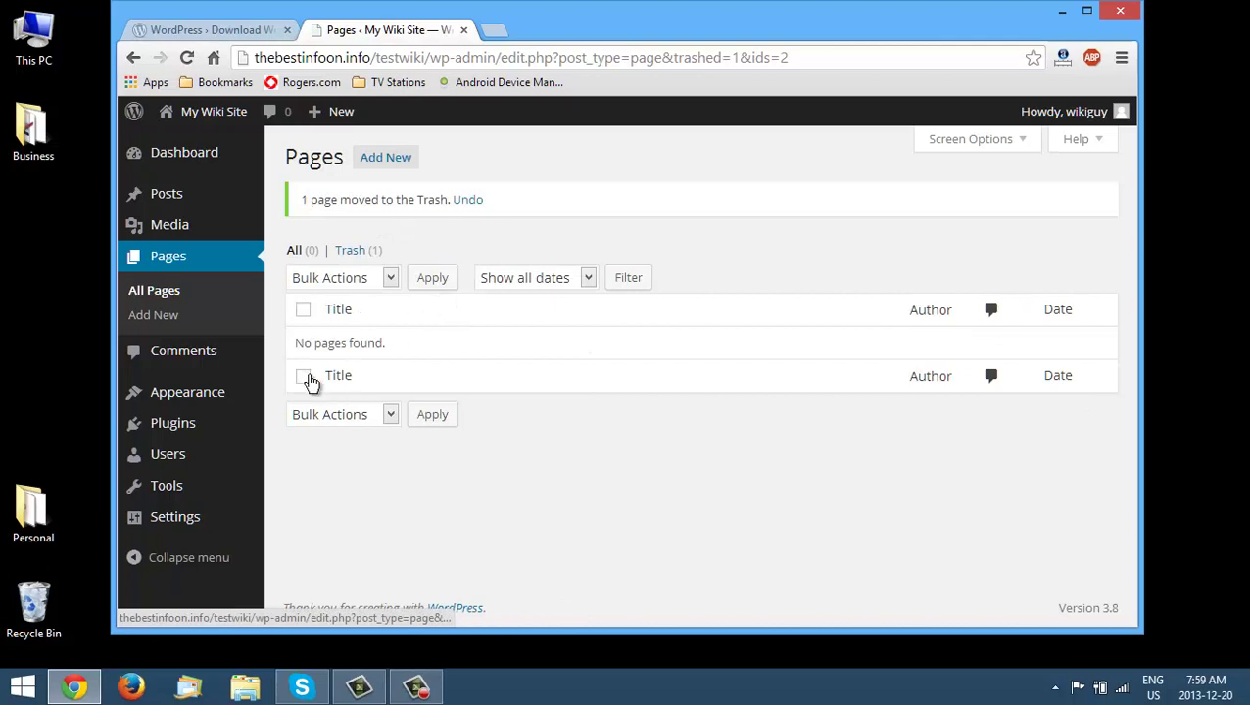
# - In General Settings, make Contributor the default role for new users
pyautogui.moveTo(187, 522)
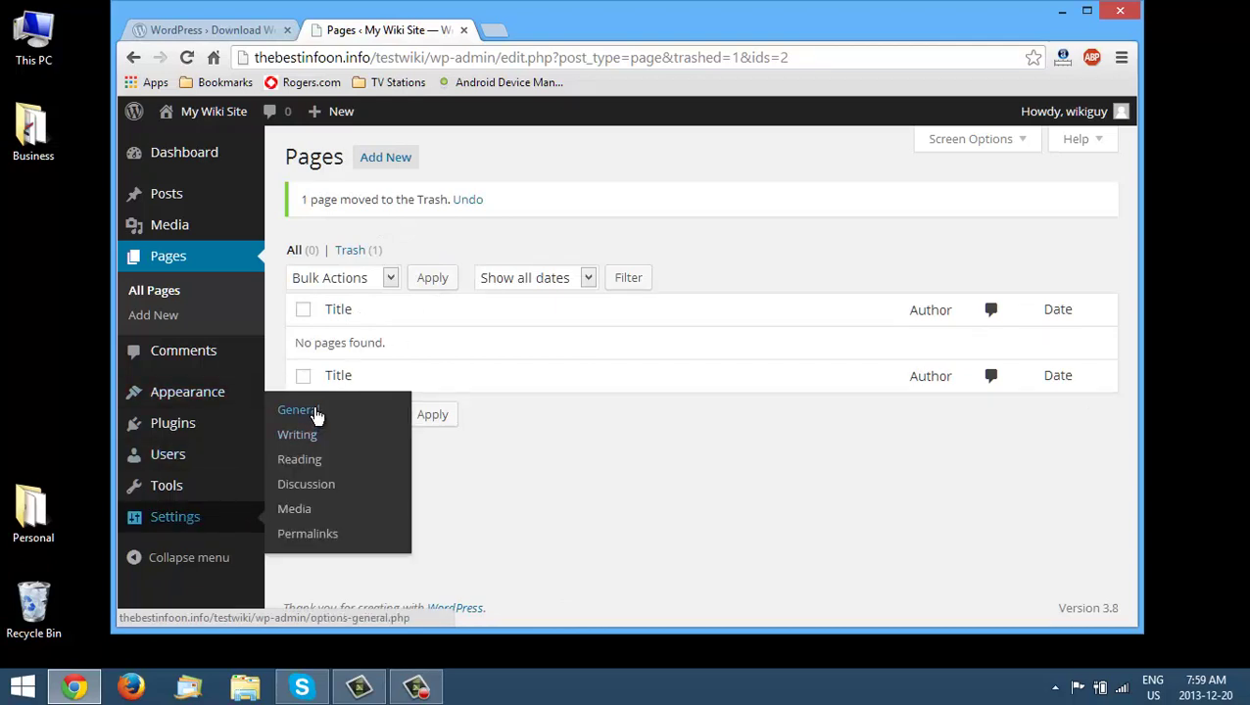
pyautogui.click(315, 413)
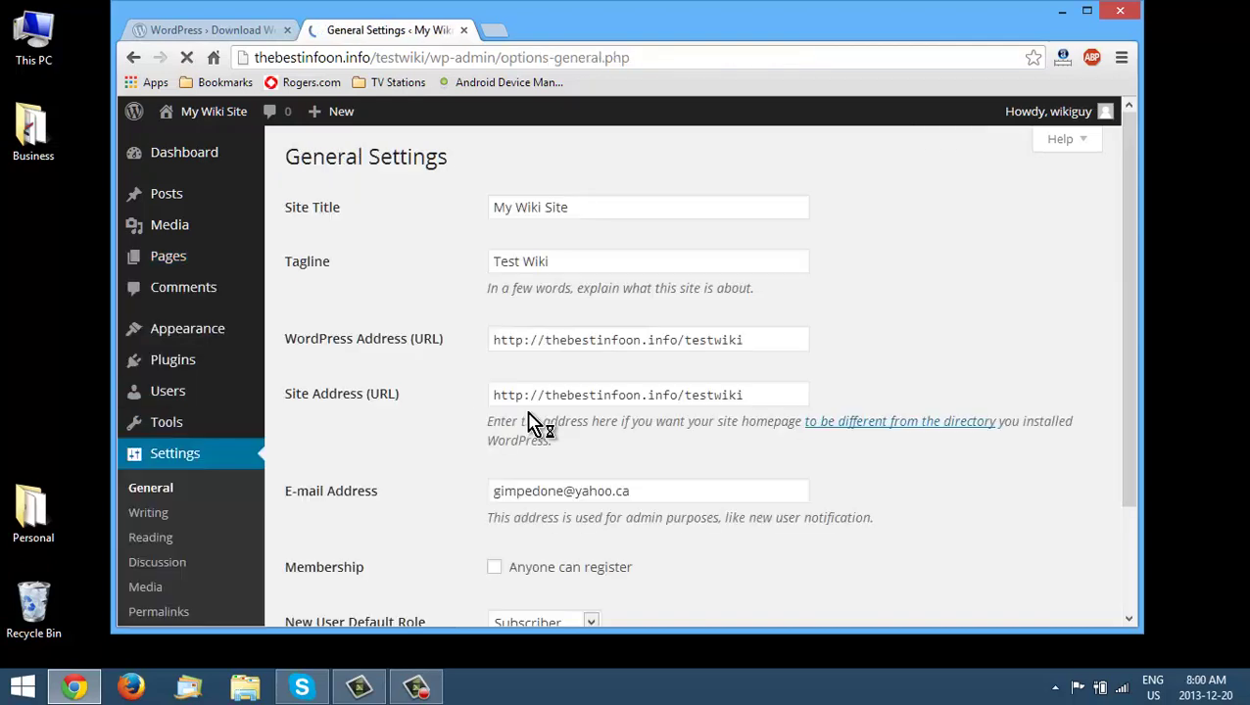
pyautogui.scroll(-1, 585, 282)
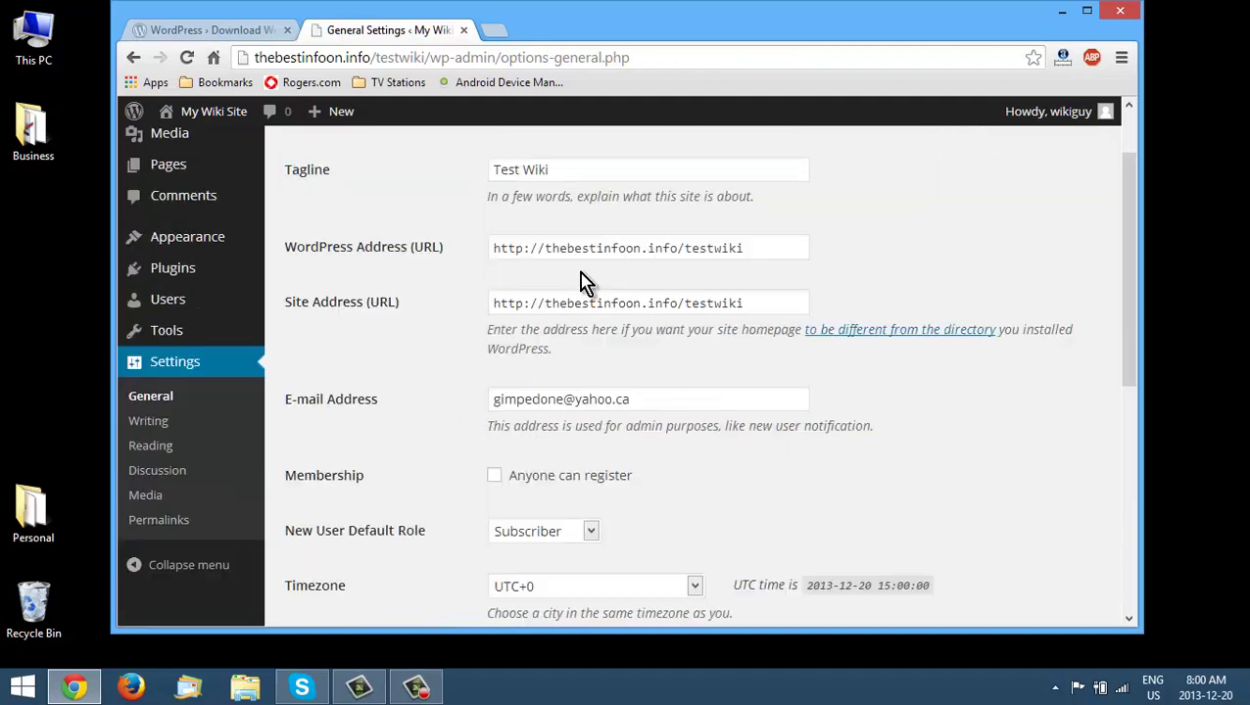
pyautogui.scroll(-1, 585, 282)
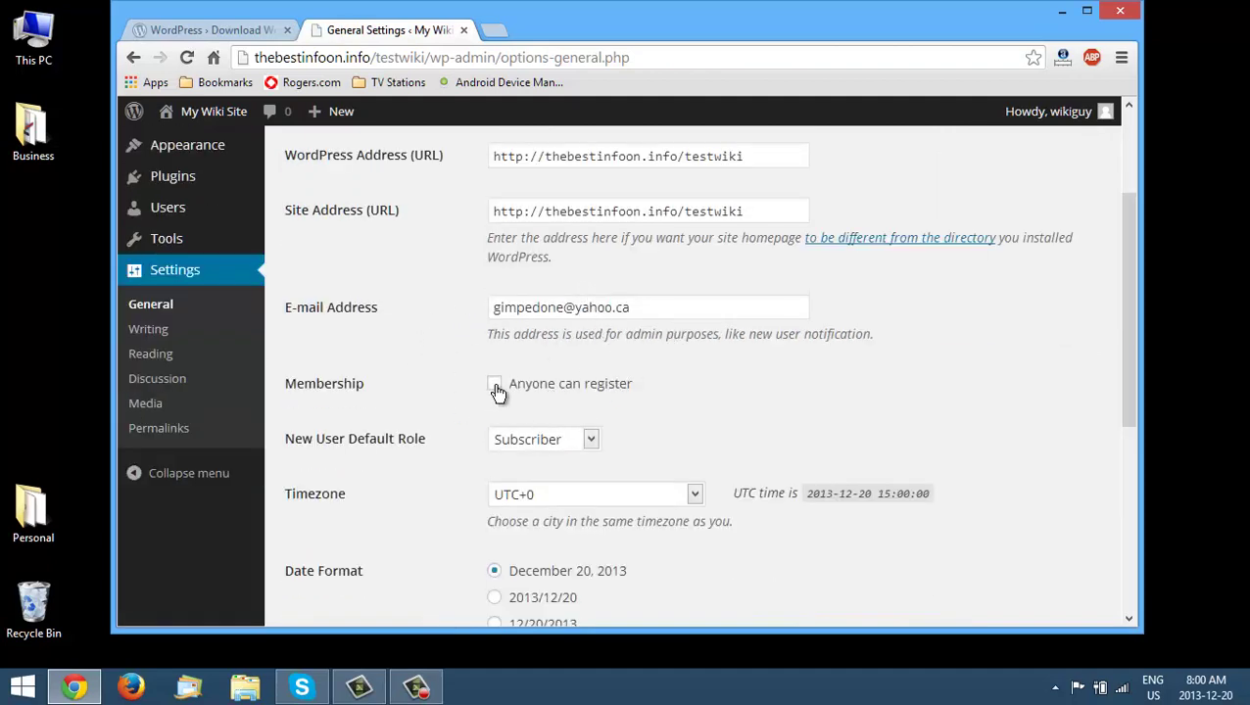
pyautogui.scroll(-1, 652, 393)
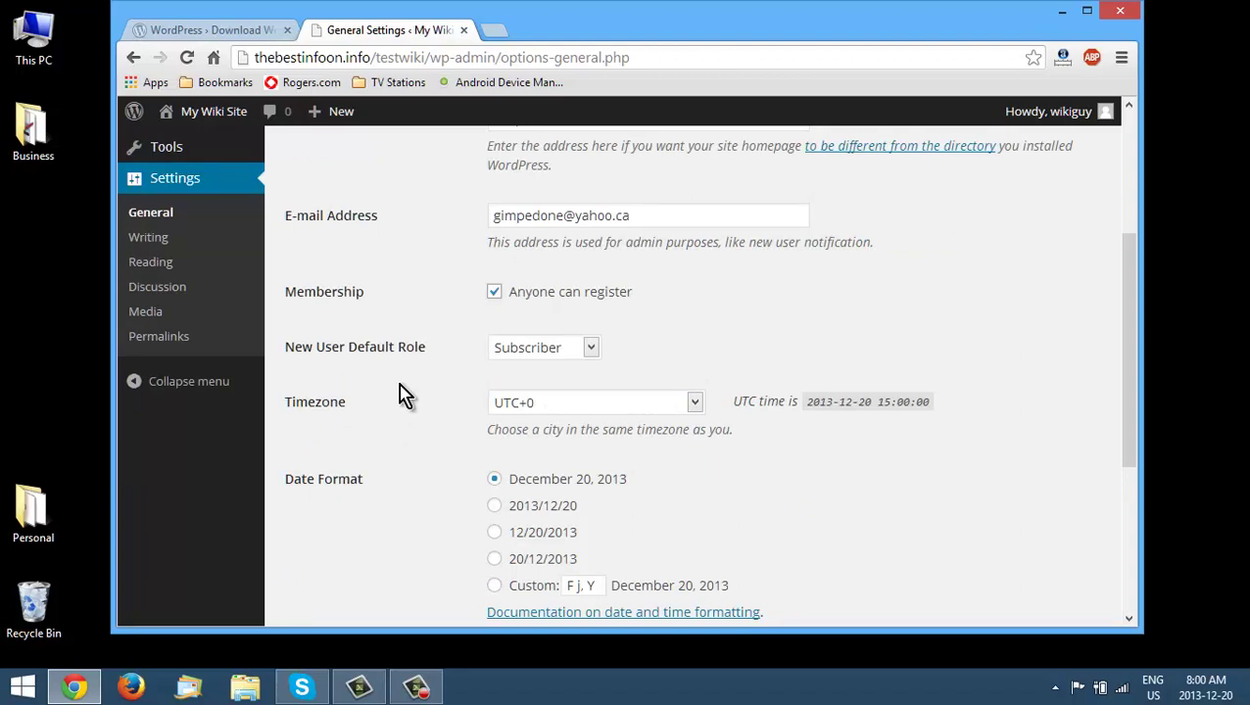
pyautogui.click(591, 349)
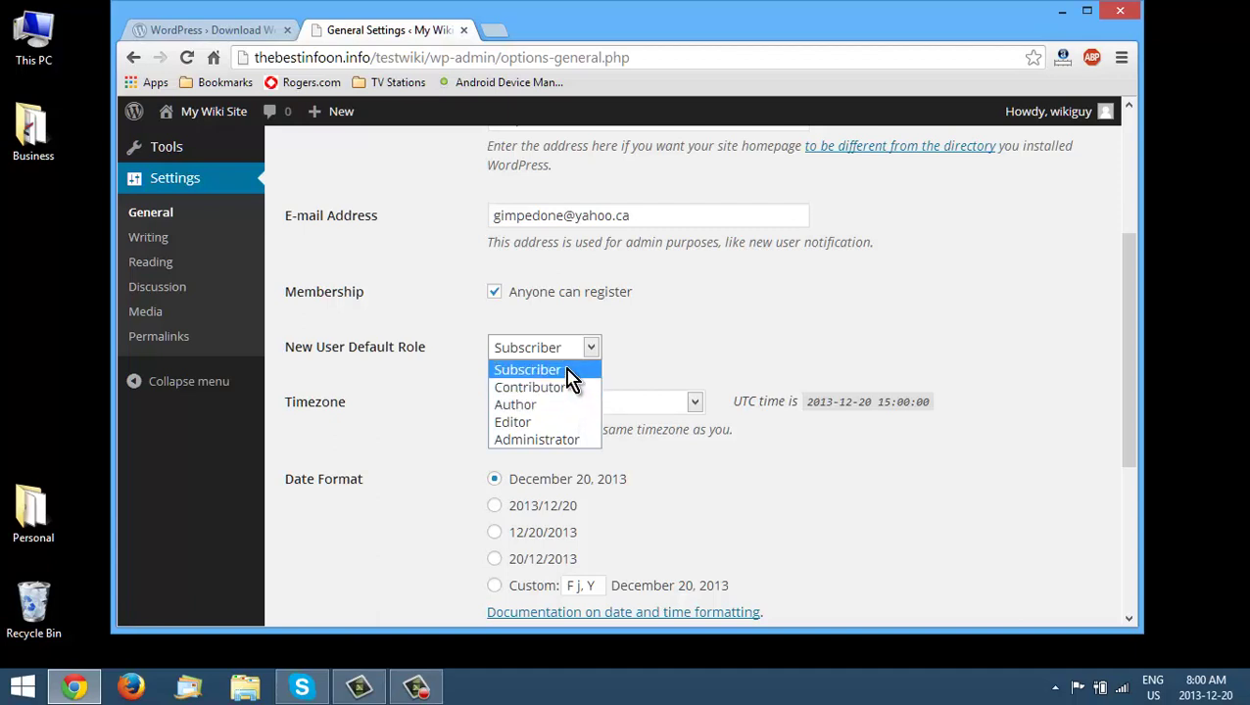
pyautogui.click(568, 372)
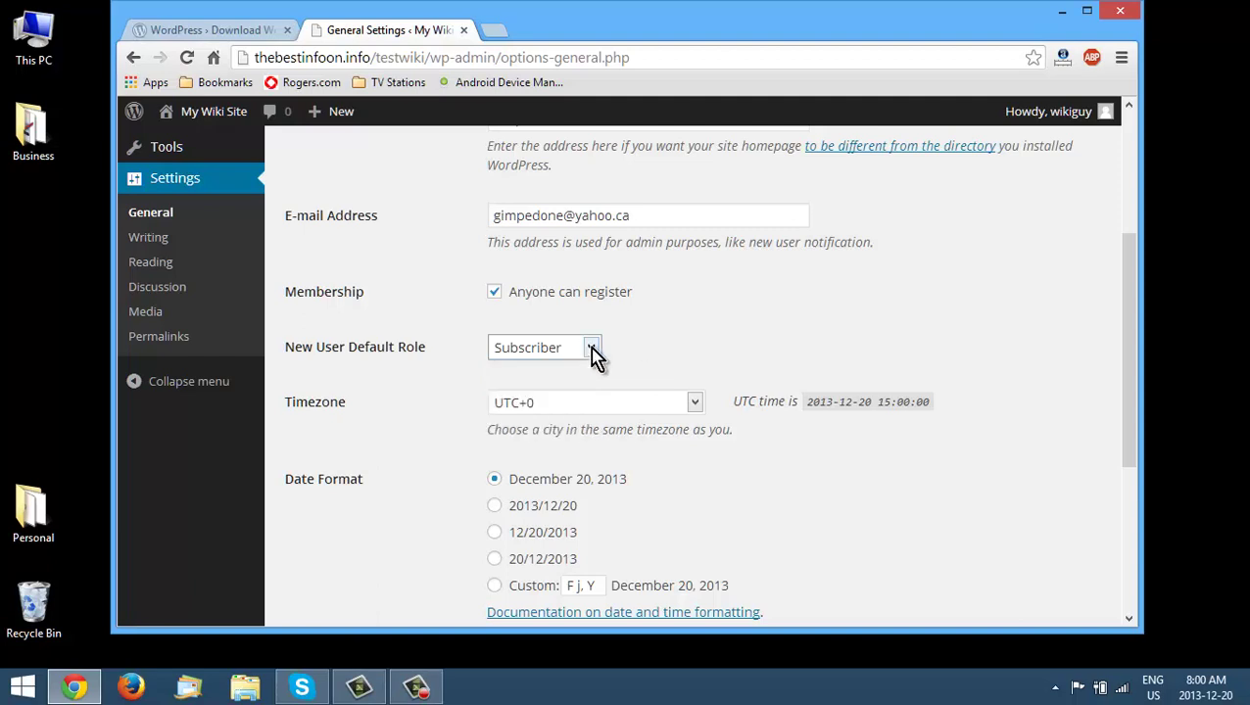
pyautogui.click(592, 350)
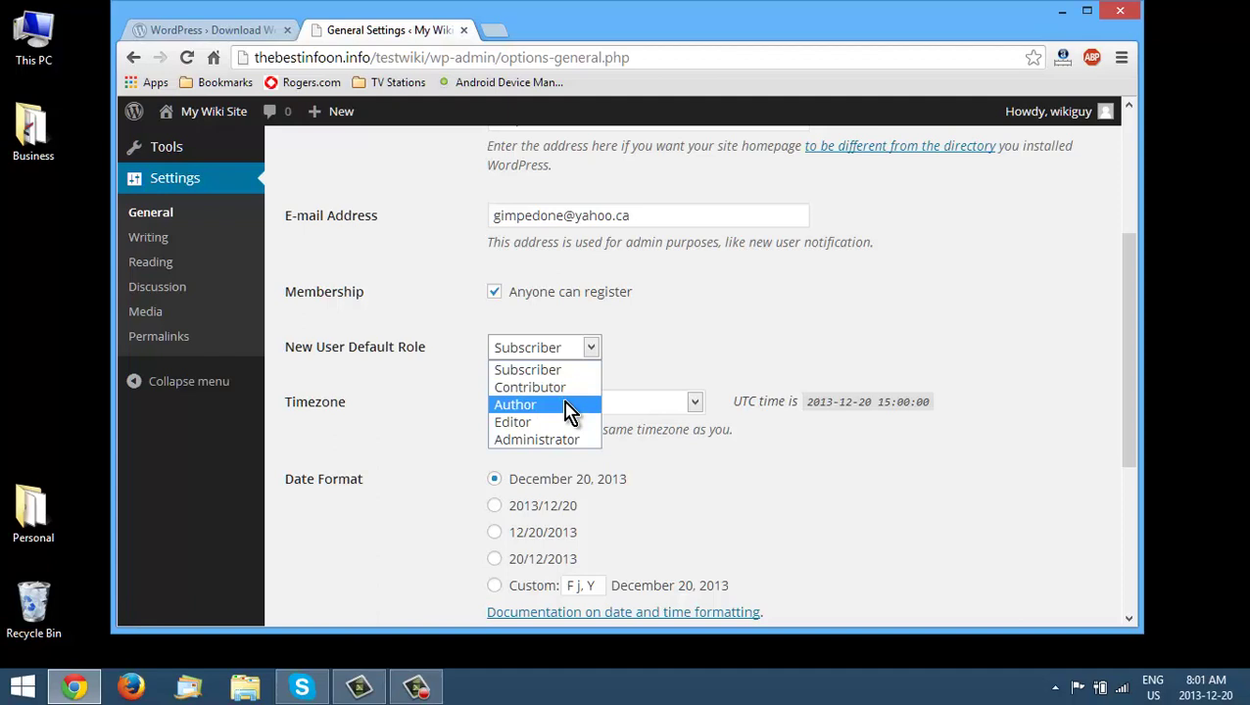
pyautogui.click(571, 388)
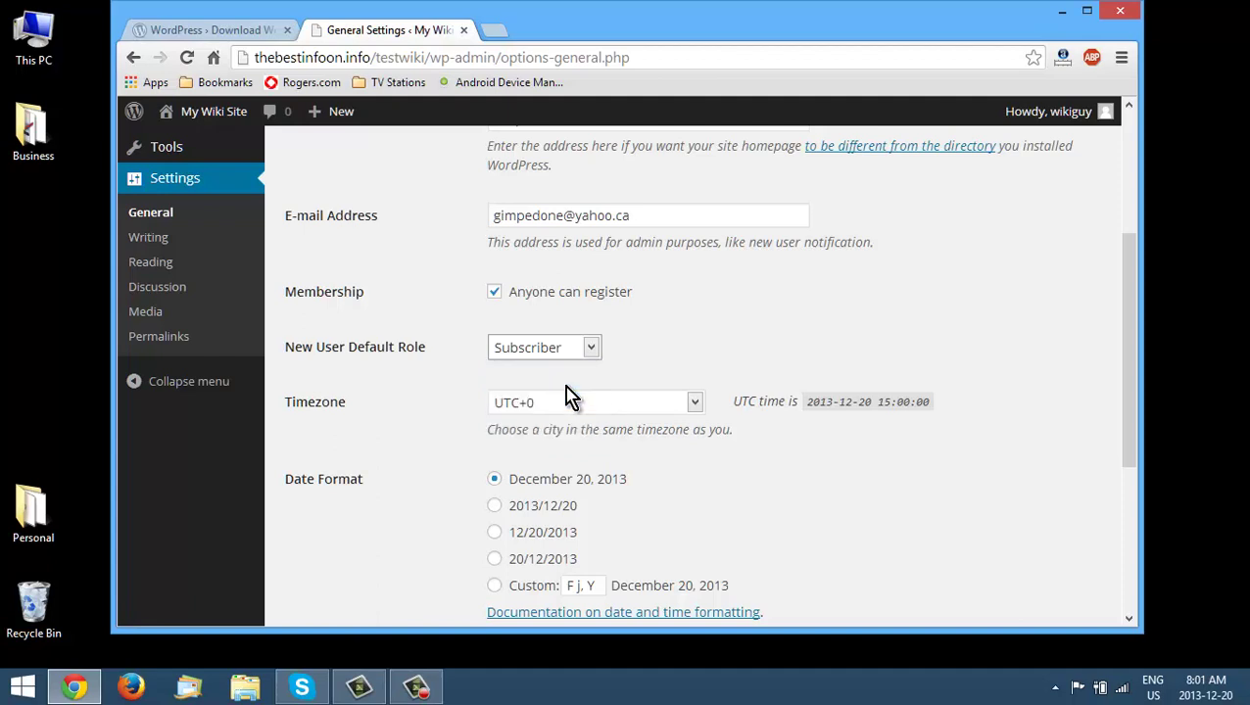
# - Set the site timezone to Edmonton and save the general settings
pyautogui.click(692, 403)
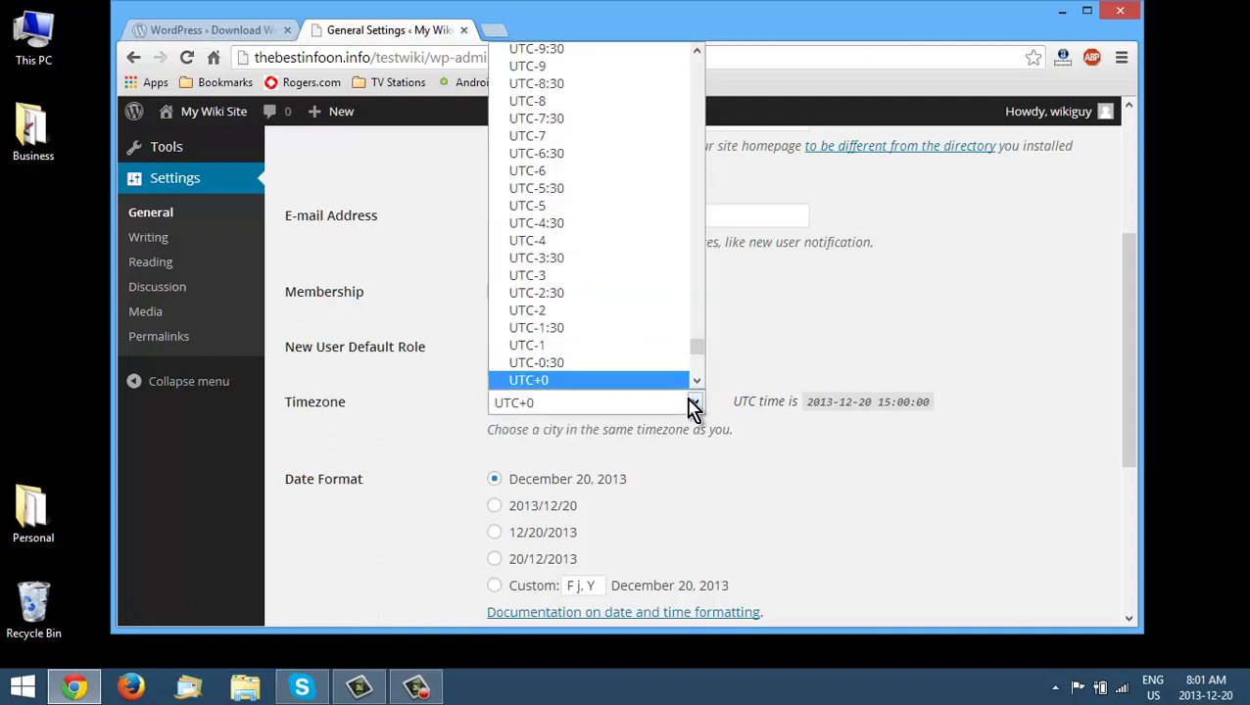
pyautogui.write('ed')
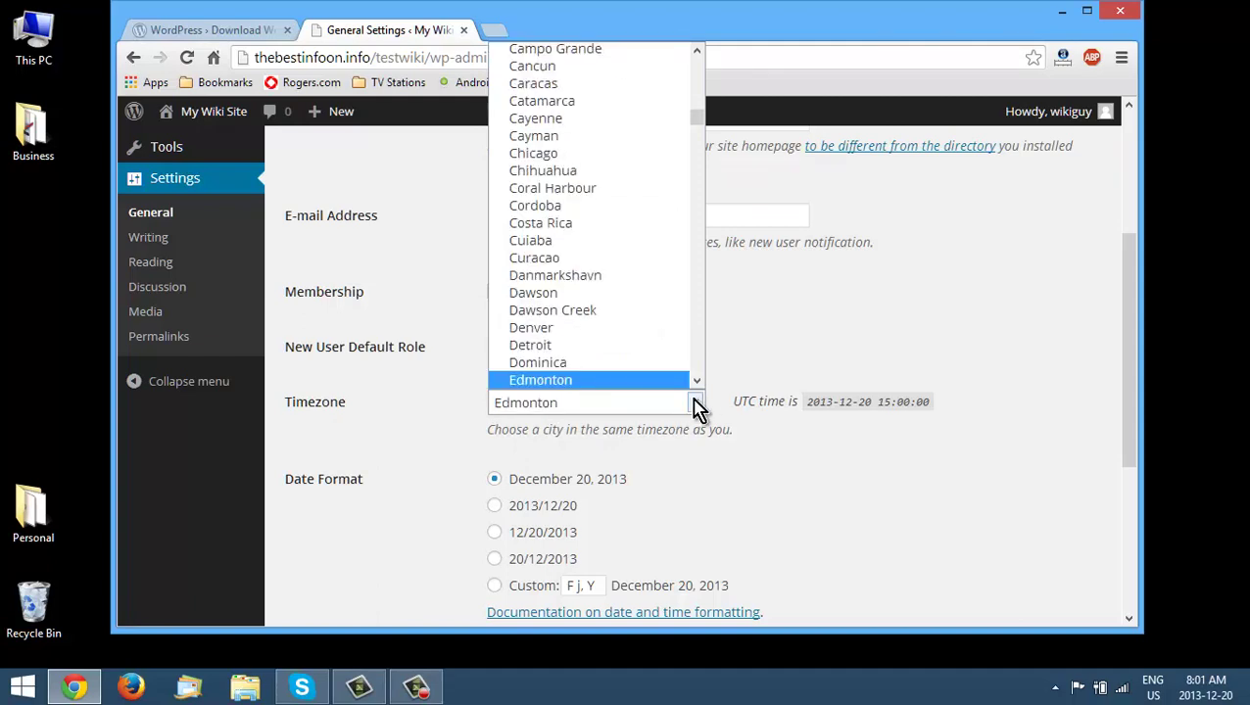
pyautogui.click(672, 382)
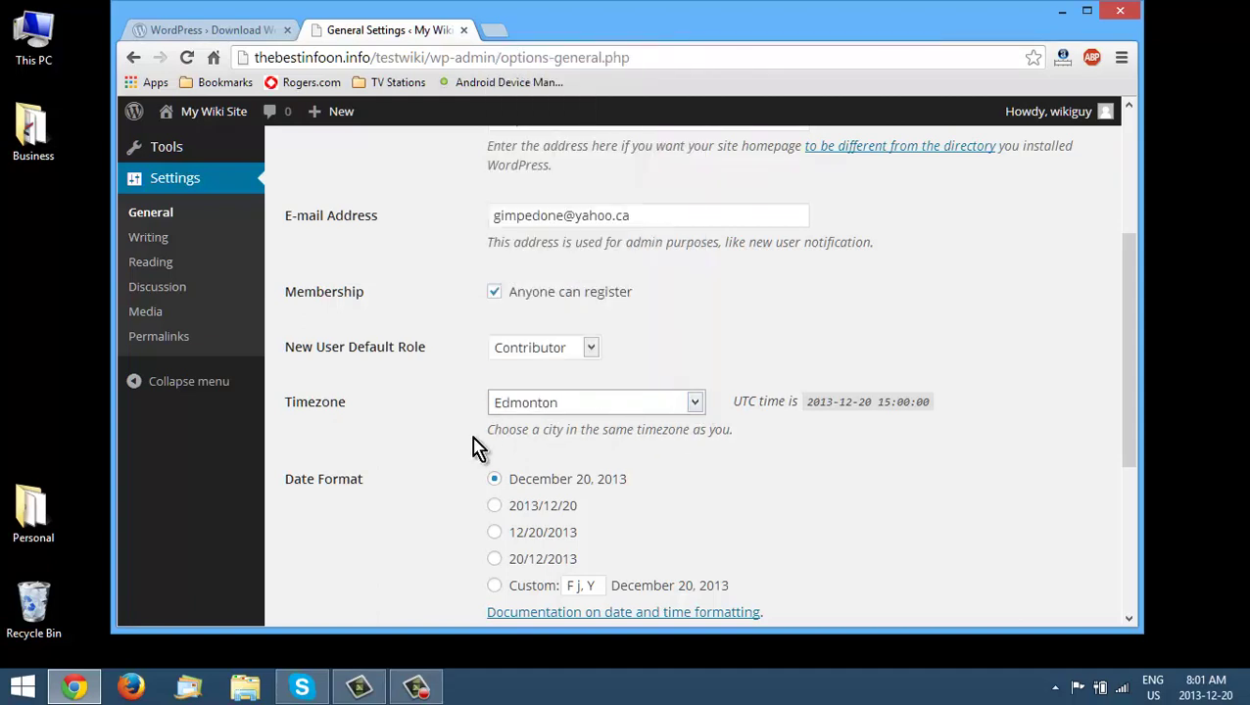
pyautogui.scroll(-4, 469, 452)
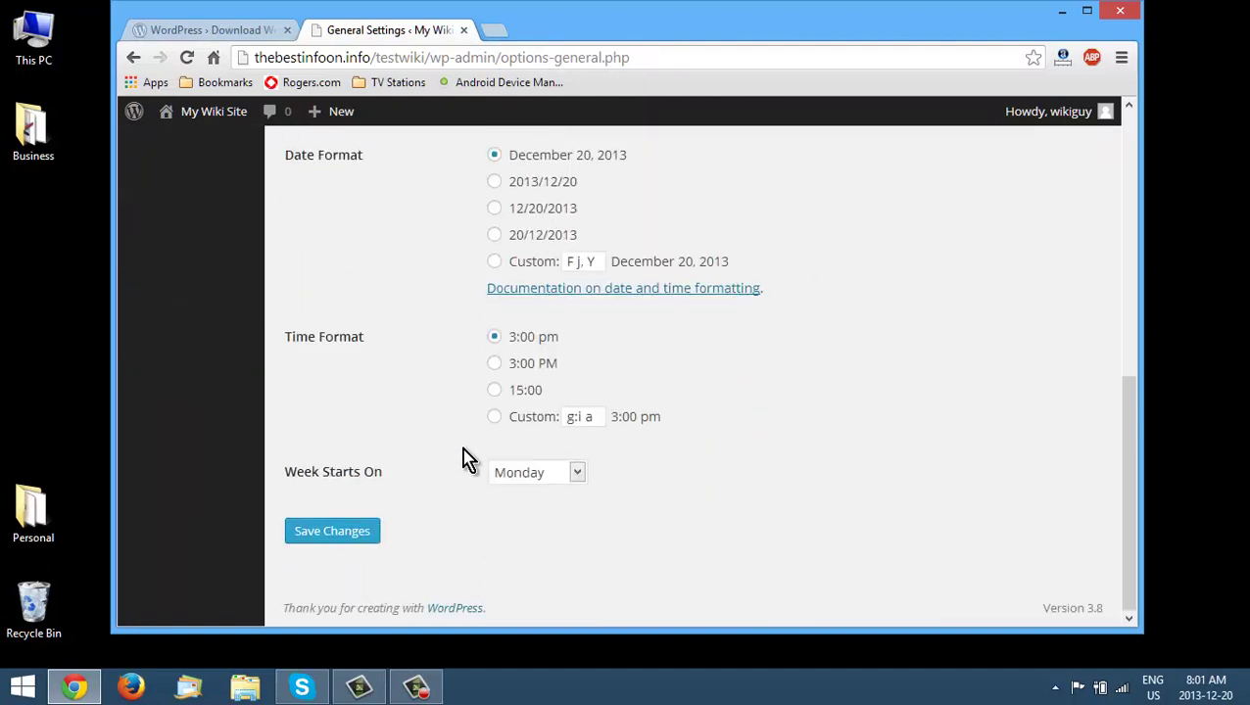
pyautogui.click(356, 533)
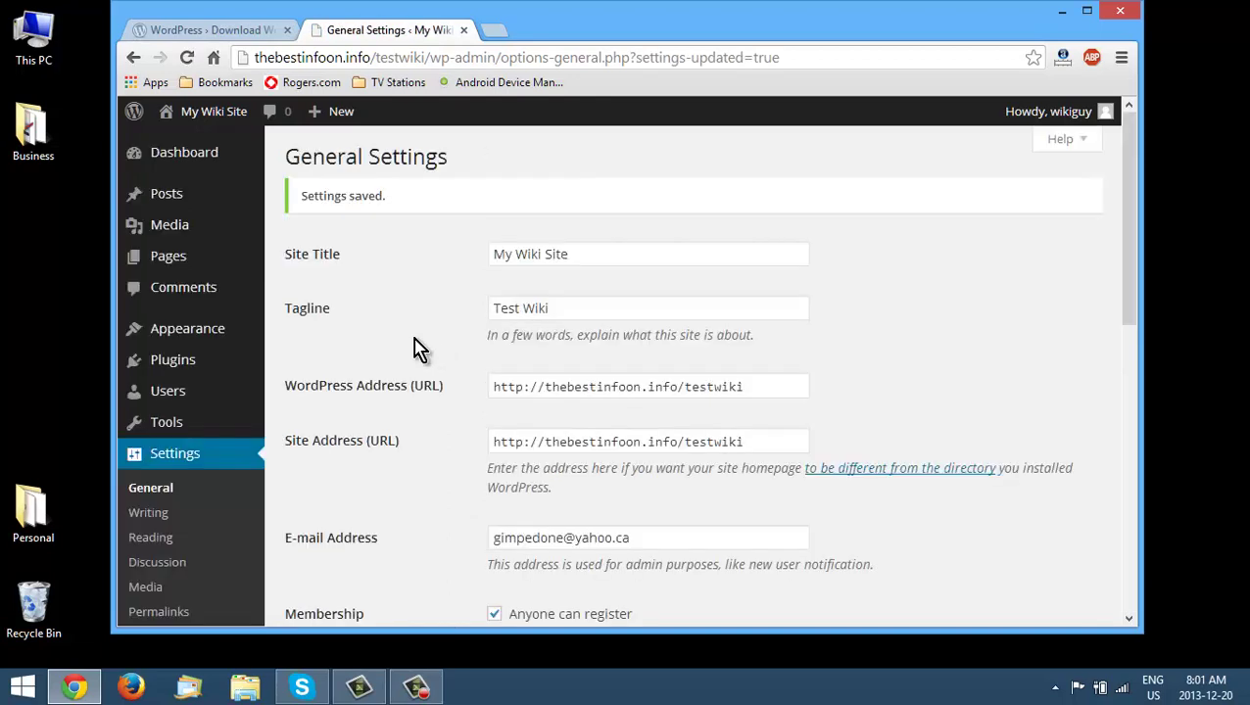
pyautogui.scroll(-1, 440, 343)
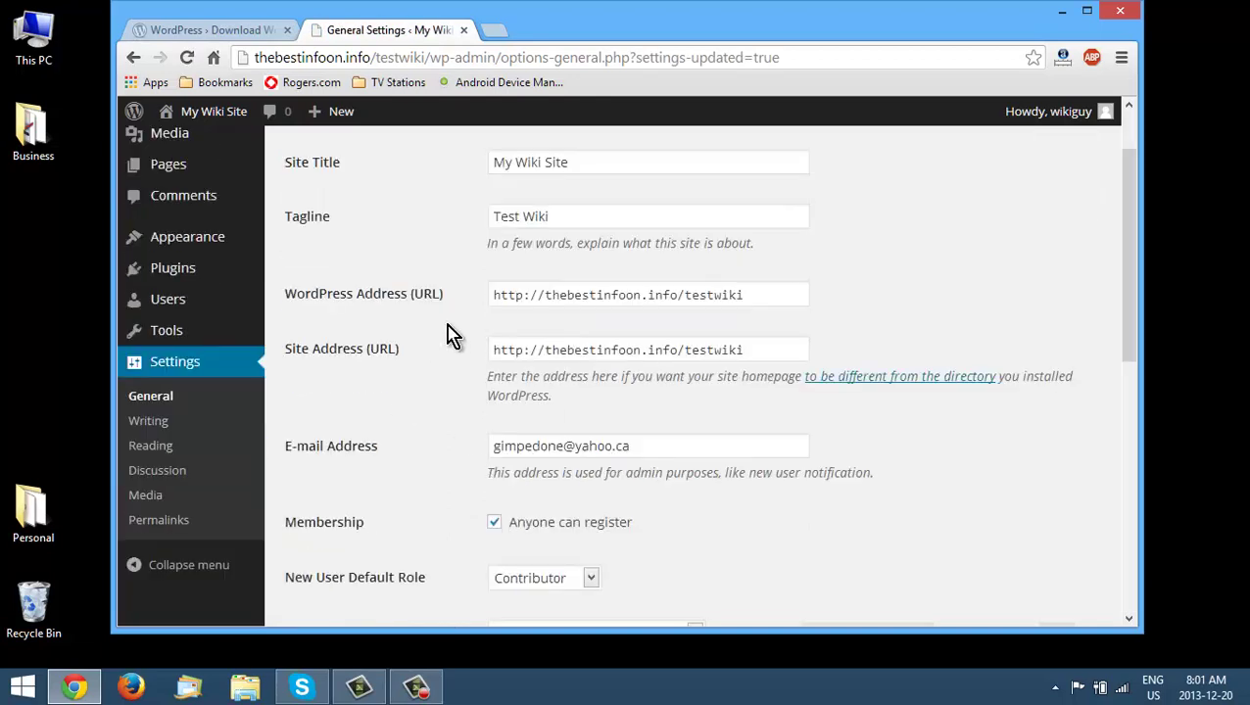
pyautogui.scroll(-2, 451, 348)
pyautogui.scroll(-1, 451, 355)
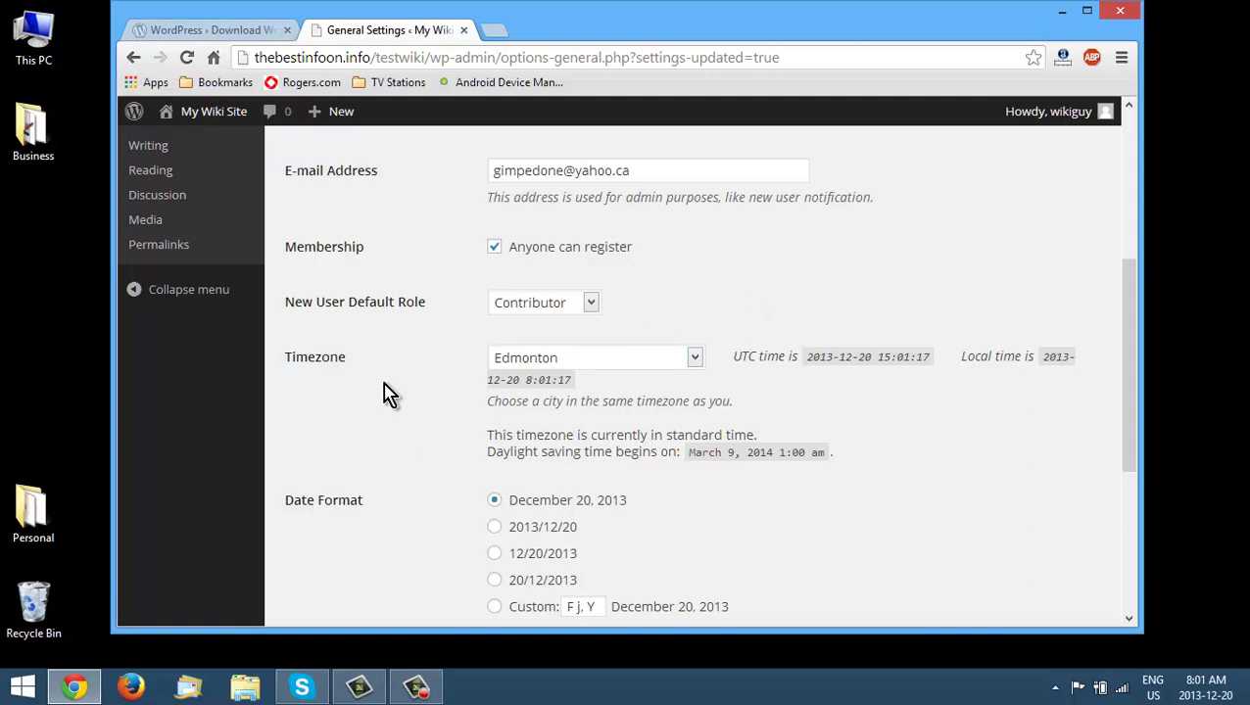
pyautogui.scroll(2, 362, 377)
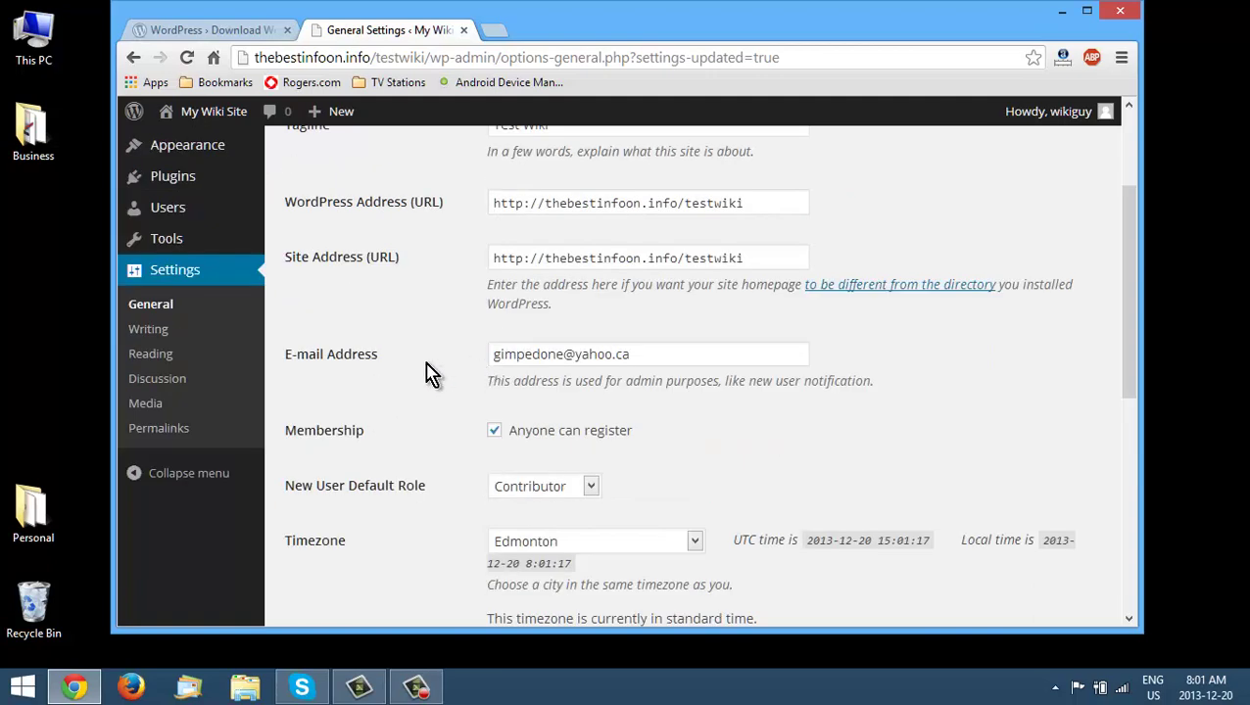
# - Untick 'Allow link notifications from other blogs (pingbacks and trackbacks)' and save Discussion Settings
pyautogui.click(167, 386)
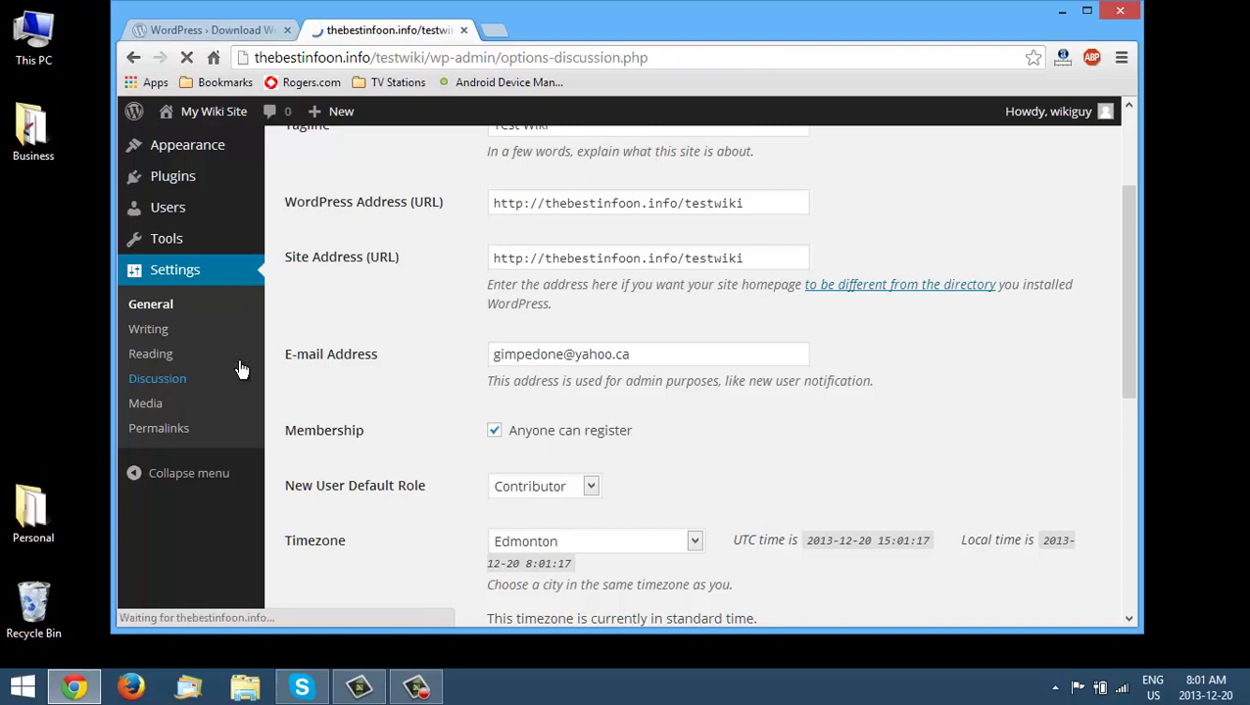
pyautogui.scroll(-1, 693, 329)
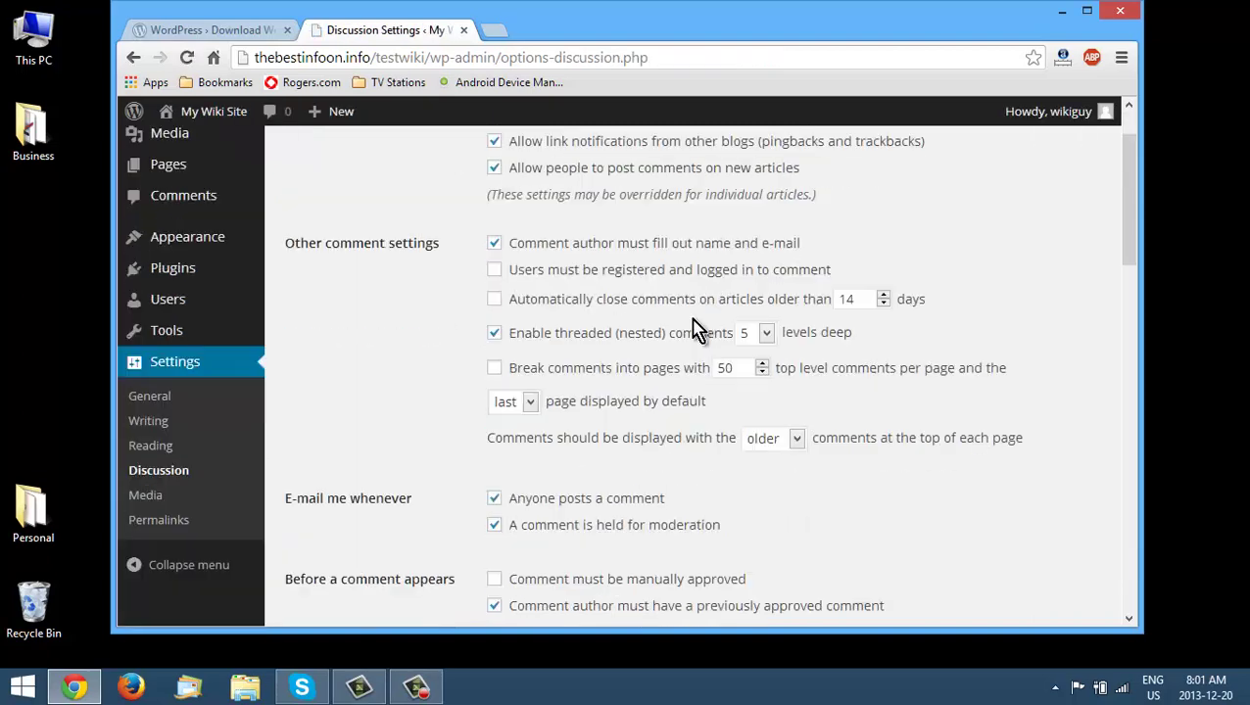
pyautogui.scroll(2, 701, 328)
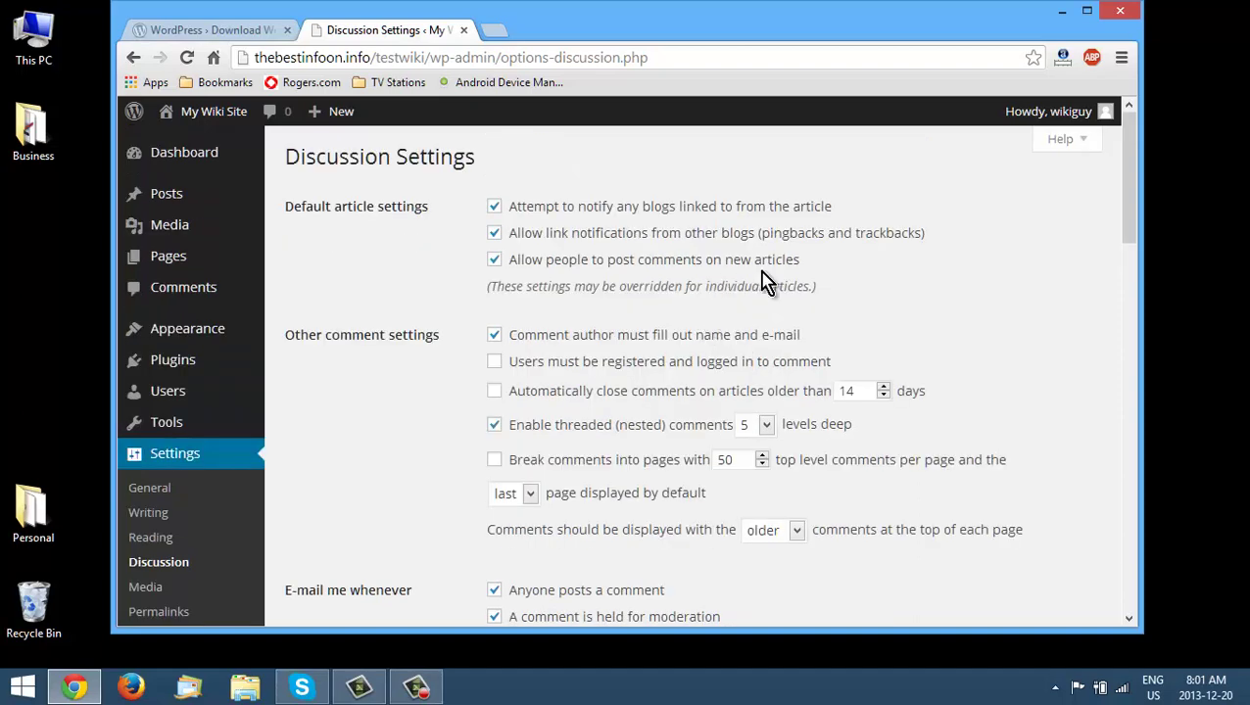
pyautogui.click(494, 234)
pyautogui.scroll(-1, 392, 456)
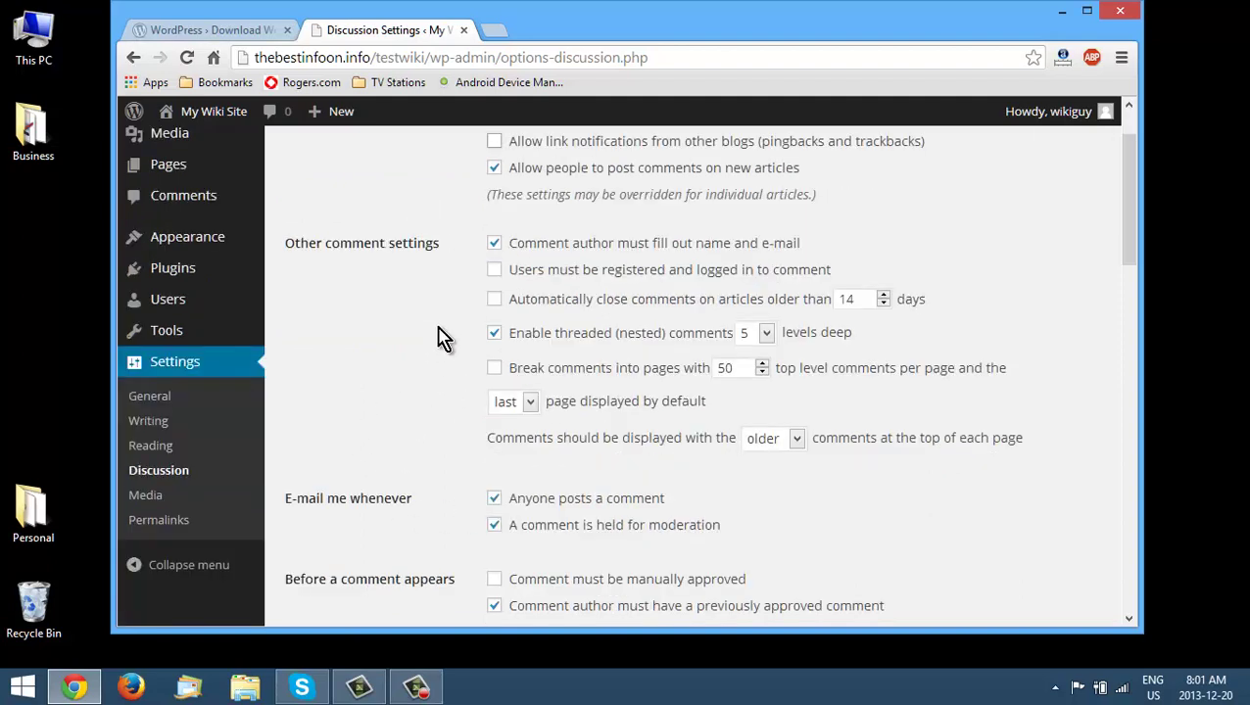
pyautogui.scroll(-2, 443, 313)
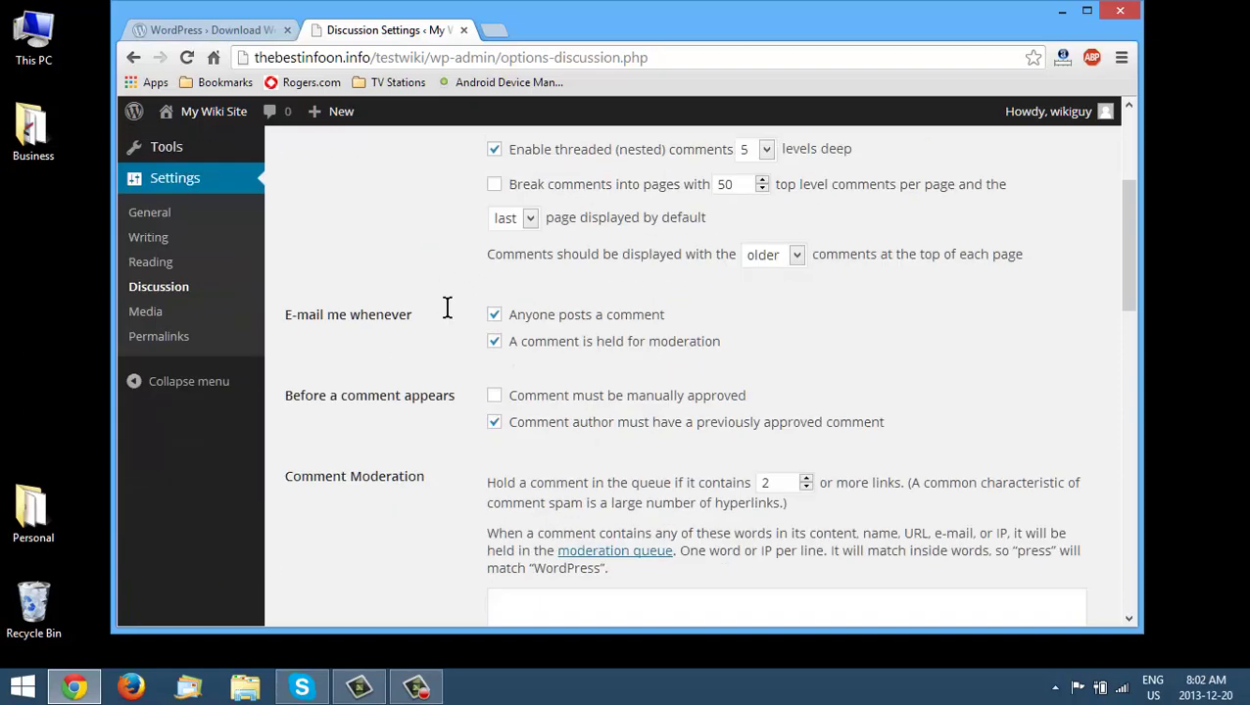
pyautogui.scroll(-1, 446, 310)
pyautogui.scroll(-6, 477, 347)
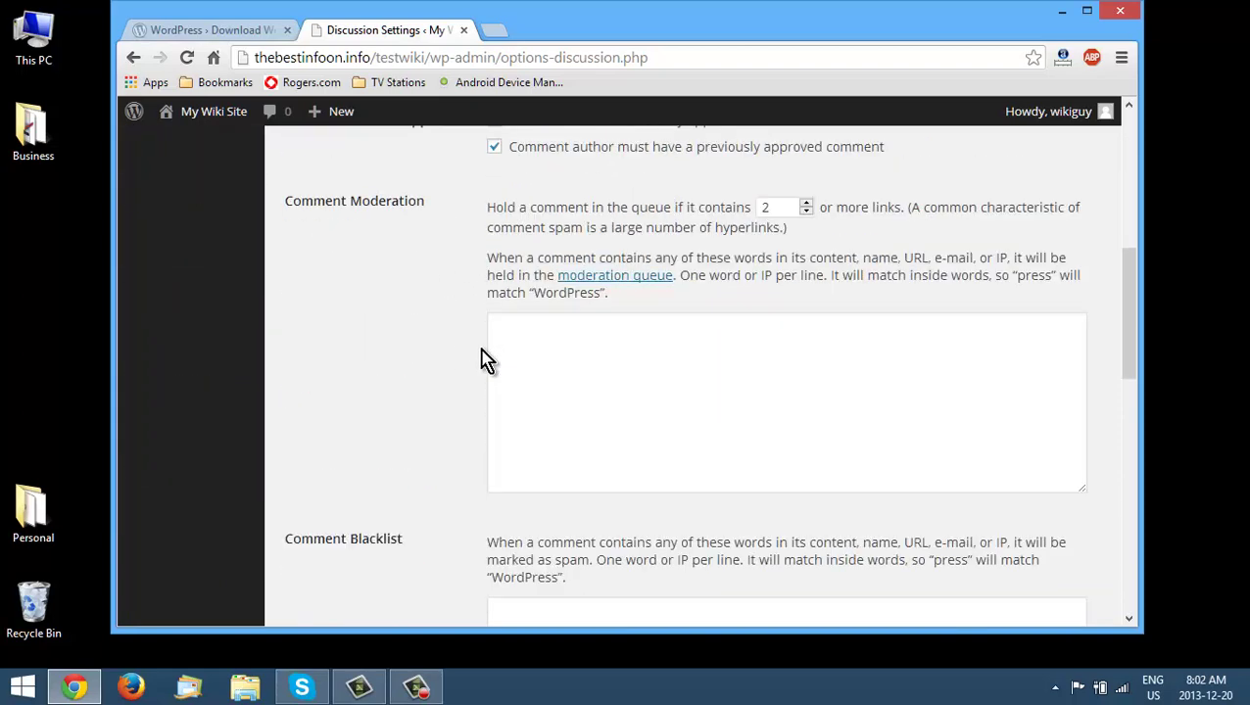
pyautogui.scroll(-7, 598, 350)
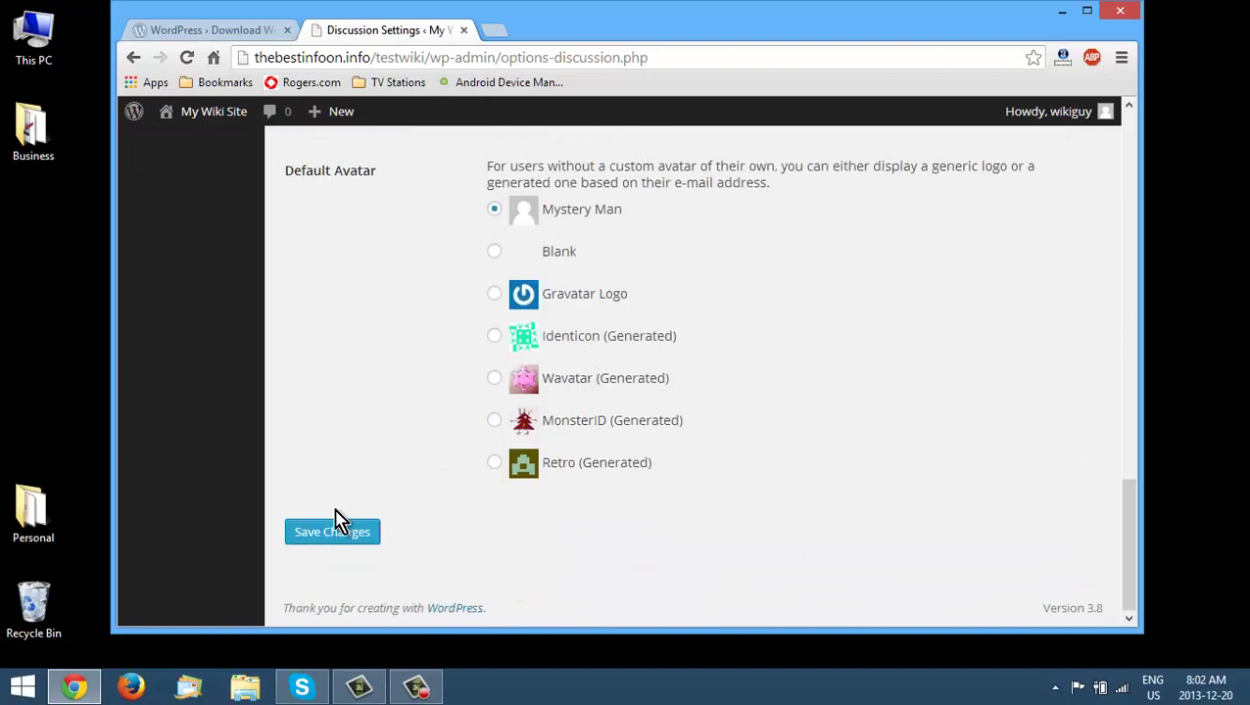
pyautogui.click(339, 539)
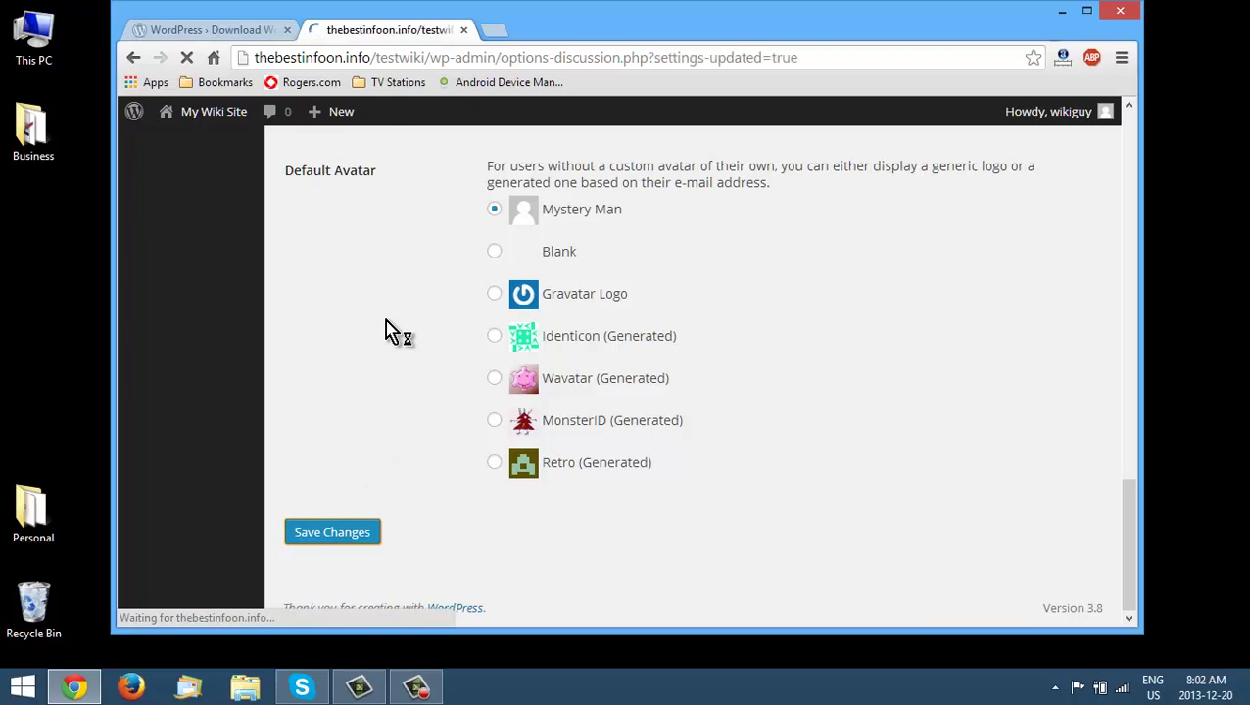
pyautogui.scroll(-1, 316, 412)
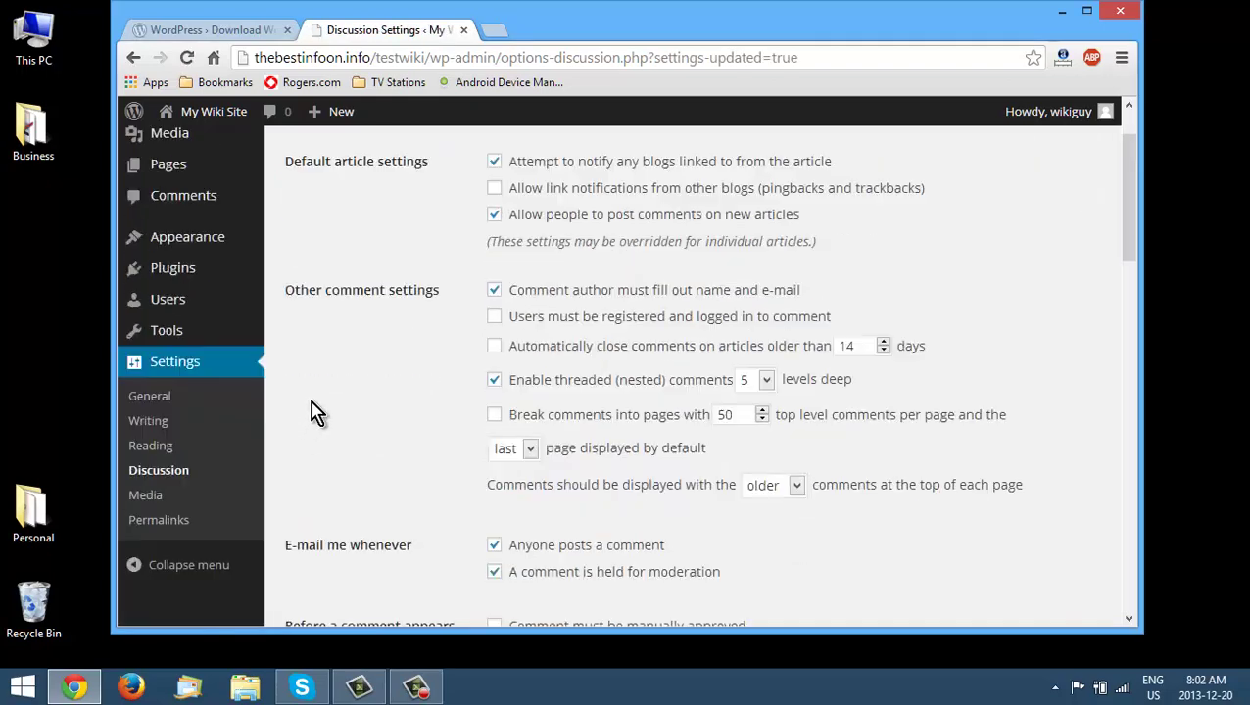
pyautogui.scroll(-1, 315, 412)
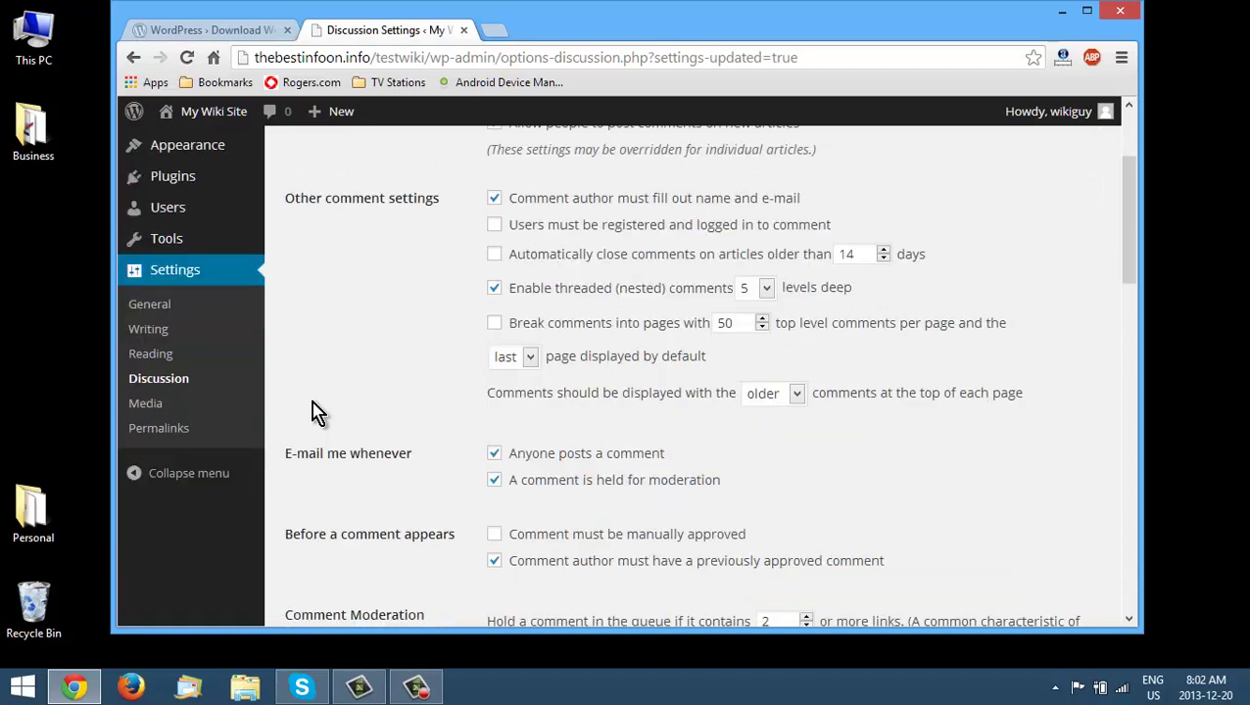
# - Choose the Post name permalink structure and save the permalink settings
pyautogui.click(183, 430)
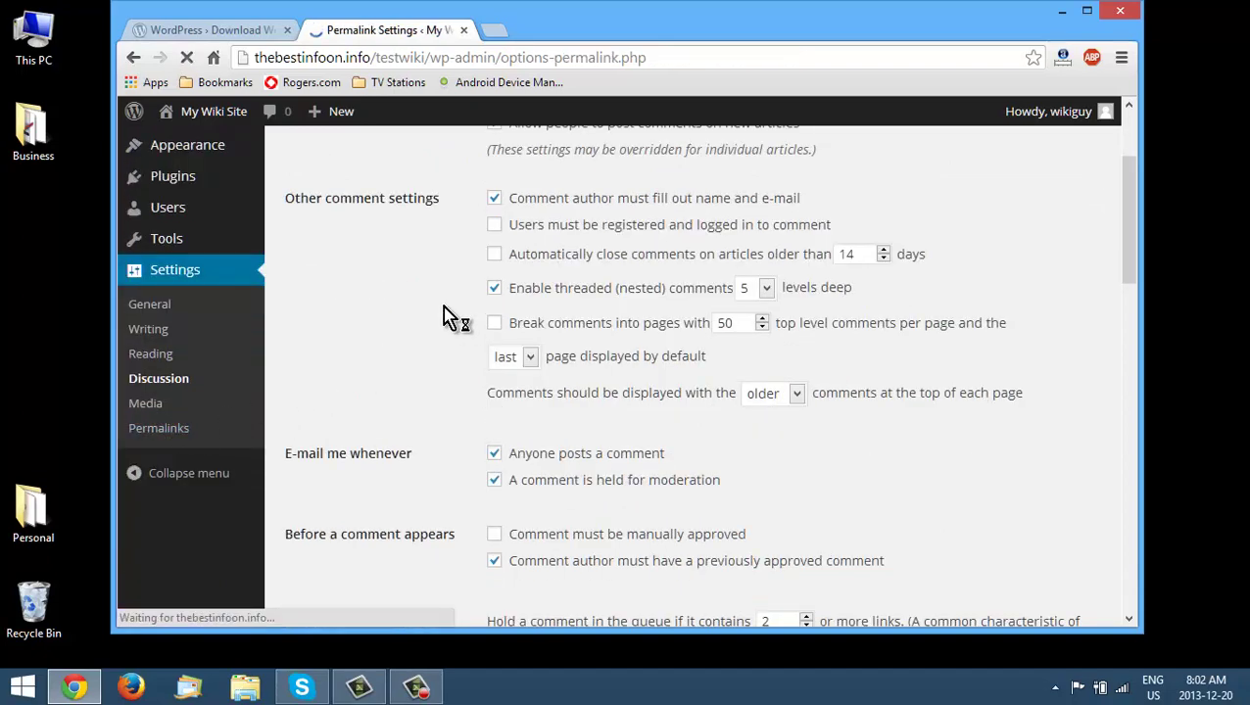
pyautogui.scroll(-1, 454, 324)
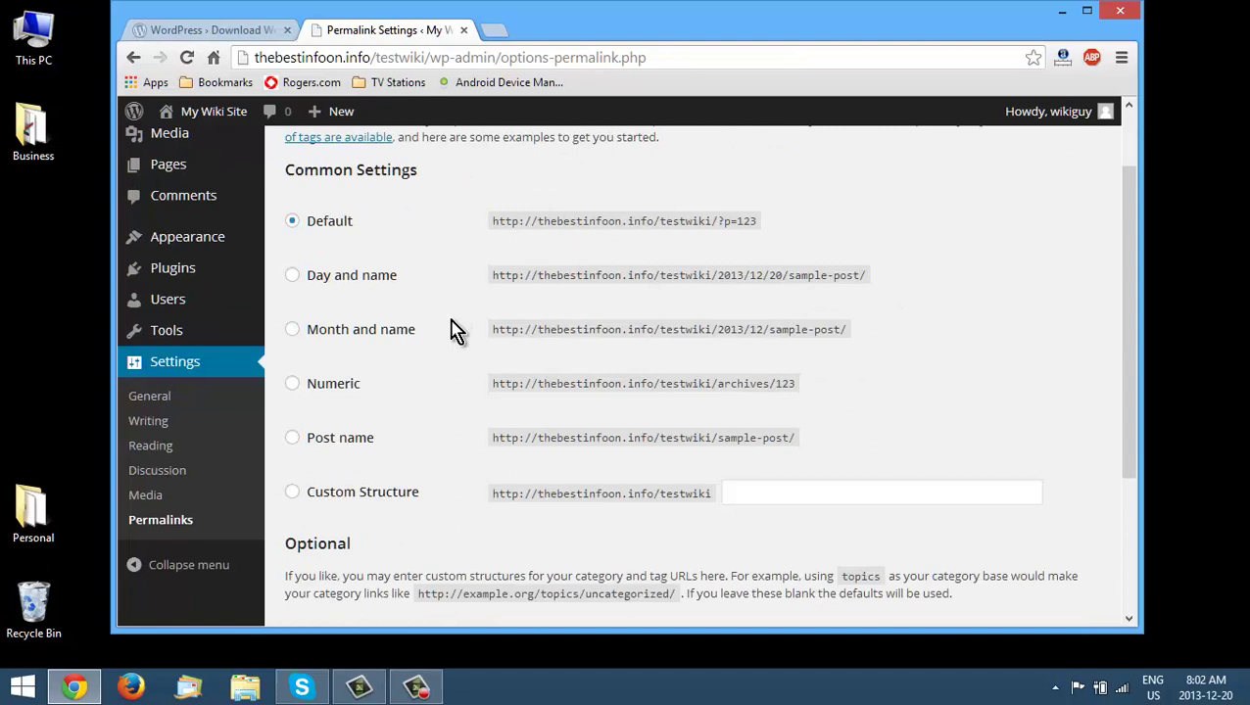
pyautogui.click(295, 443)
pyautogui.scroll(-2, 457, 434)
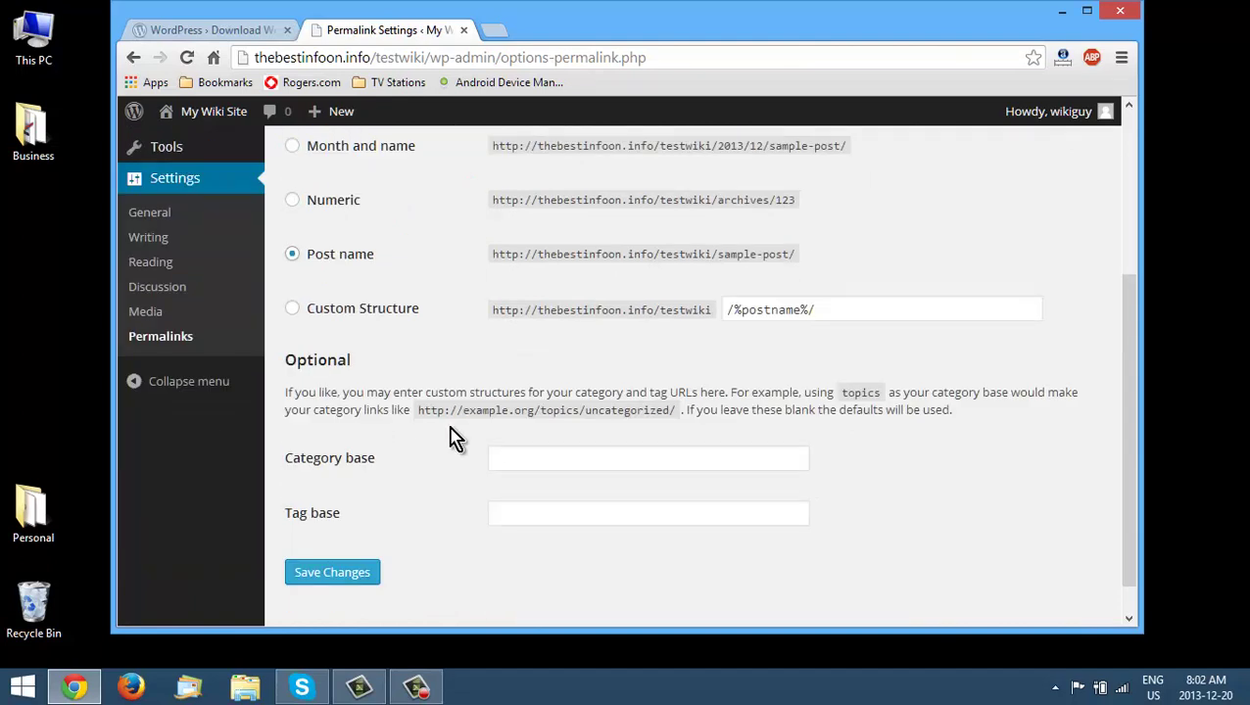
pyautogui.click(348, 570)
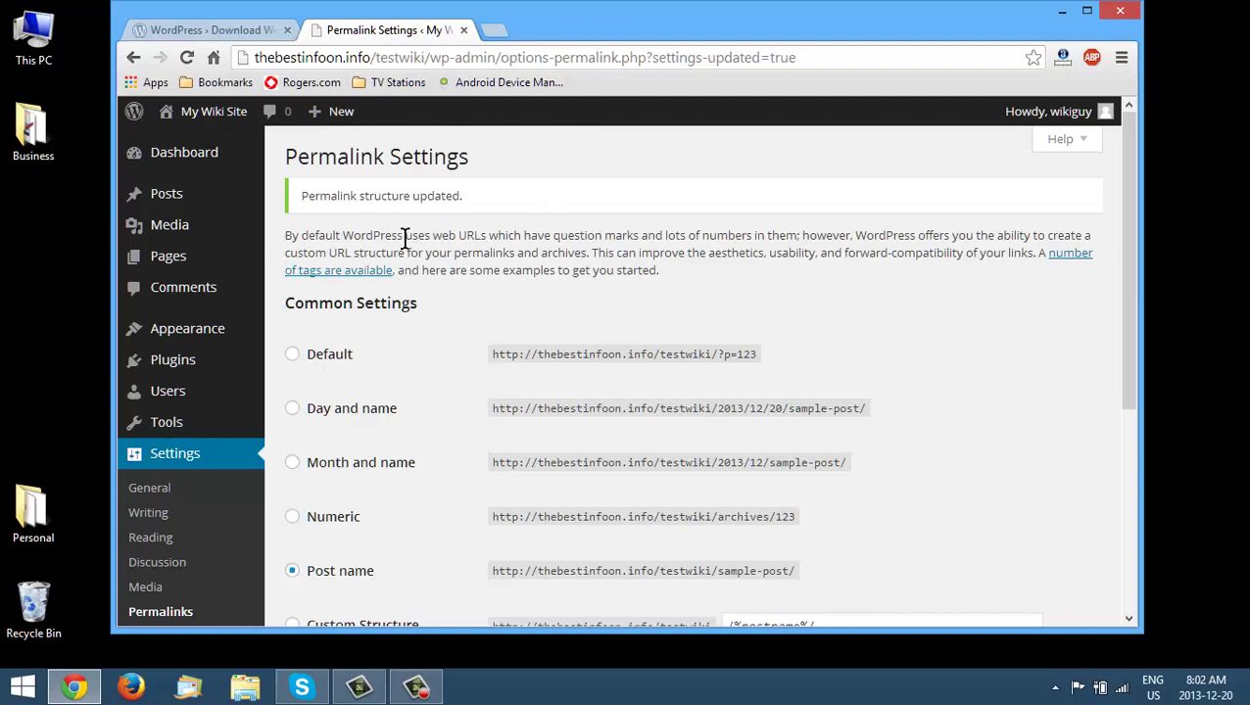
# - Create a new page titled 'Welcome to my test wiki' with the body text 'Welcome'
pyautogui.moveTo(183, 268)
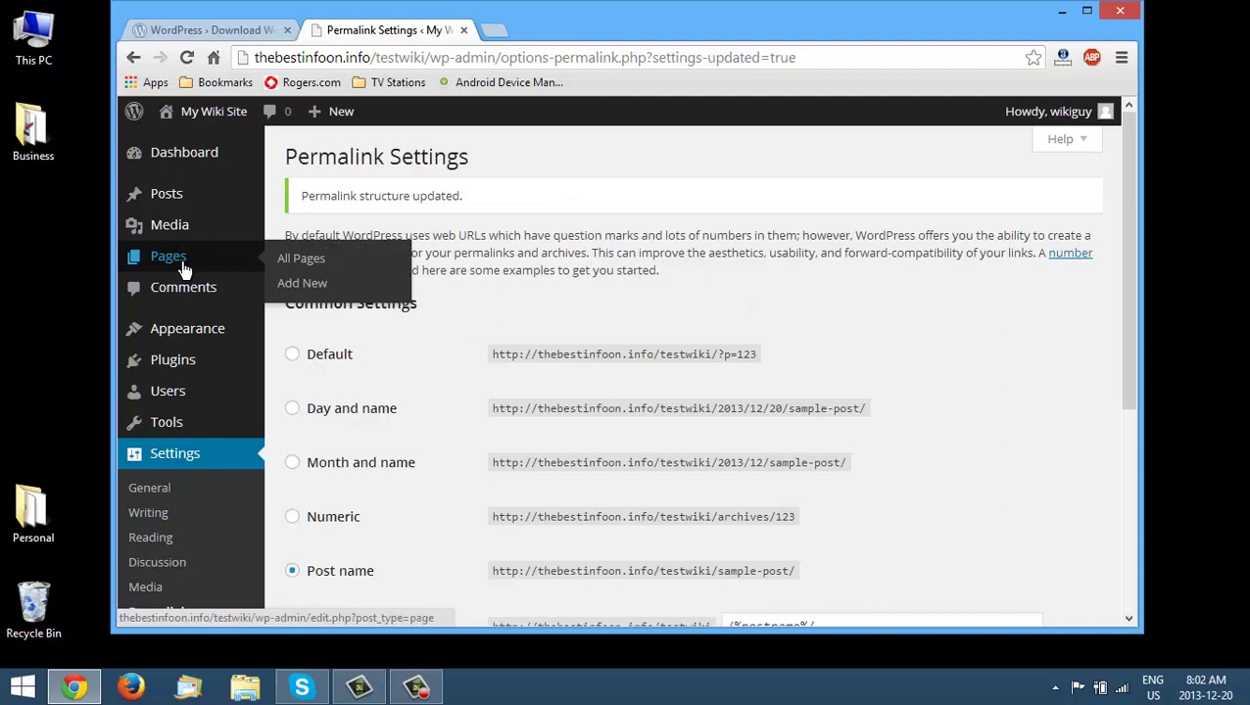
pyautogui.click(302, 283)
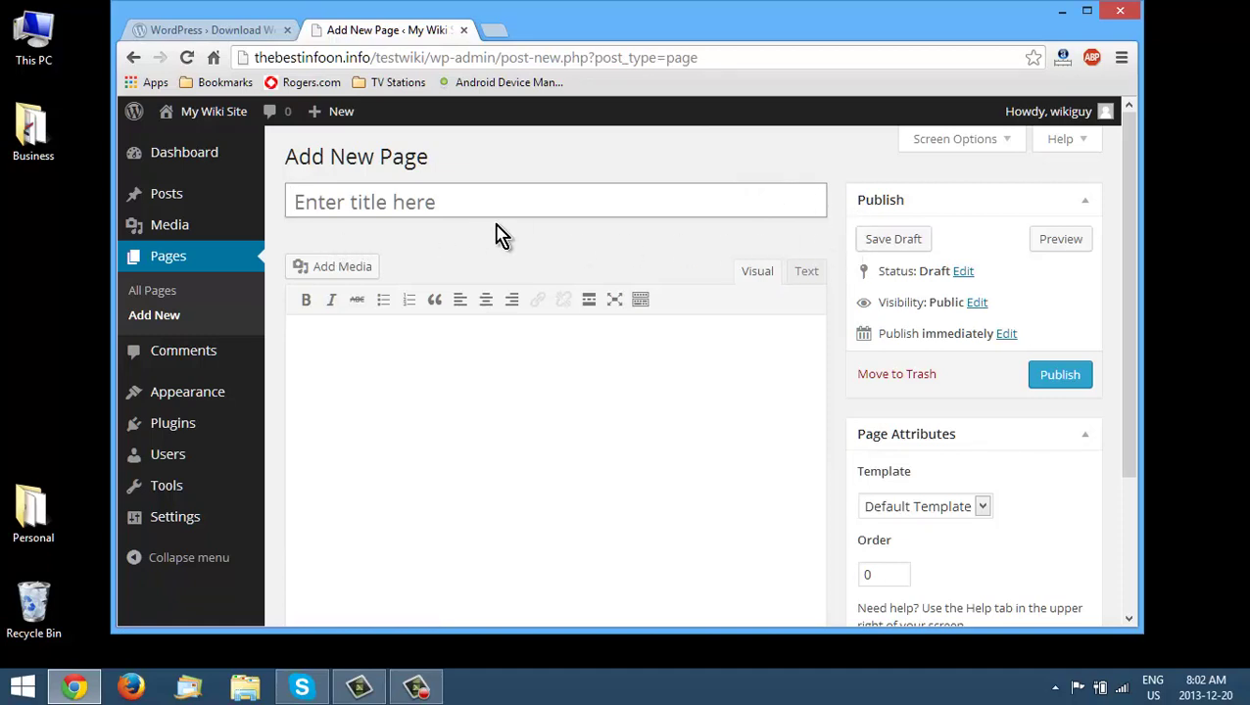
pyautogui.press('shift')
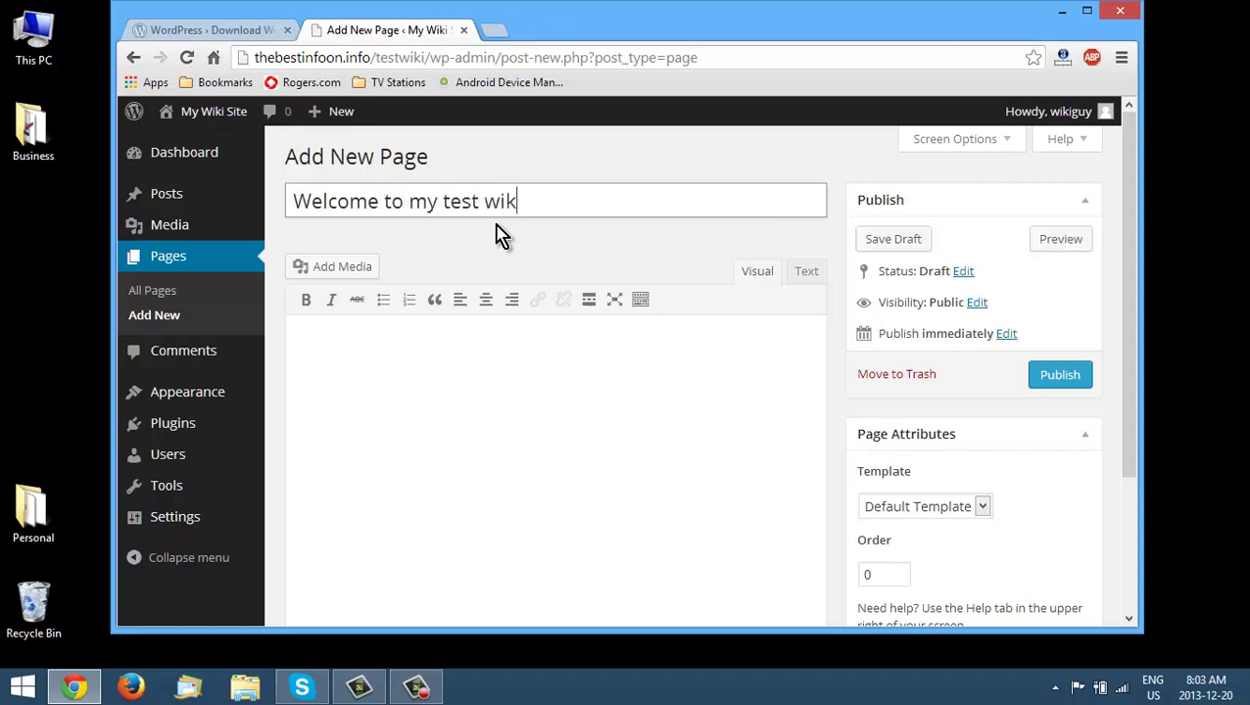
pyautogui.press('Tab')
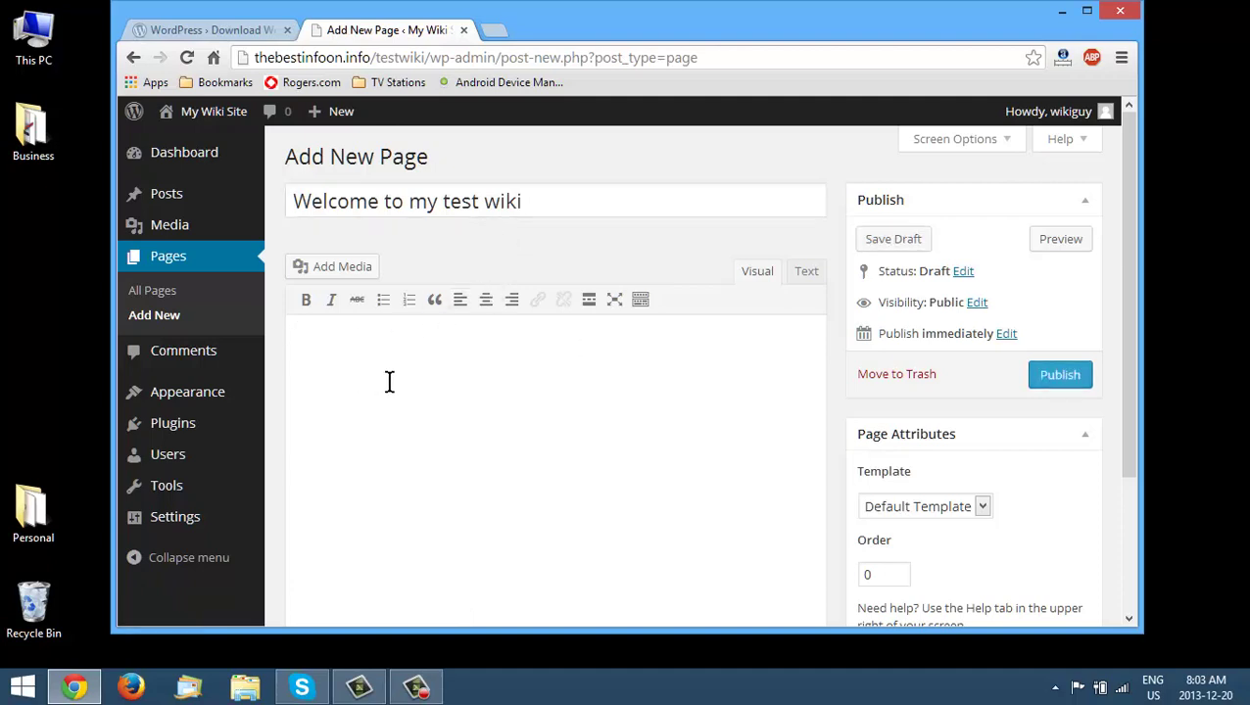
pyautogui.write('Welcome')
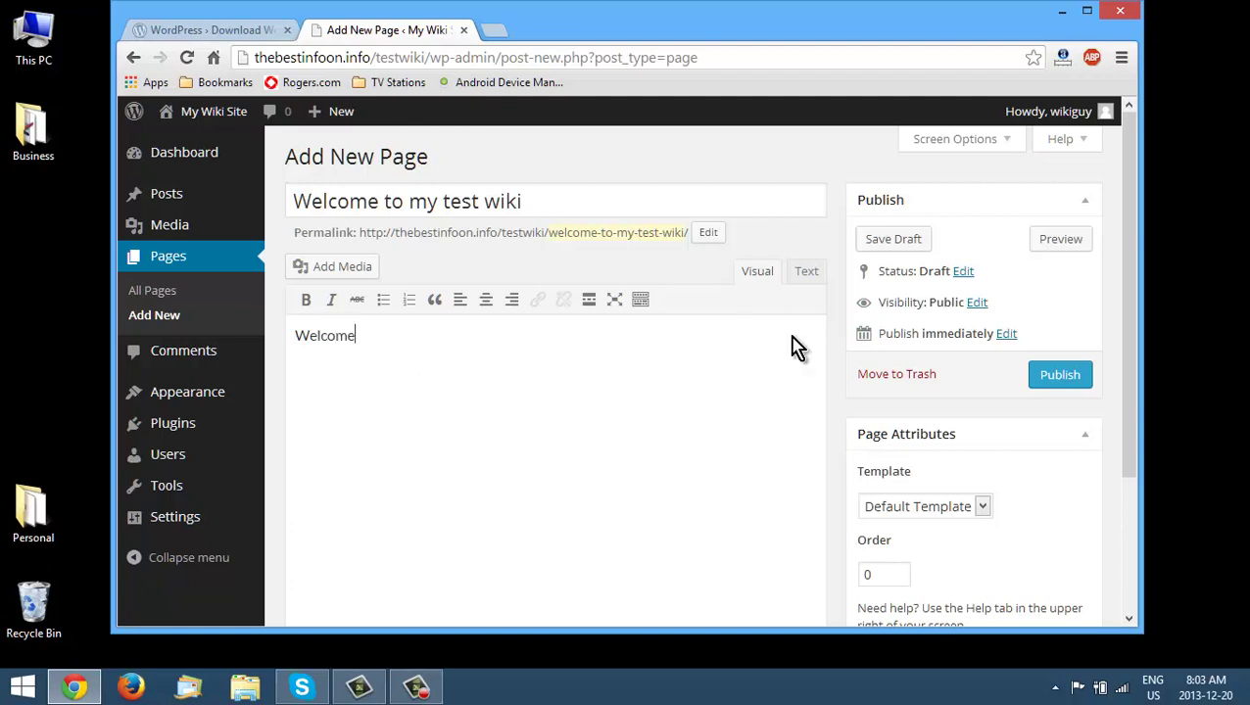
pyautogui.scroll(-2, 896, 347)
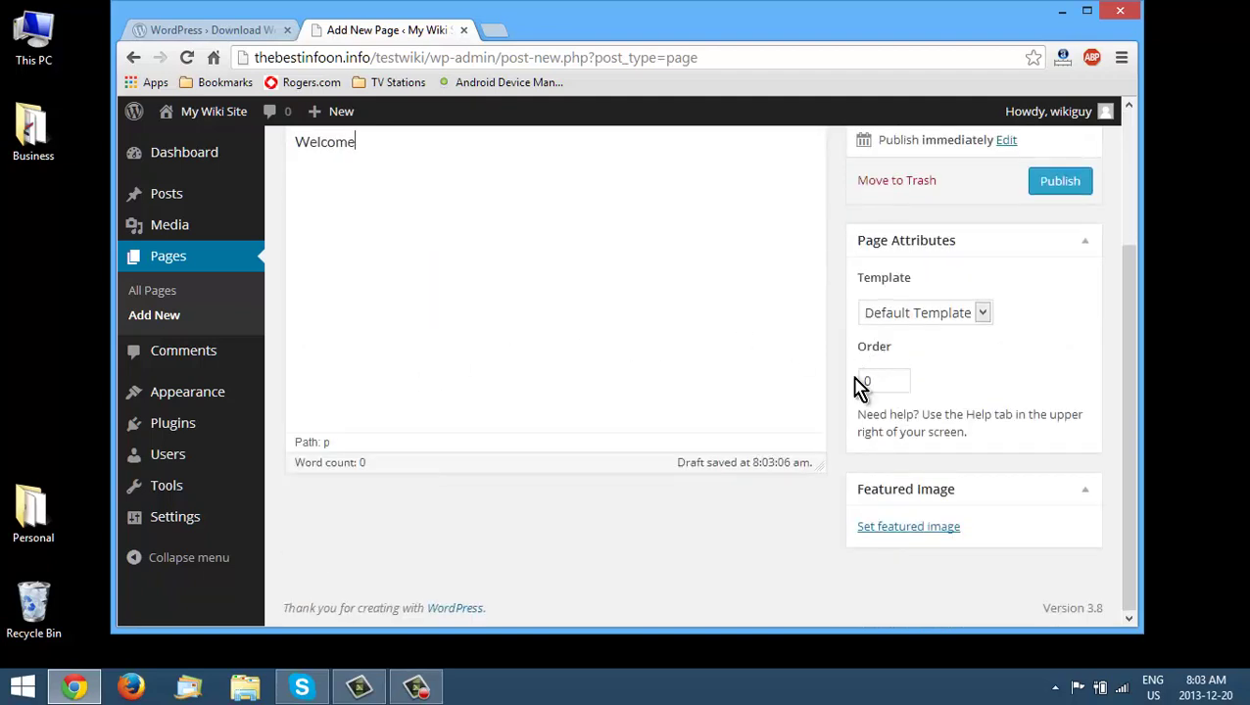
pyautogui.scroll(2, 976, 358)
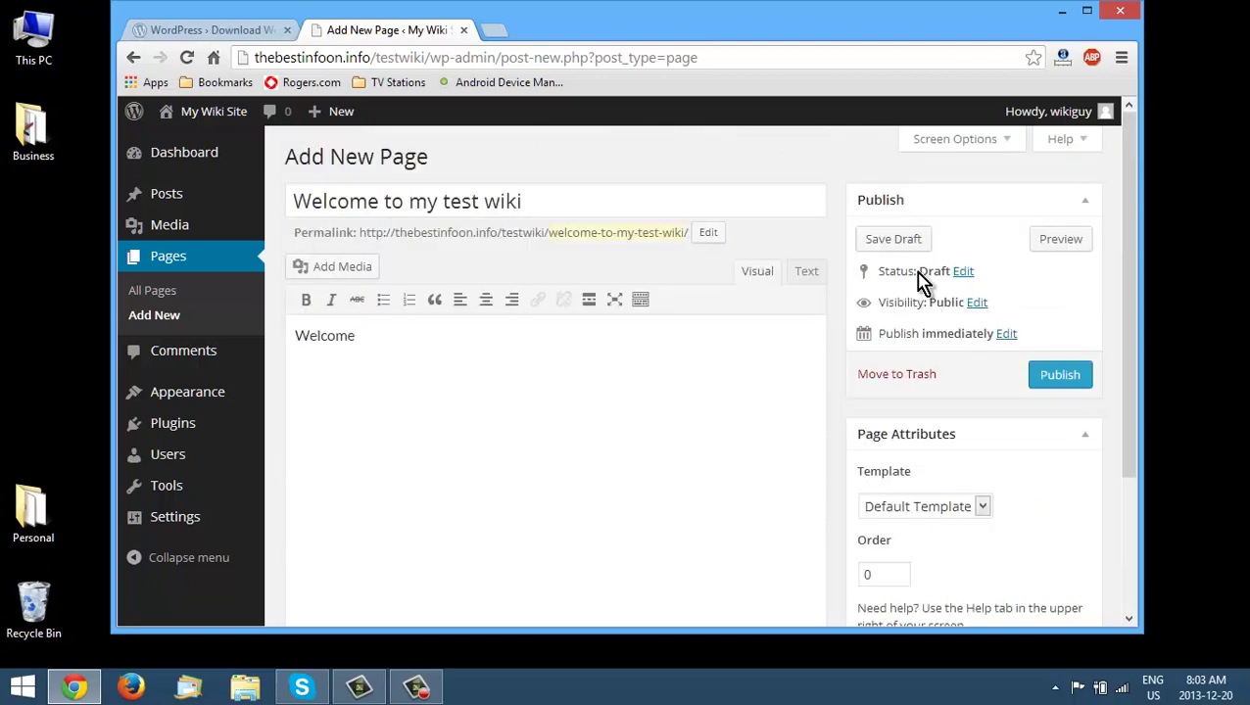
# - Show the Discussion box, uncheck Allow comments, and publish the page
pyautogui.click(1009, 146)
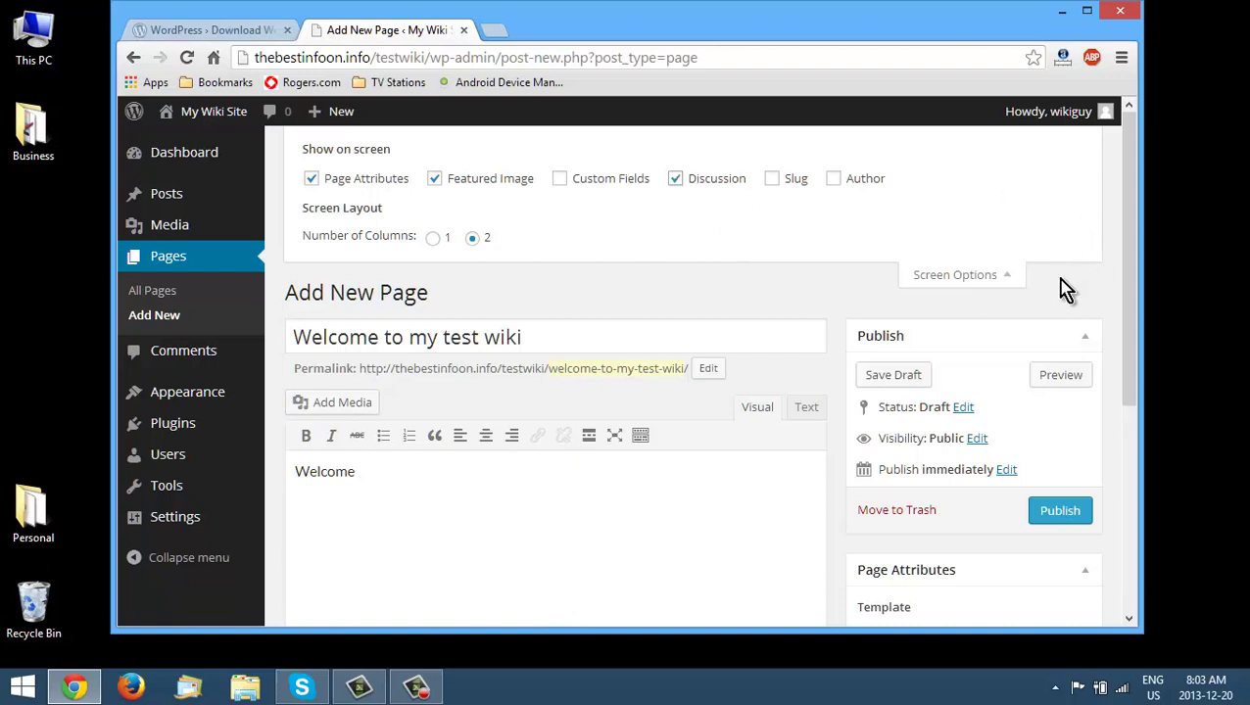
pyautogui.click(894, 273)
pyautogui.scroll(-3, 803, 289)
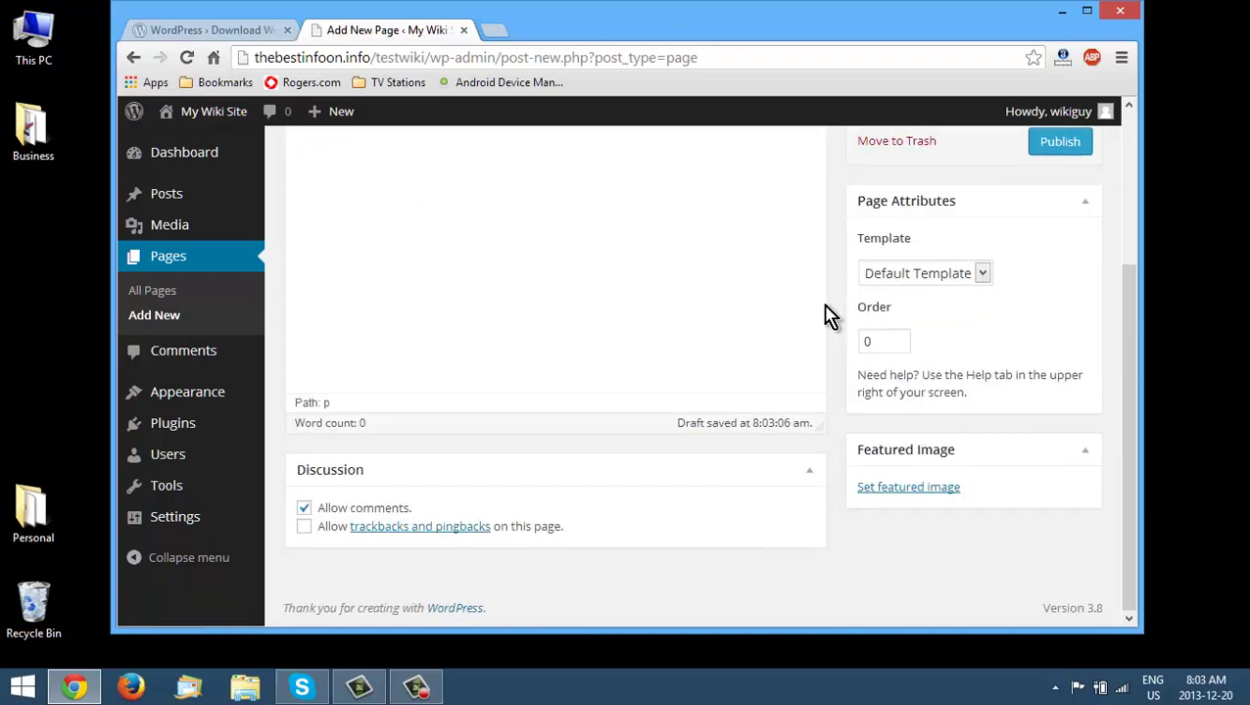
pyautogui.click(322, 510)
pyautogui.scroll(1, 990, 243)
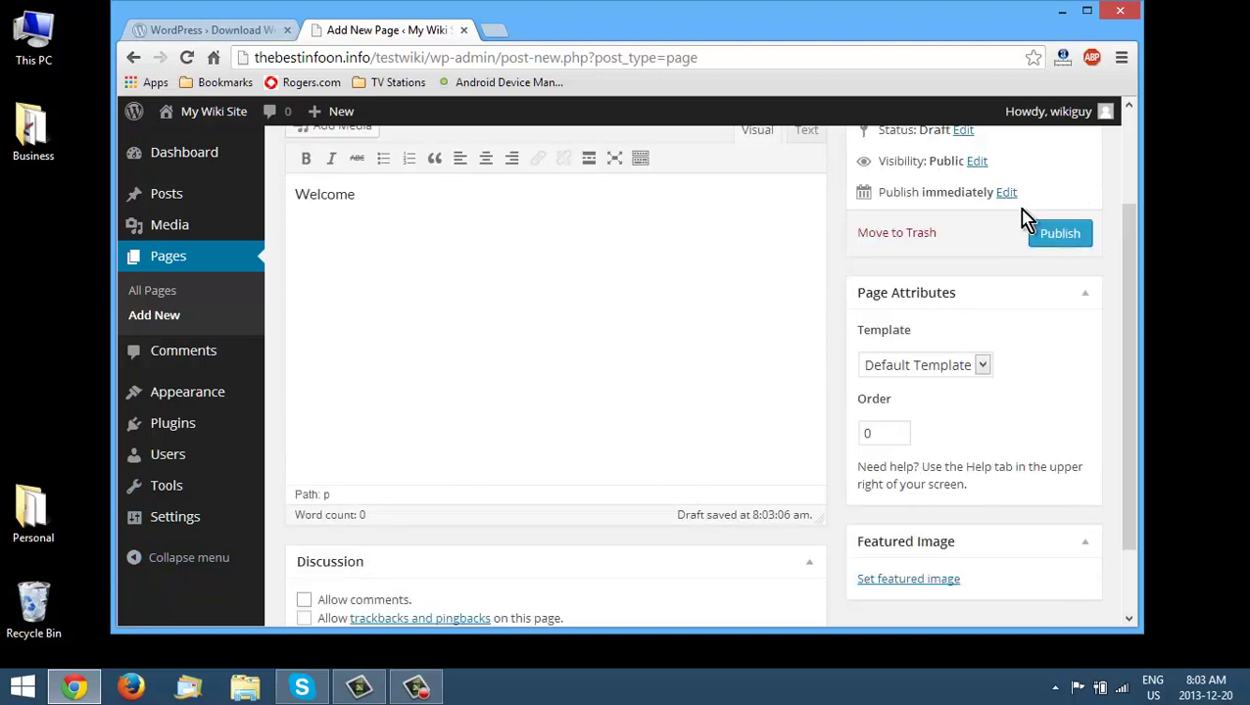
pyautogui.click(1050, 240)
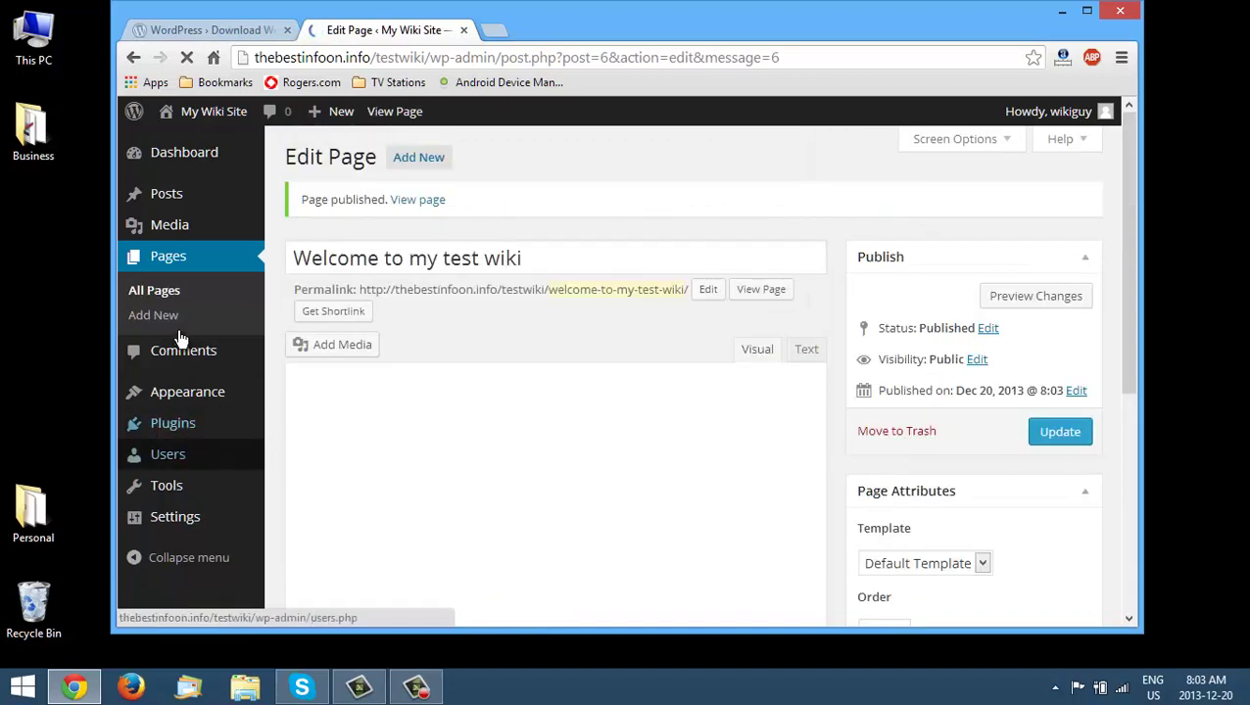
# - In Reading settings, make 'Welcome to my test wiki' the static front page and save
pyautogui.scroll(-1, 217, 516)
pyautogui.moveTo(189, 529)
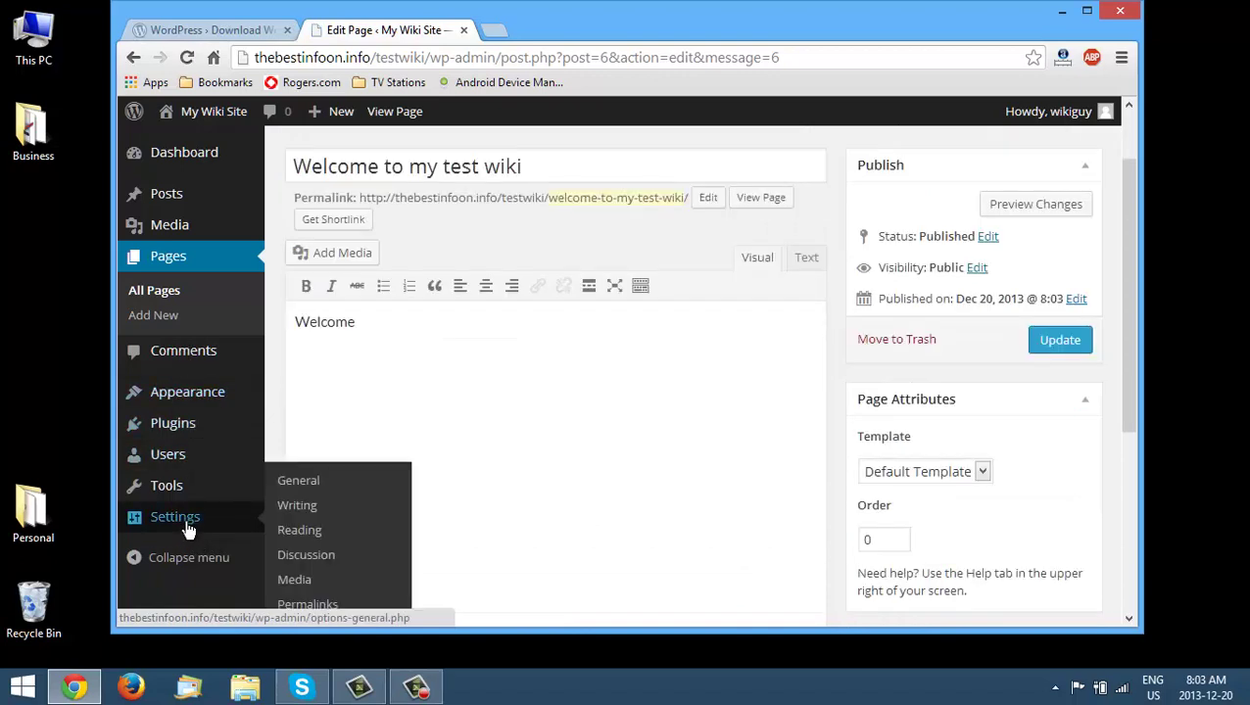
pyautogui.click(299, 531)
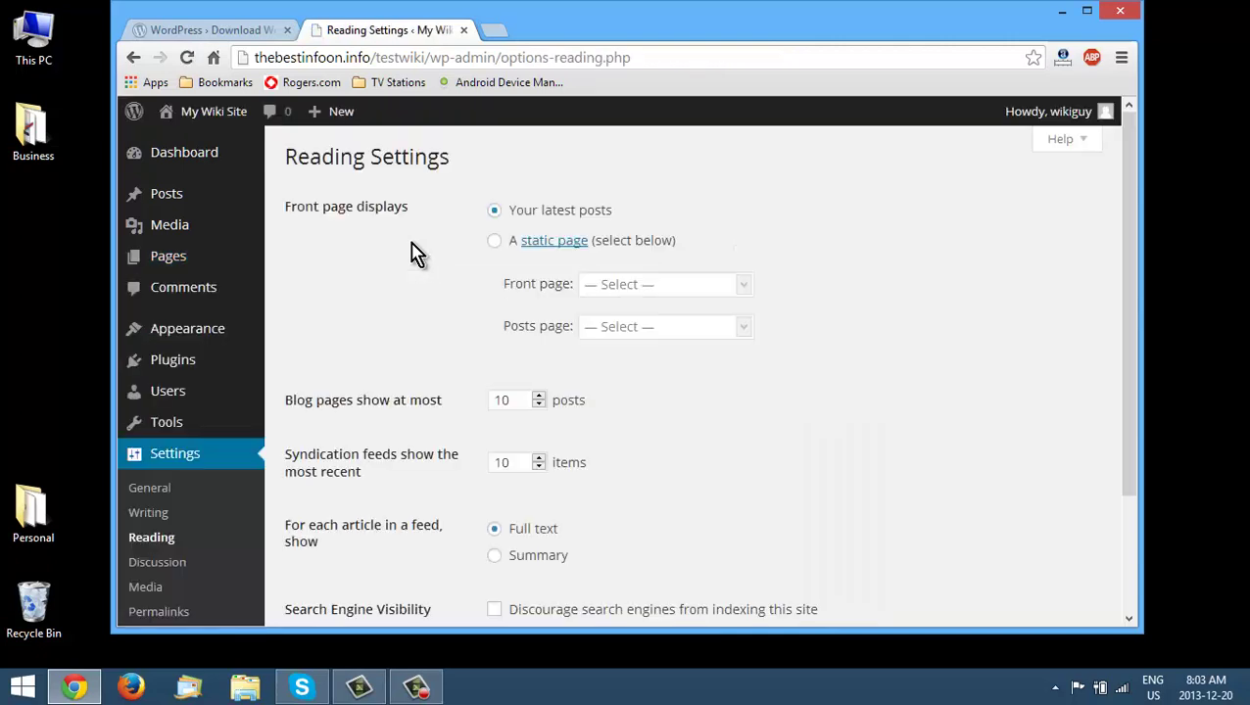
pyautogui.click(493, 244)
pyautogui.click(635, 290)
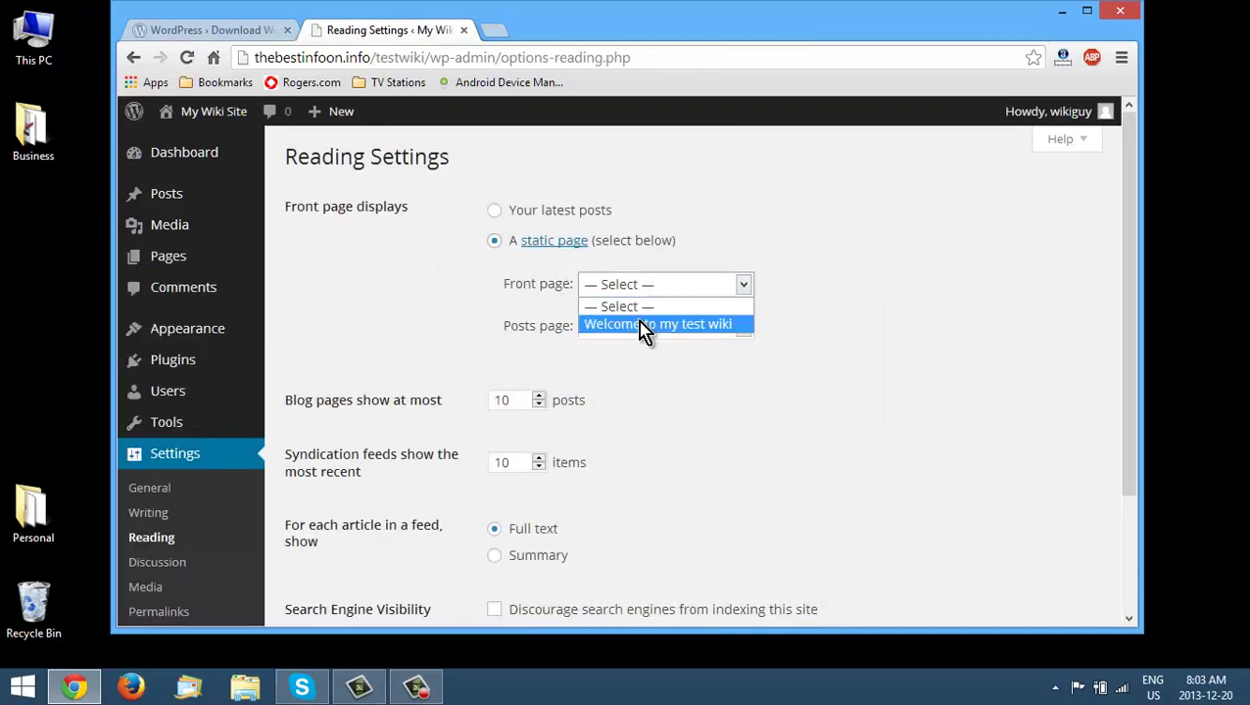
pyautogui.click(649, 325)
pyautogui.scroll(-3, 771, 386)
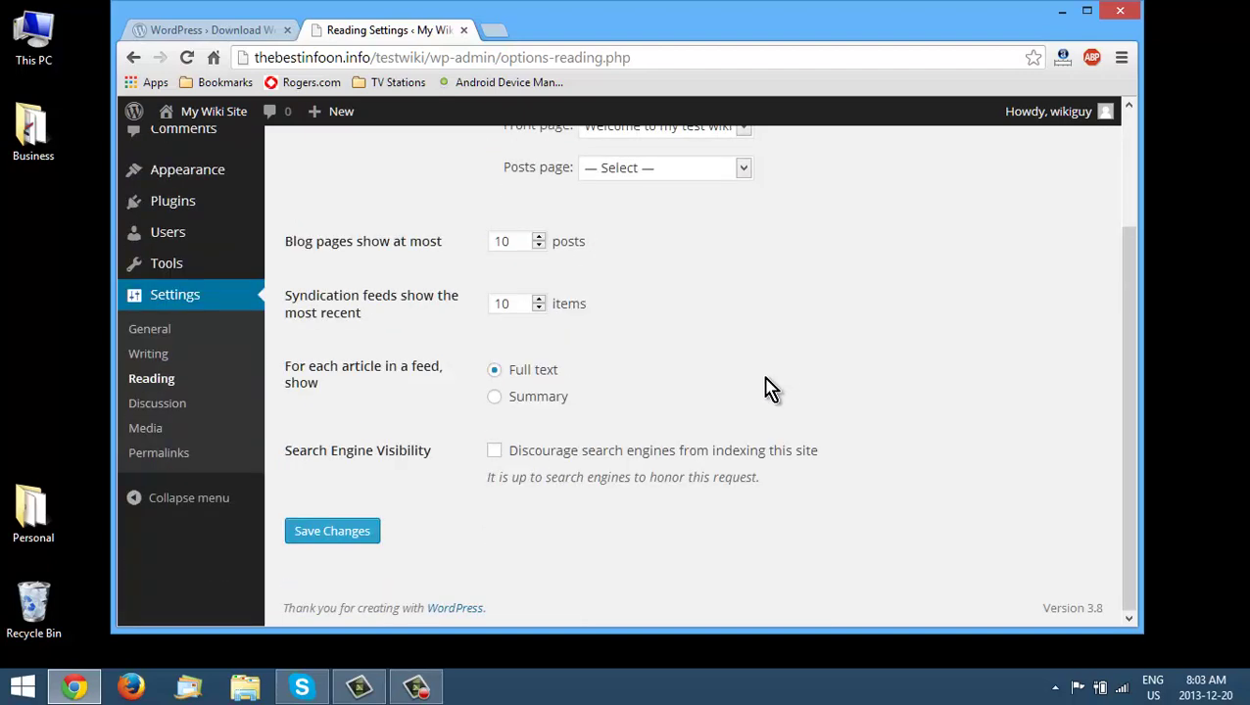
pyautogui.click(309, 530)
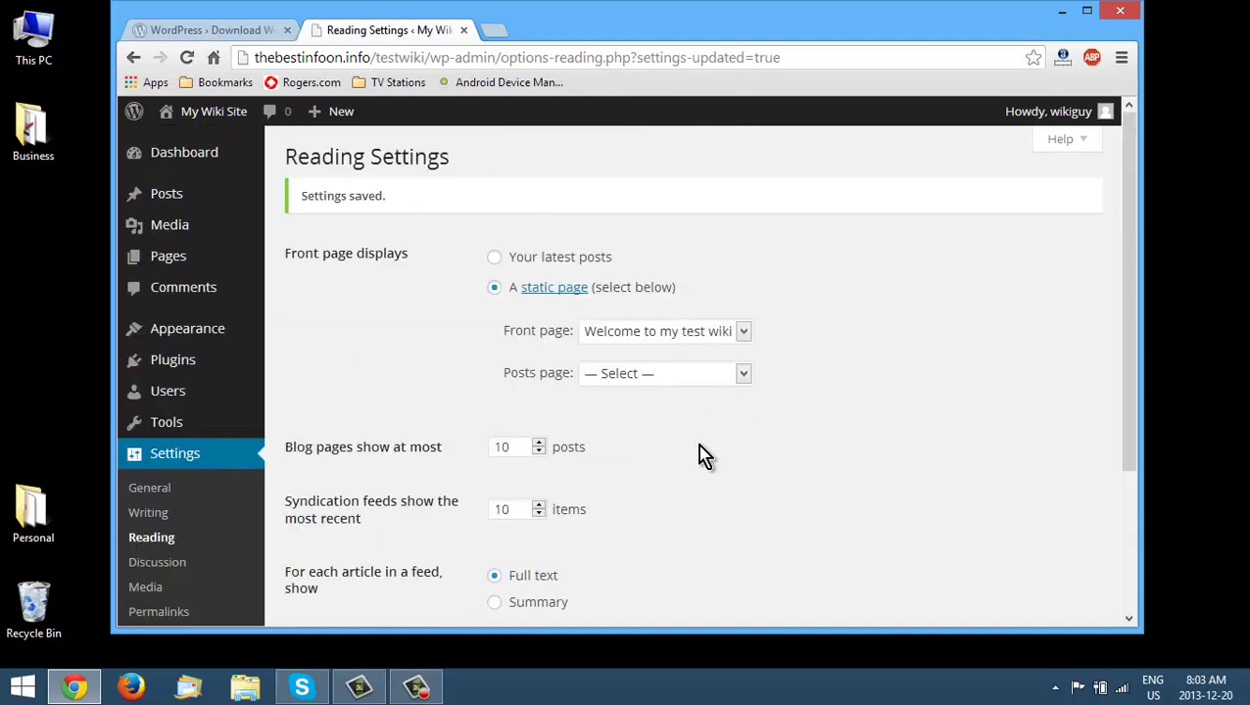
# - Search for the Wiki Lite plugin under Add New Plugins and install it
pyautogui.moveTo(171, 376)
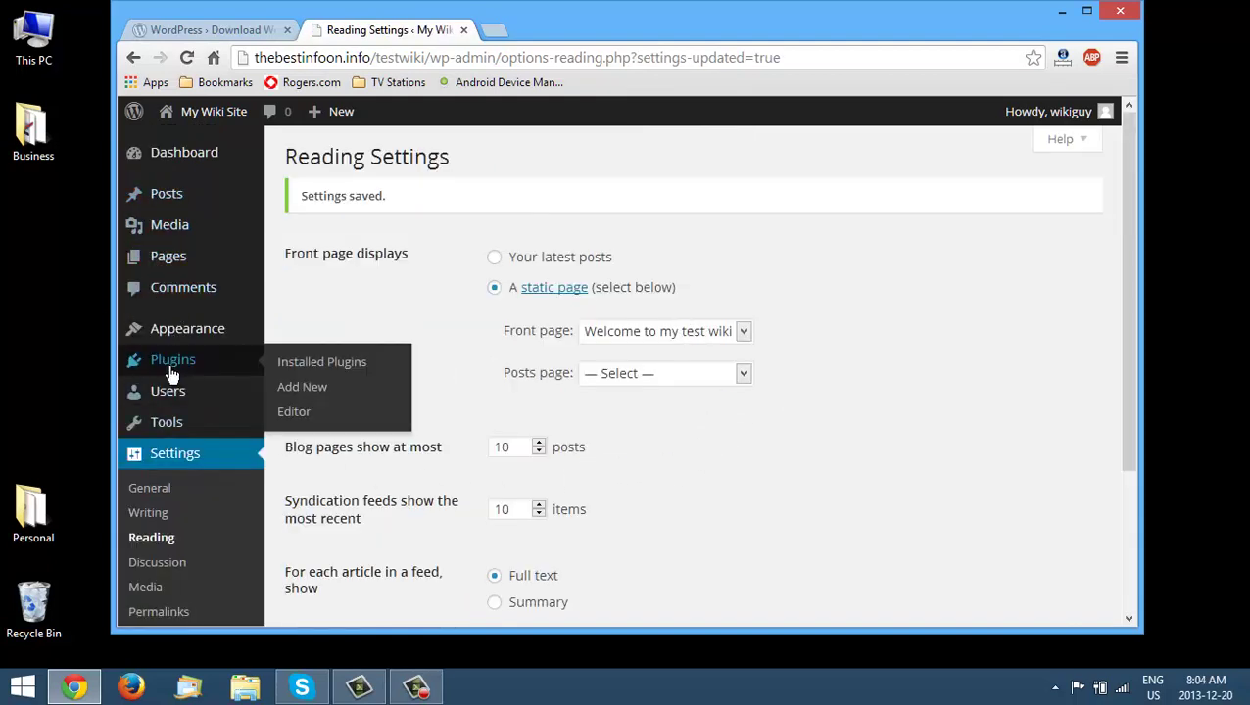
pyautogui.click(298, 389)
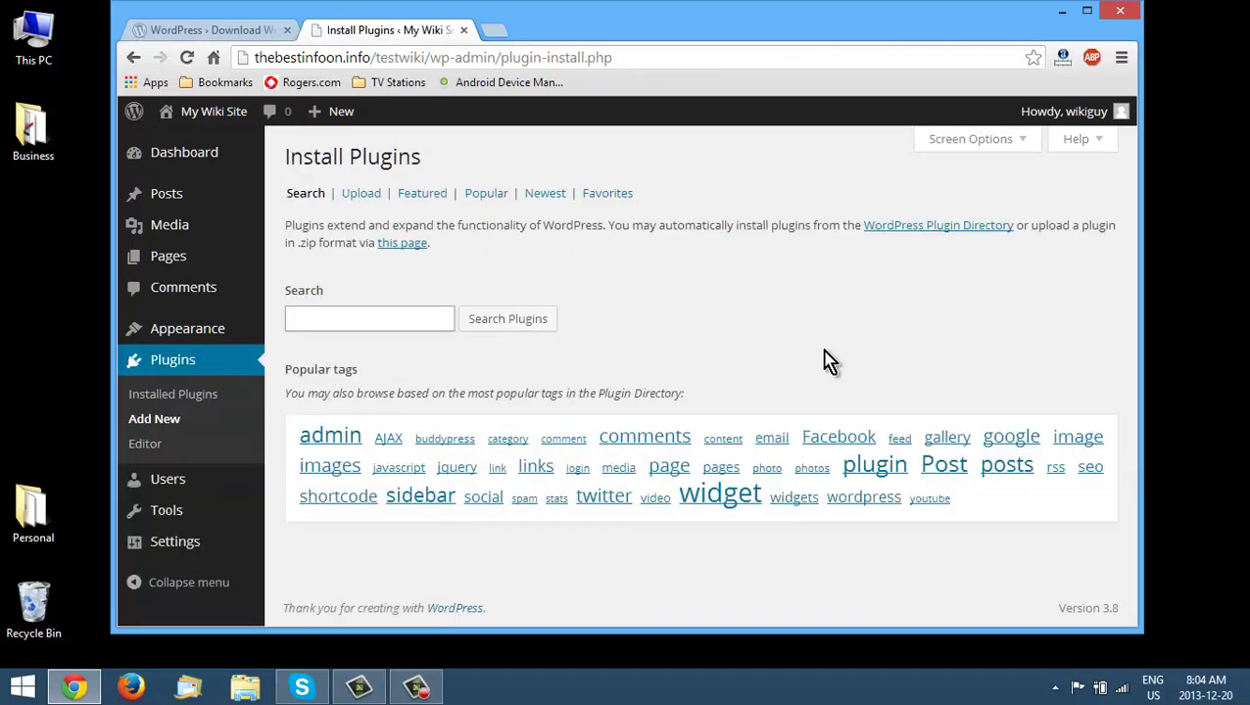
pyautogui.write('wiki')
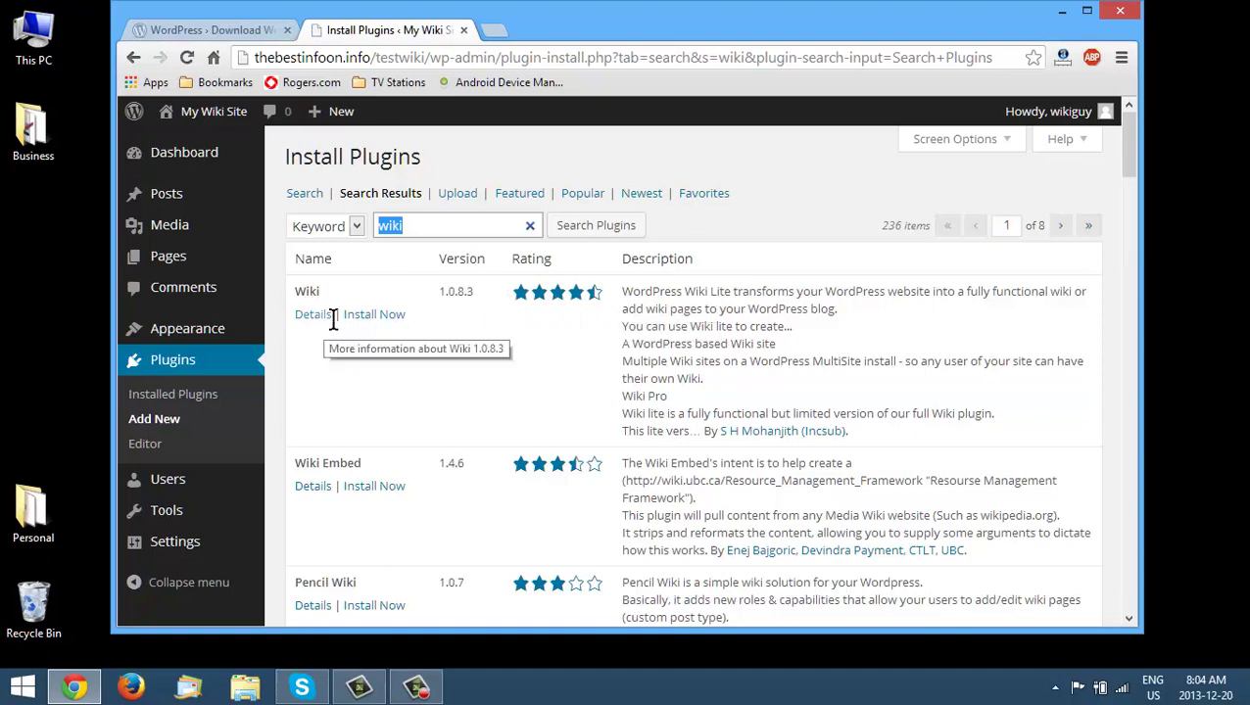
pyautogui.click(373, 314)
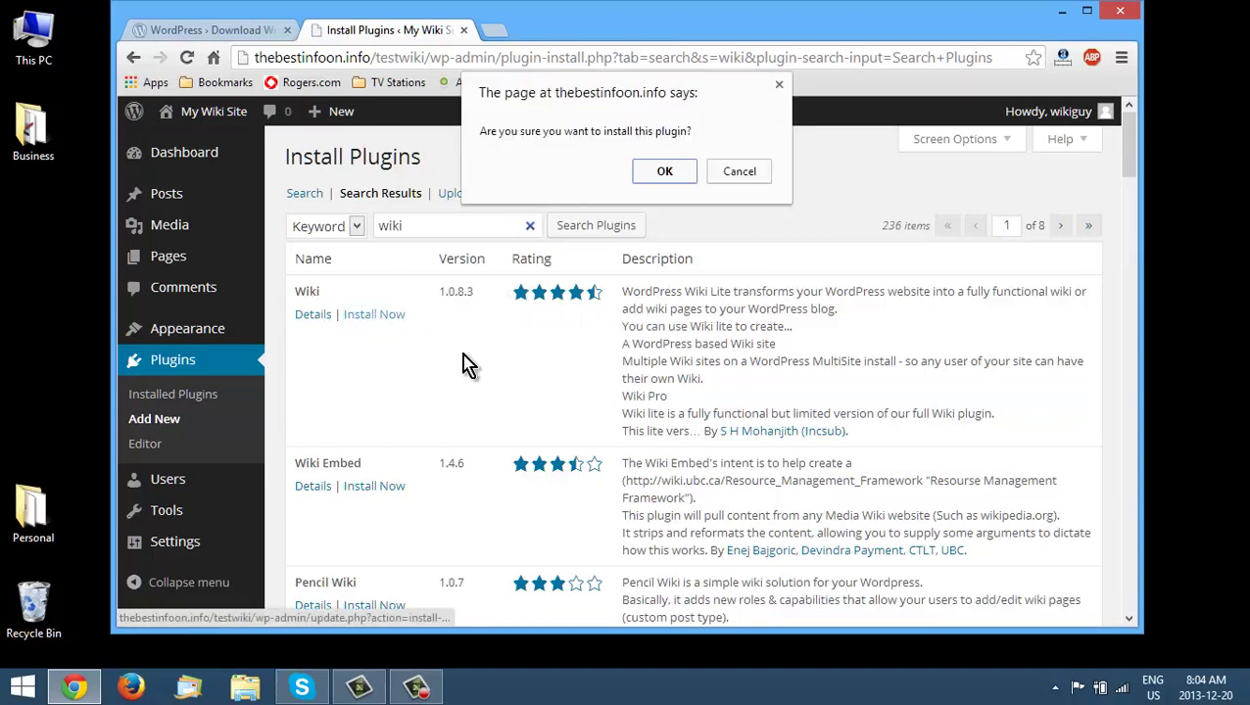
pyautogui.click(663, 174)
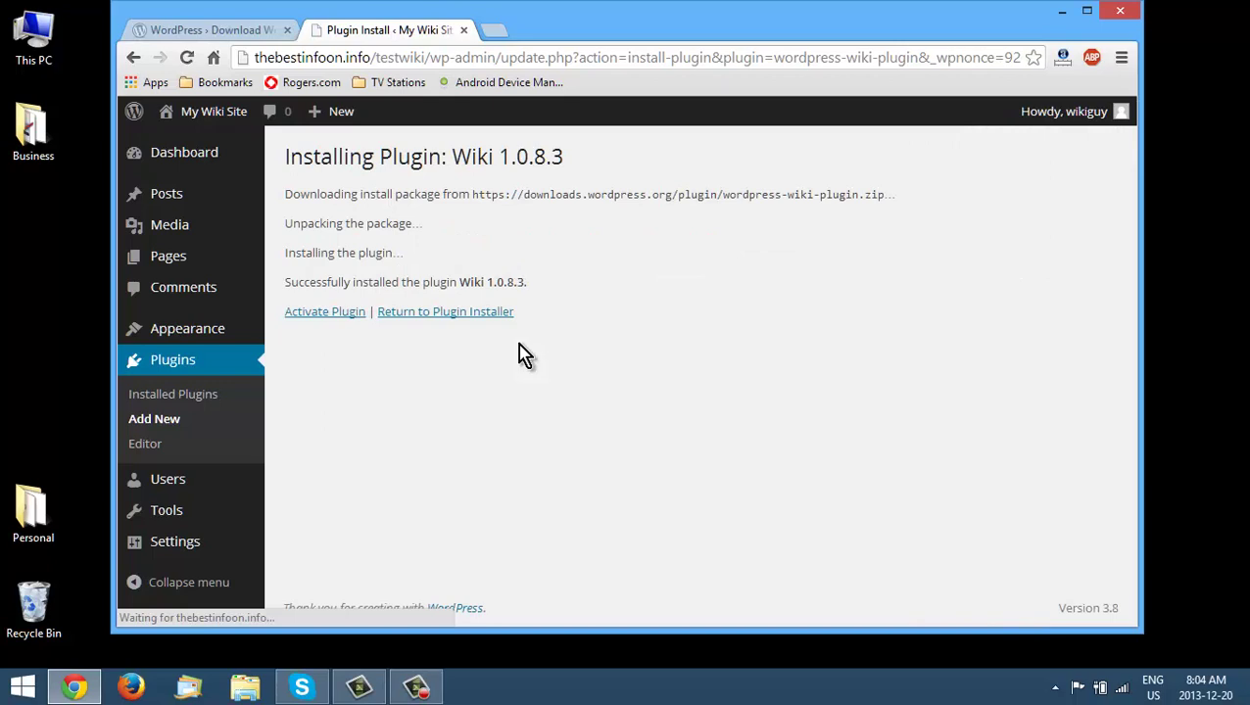
# - Activate the Wiki Lite plugin and go to Appearance > Widgets
pyautogui.click(329, 313)
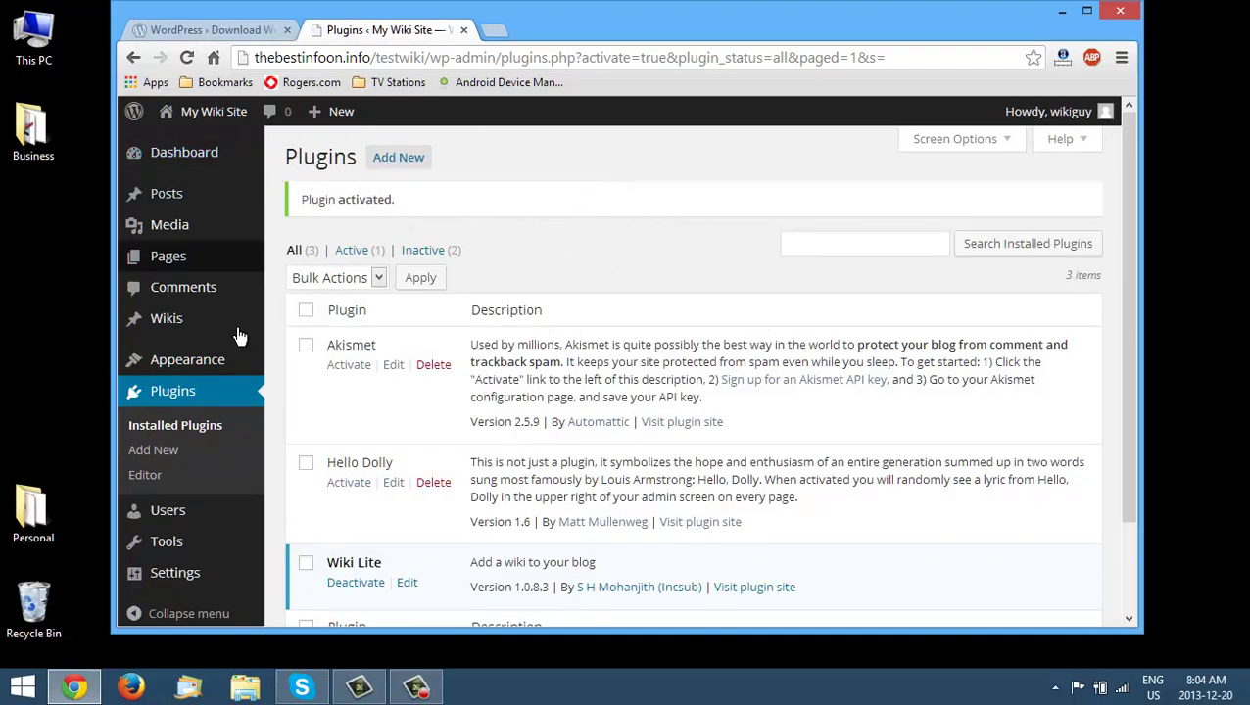
pyautogui.moveTo(243, 370)
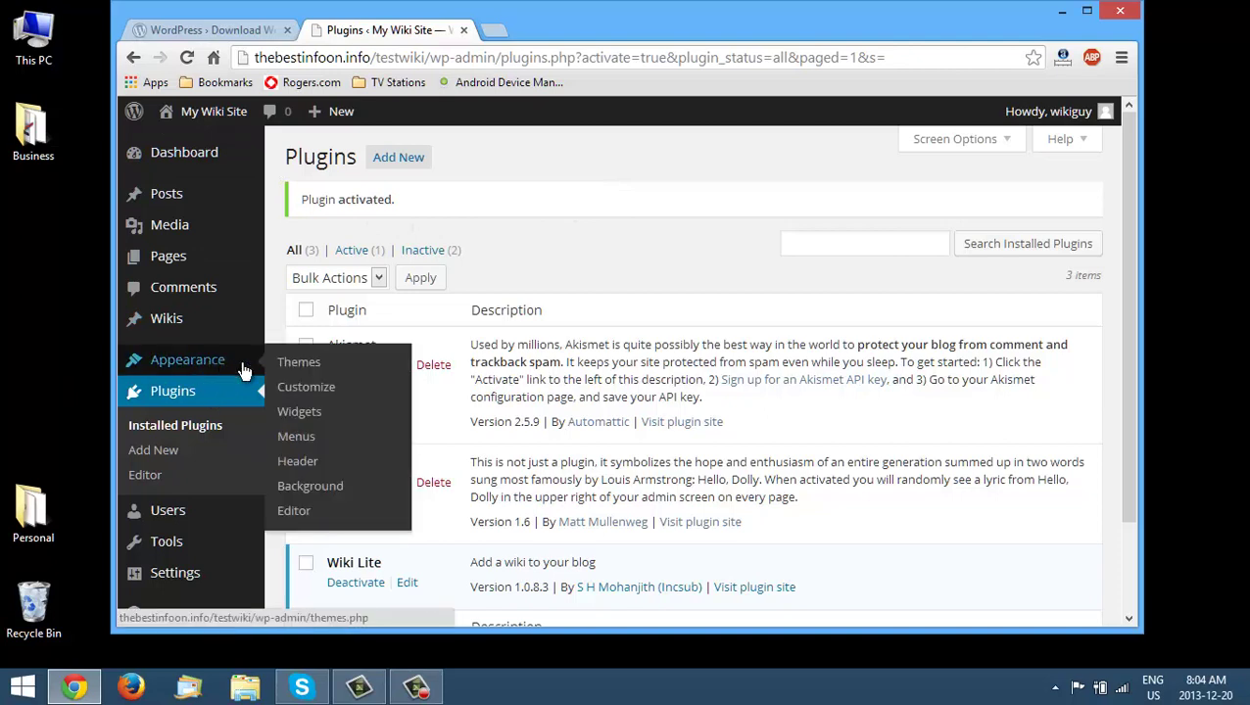
pyautogui.click(328, 421)
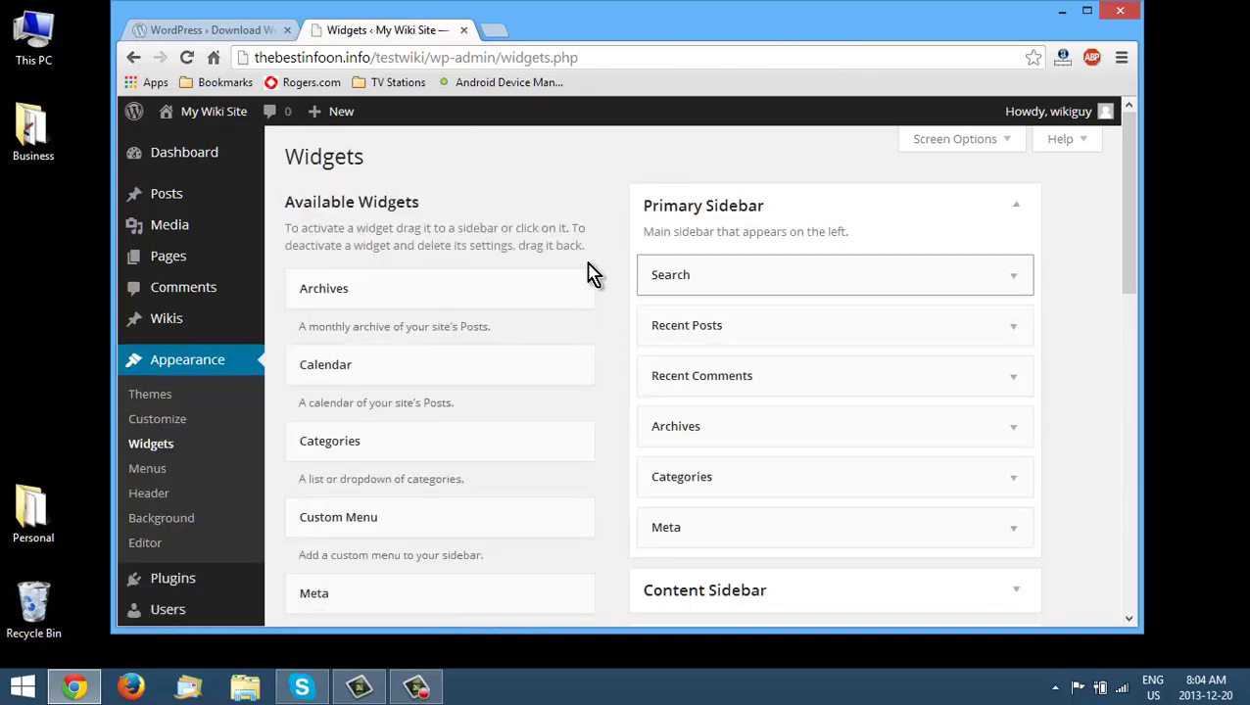
# - Remove Recent Posts, Recent Comments, Archives and Categories from the Primary Sidebar and add the Wiki widget below Search
pyautogui.moveTo(692, 327); pyautogui.dragTo(685, 374)
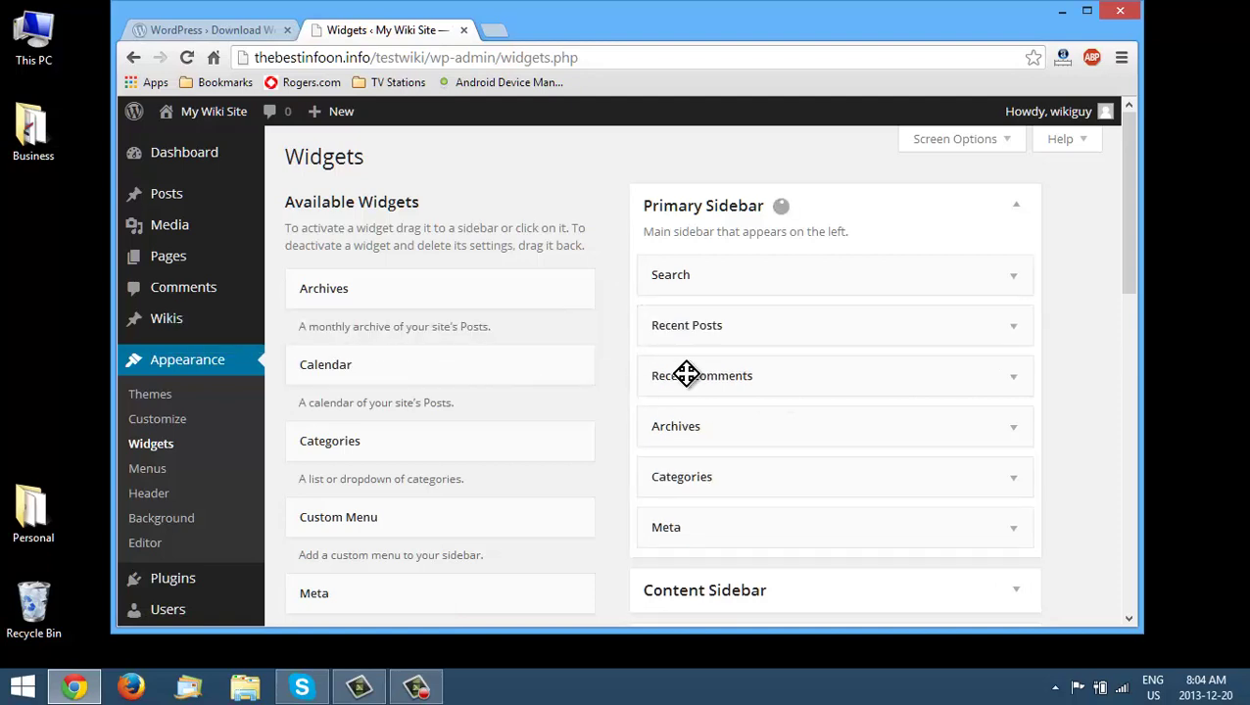
pyautogui.moveTo(664, 326); pyautogui.dragTo(474, 343)
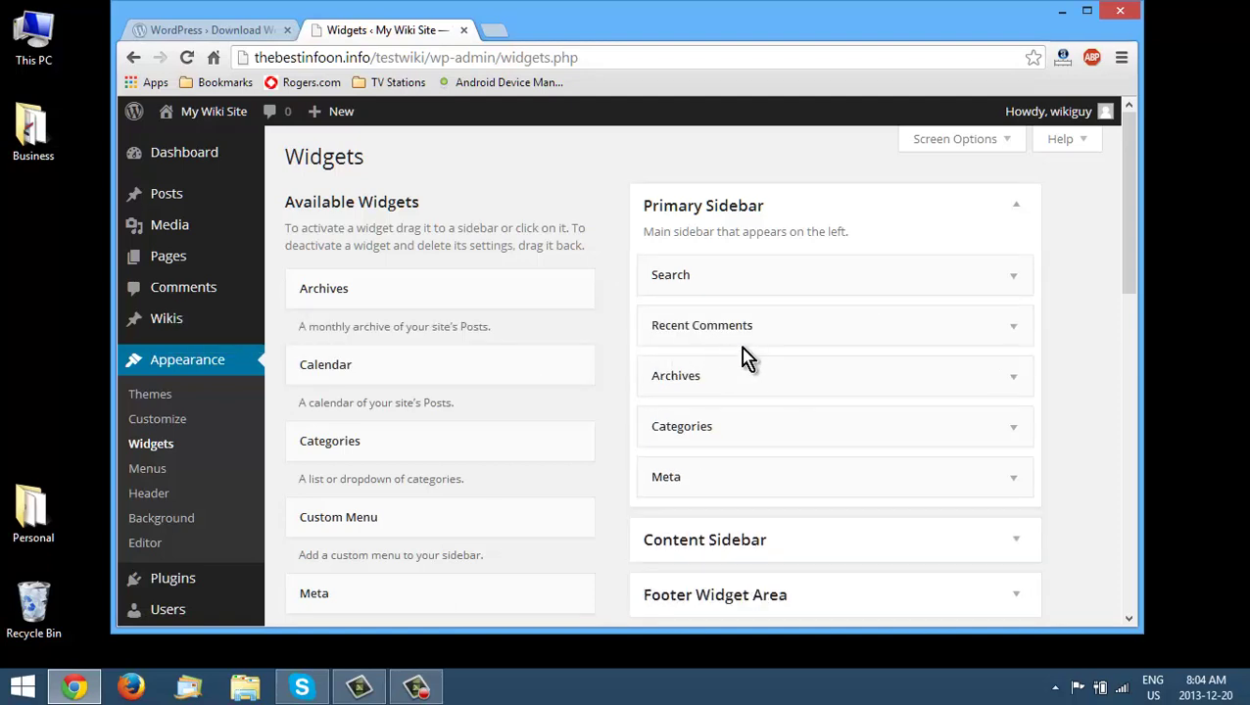
pyautogui.moveTo(756, 326); pyautogui.dragTo(480, 353)
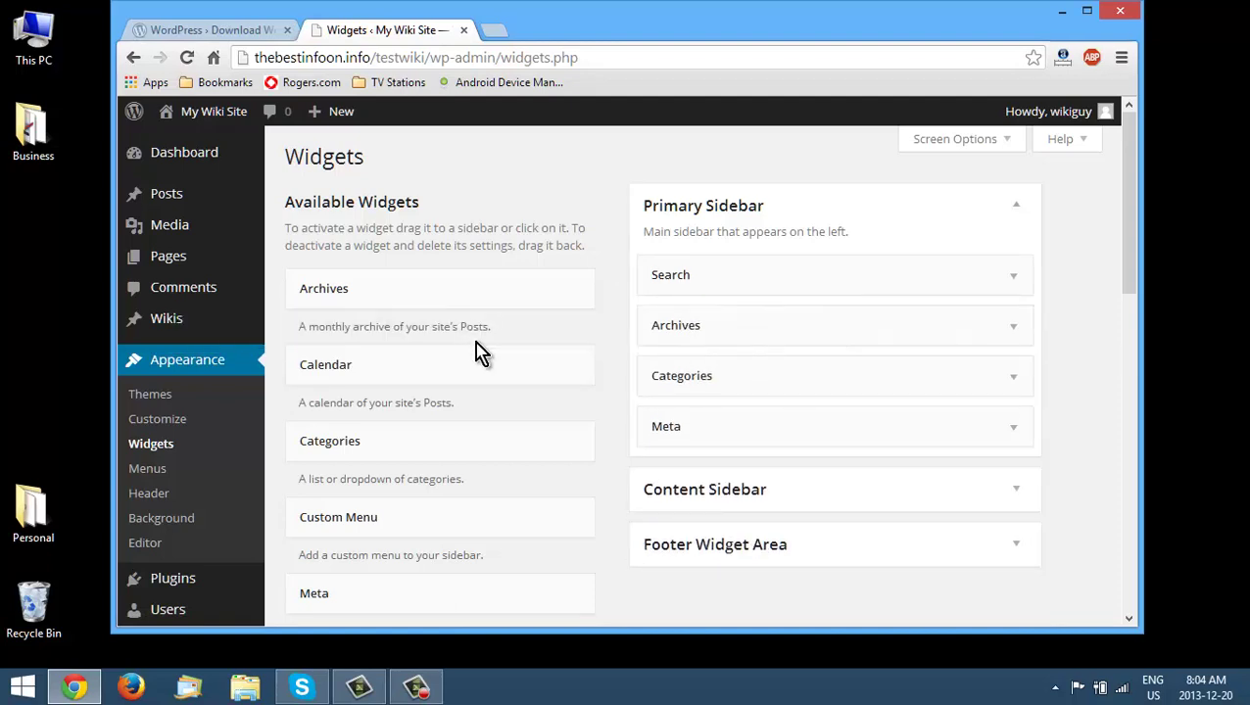
pyautogui.moveTo(722, 329); pyautogui.dragTo(441, 327)
pyautogui.moveTo(692, 327); pyautogui.dragTo(541, 346)
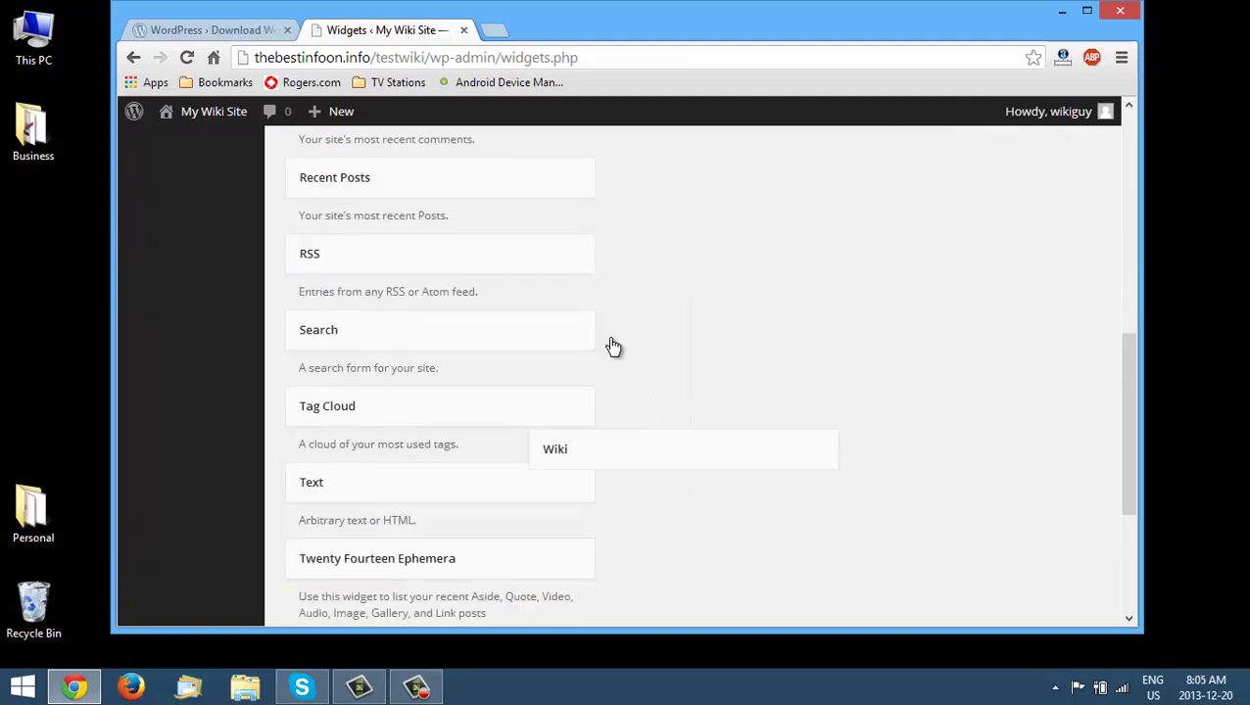
pyautogui.moveTo(611, 345); pyautogui.dragTo(707, 211)
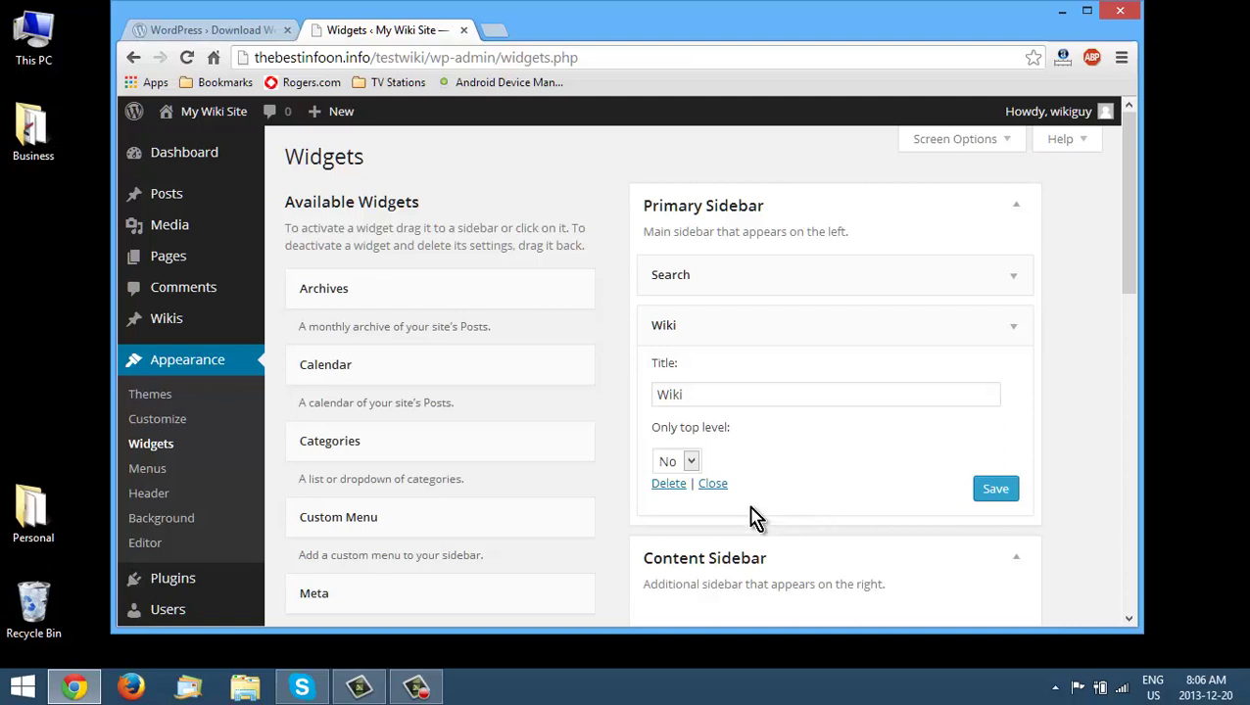
pyautogui.click(718, 485)
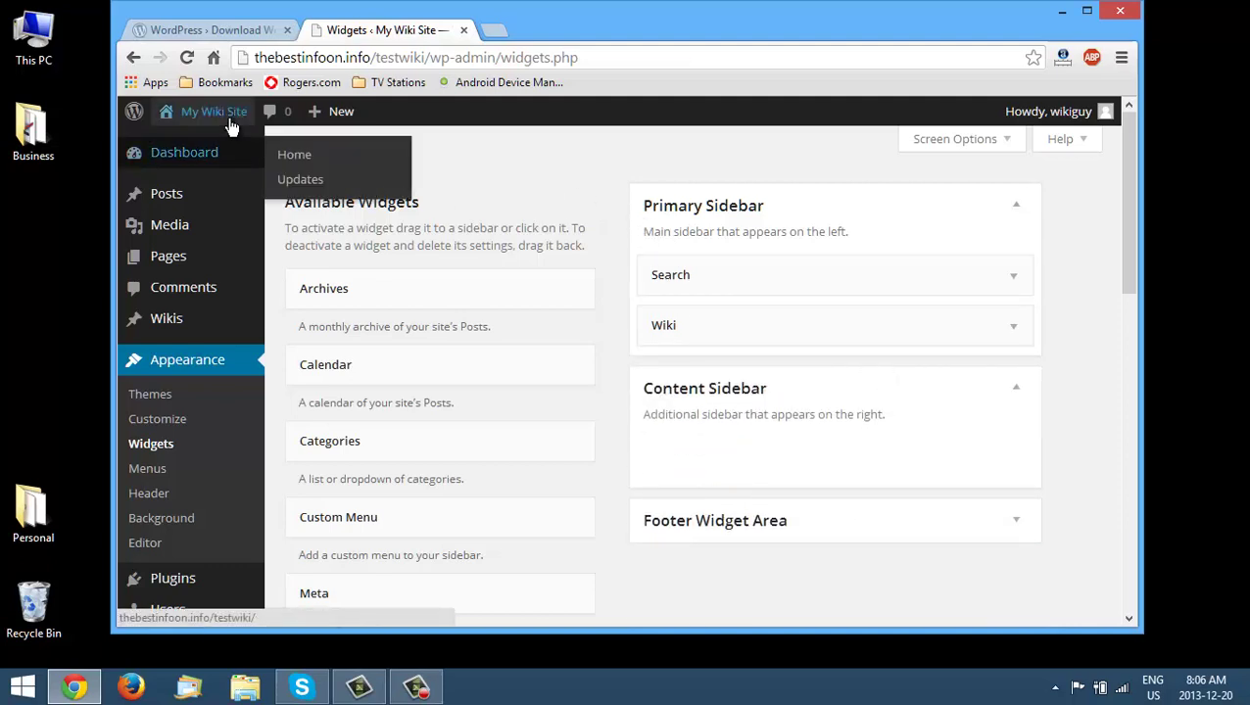
# - Visit the live site from the admin bar and widen the browser window to see the sidebar
pyautogui.moveTo(231, 119)
pyautogui.click(204, 144)
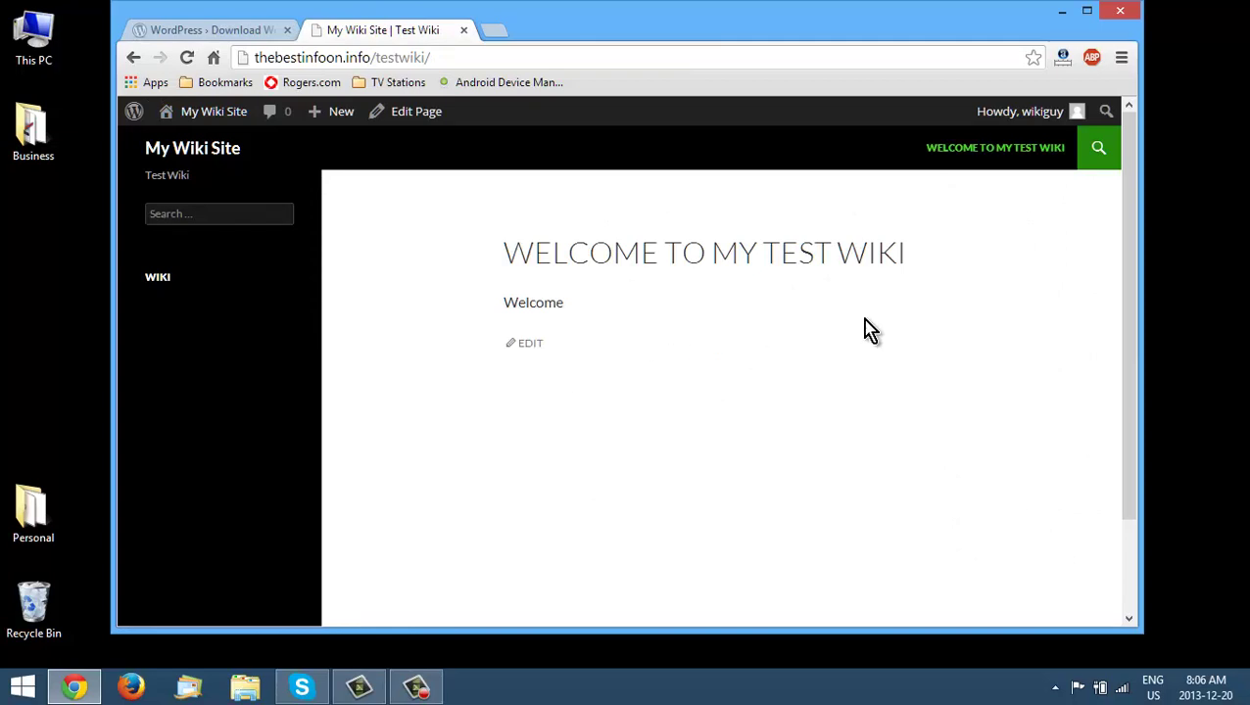
pyautogui.moveTo(1155, 265); pyautogui.dragTo(1241, 267)
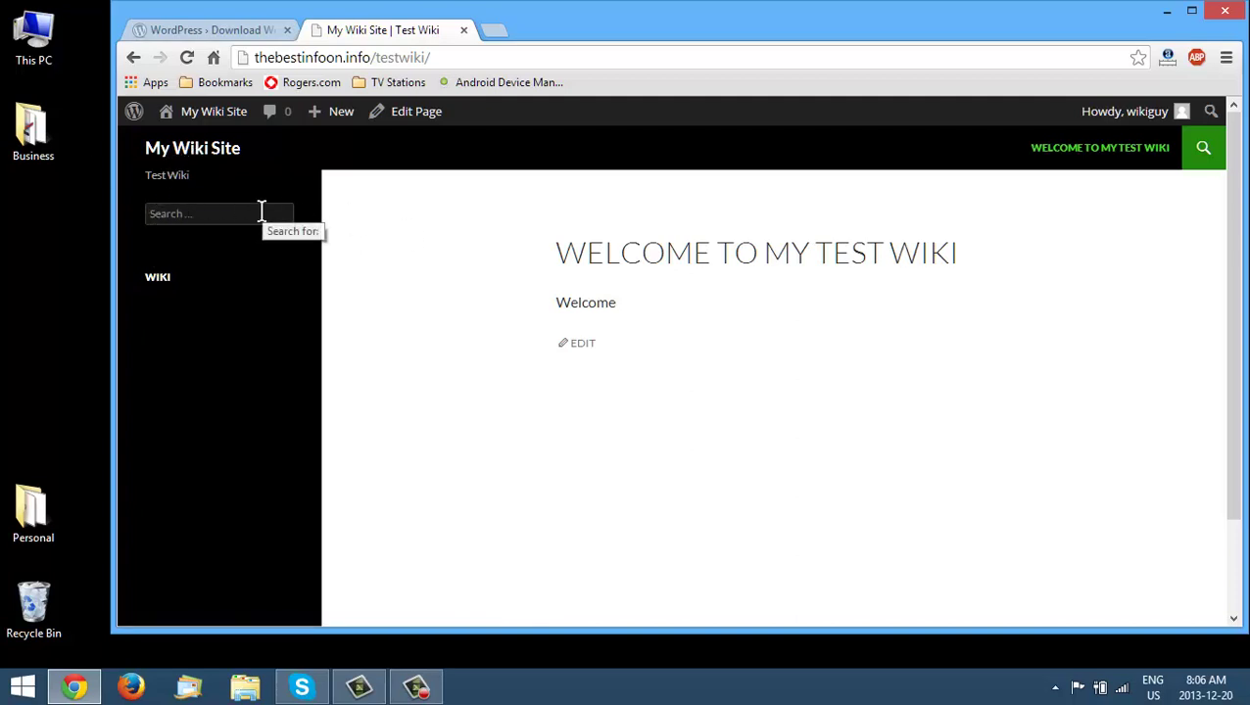
pyautogui.moveTo(214, 114)
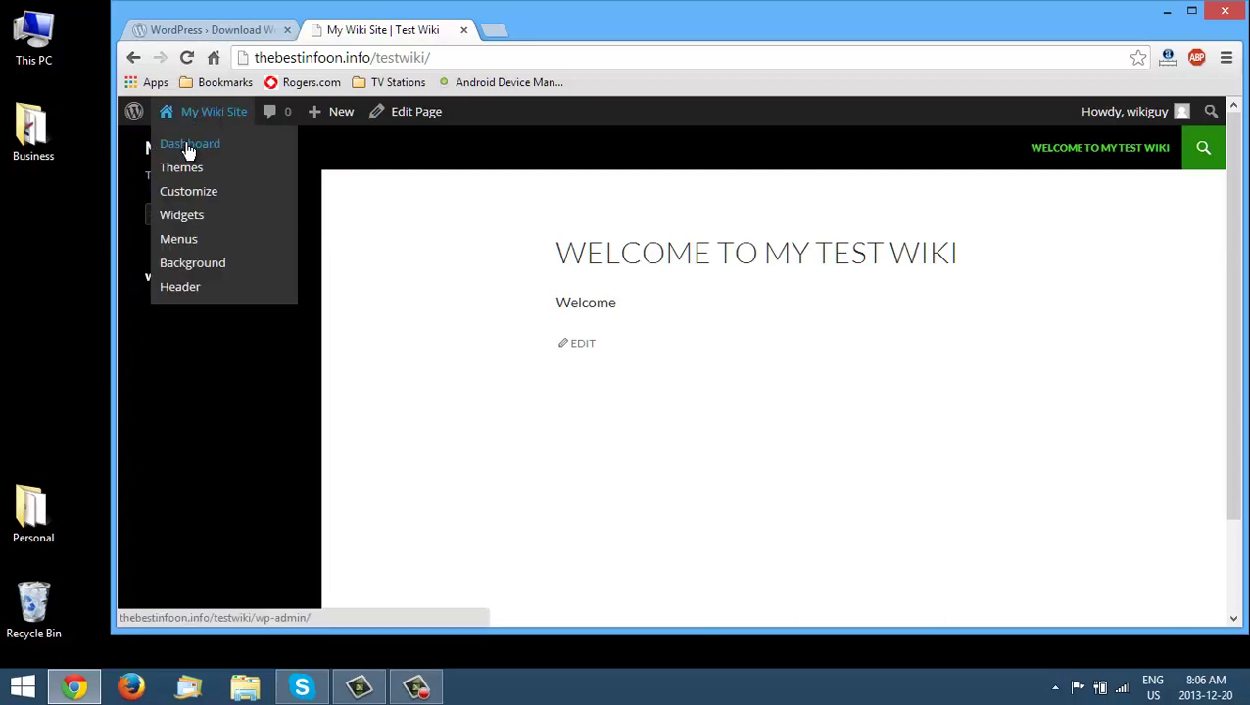
# - Start a new wiki titled 'Recipes' with the body 'This is my recipe collection'
pyautogui.click(189, 147)
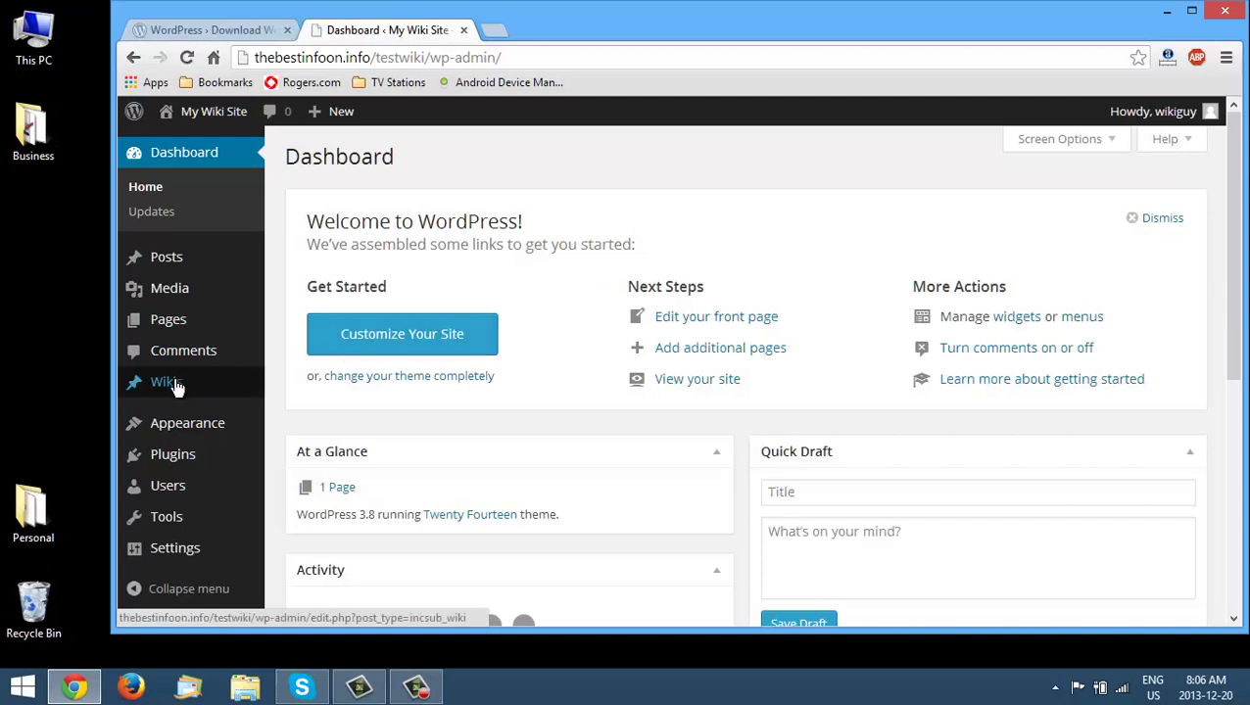
pyautogui.click(177, 388)
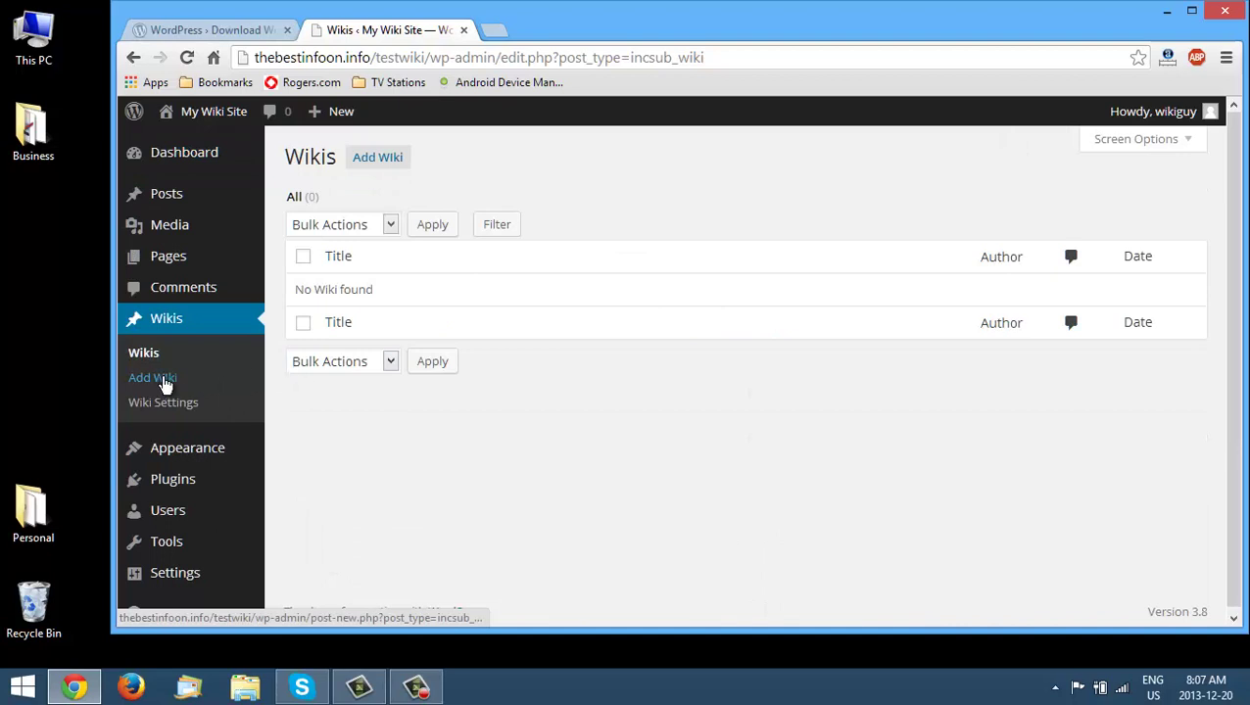
pyautogui.click(164, 385)
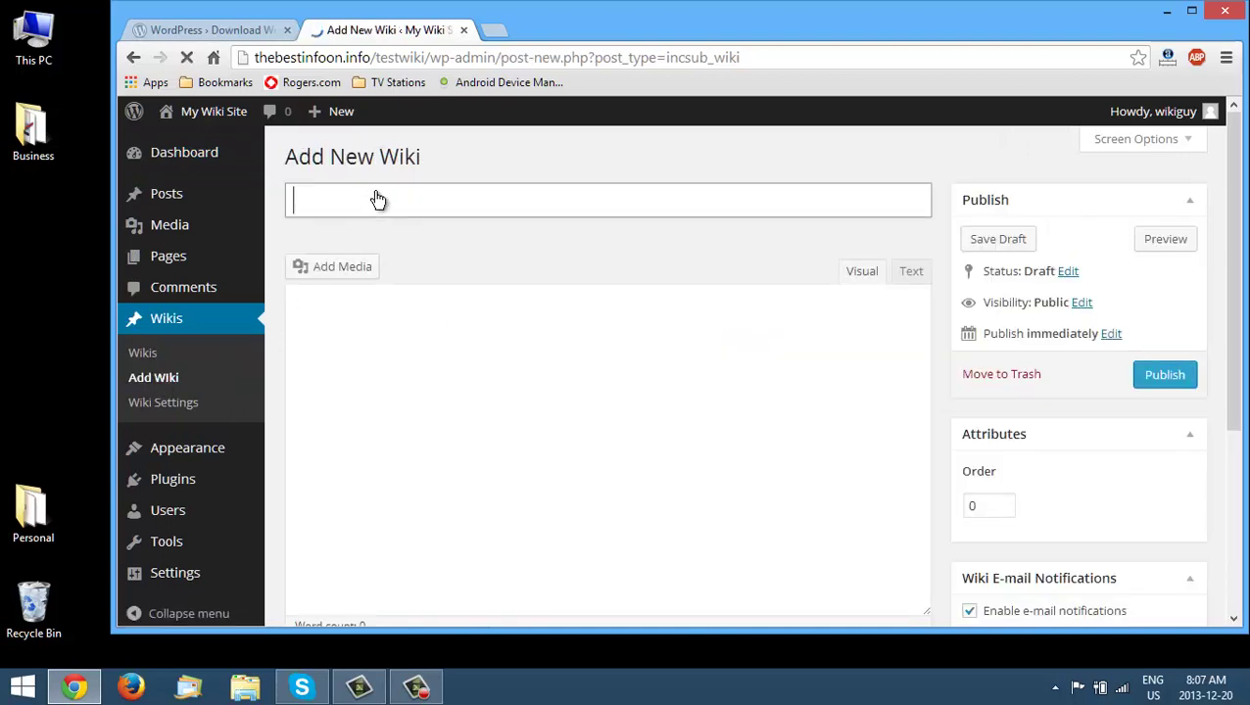
pyautogui.click(427, 201)
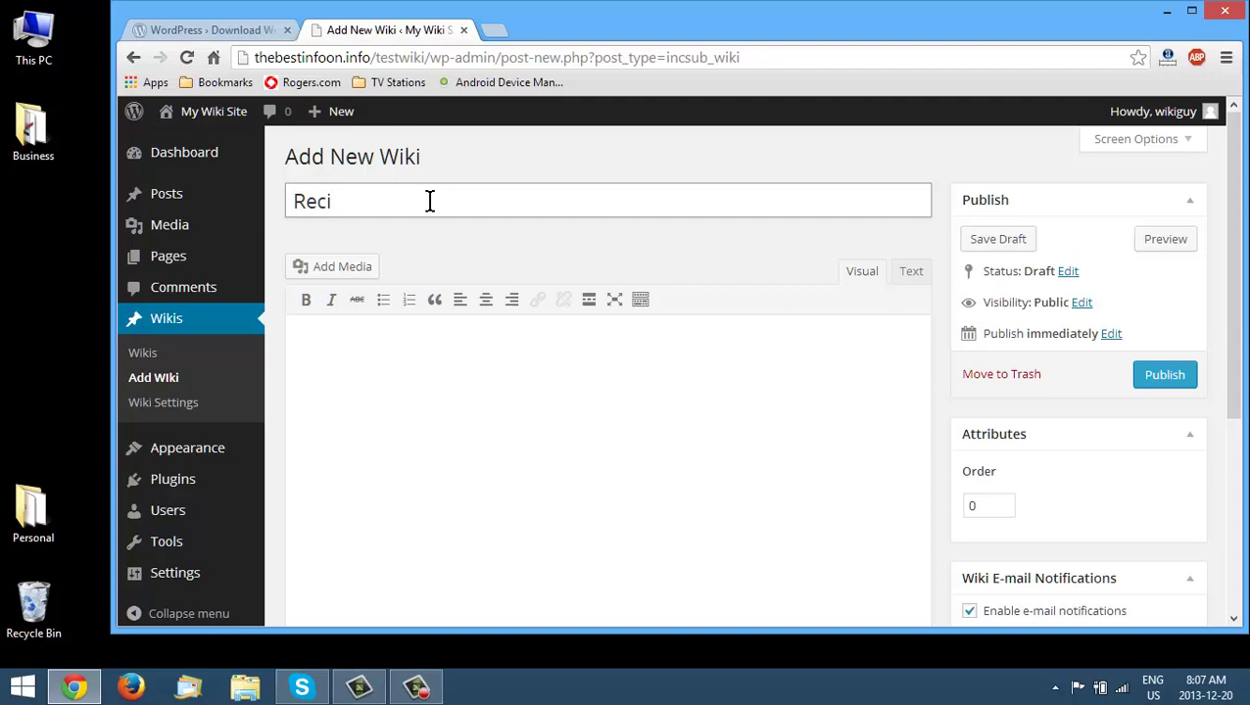
pyautogui.click(388, 359)
pyautogui.write('This is my recipe collection')
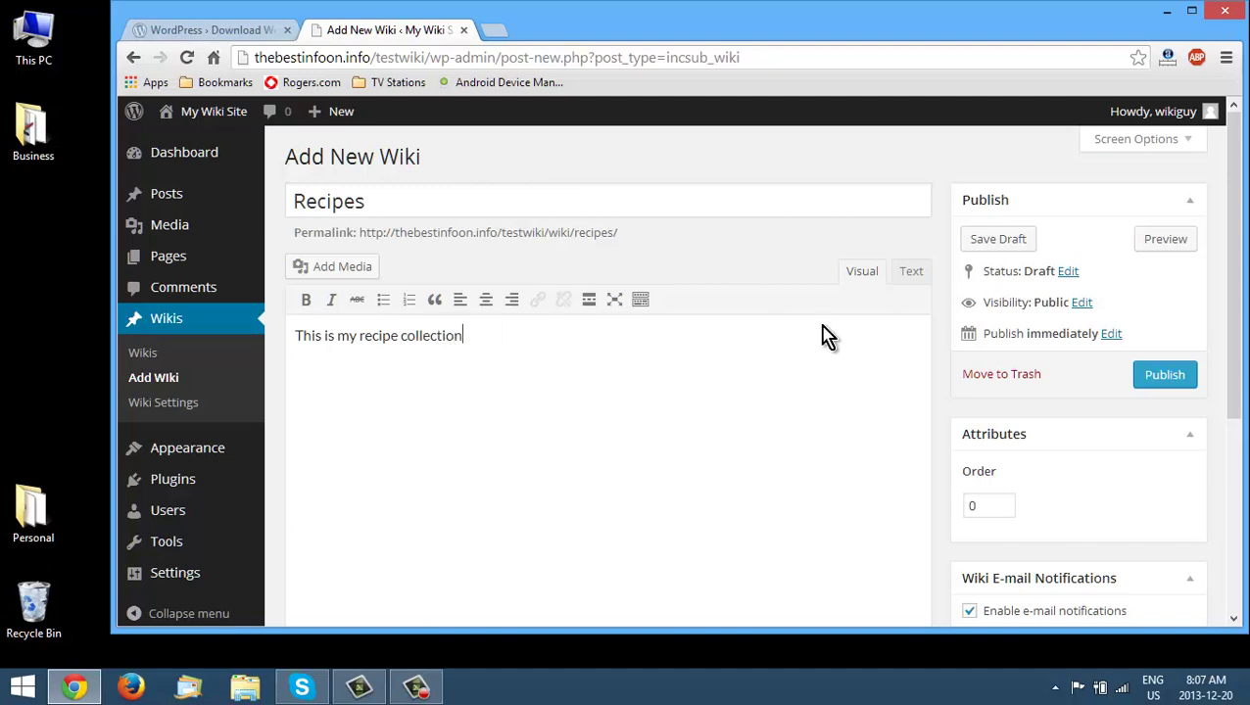
# - Keep wikiguy as the author and publish the Recipes wiki
pyautogui.scroll(-4, 822, 338)
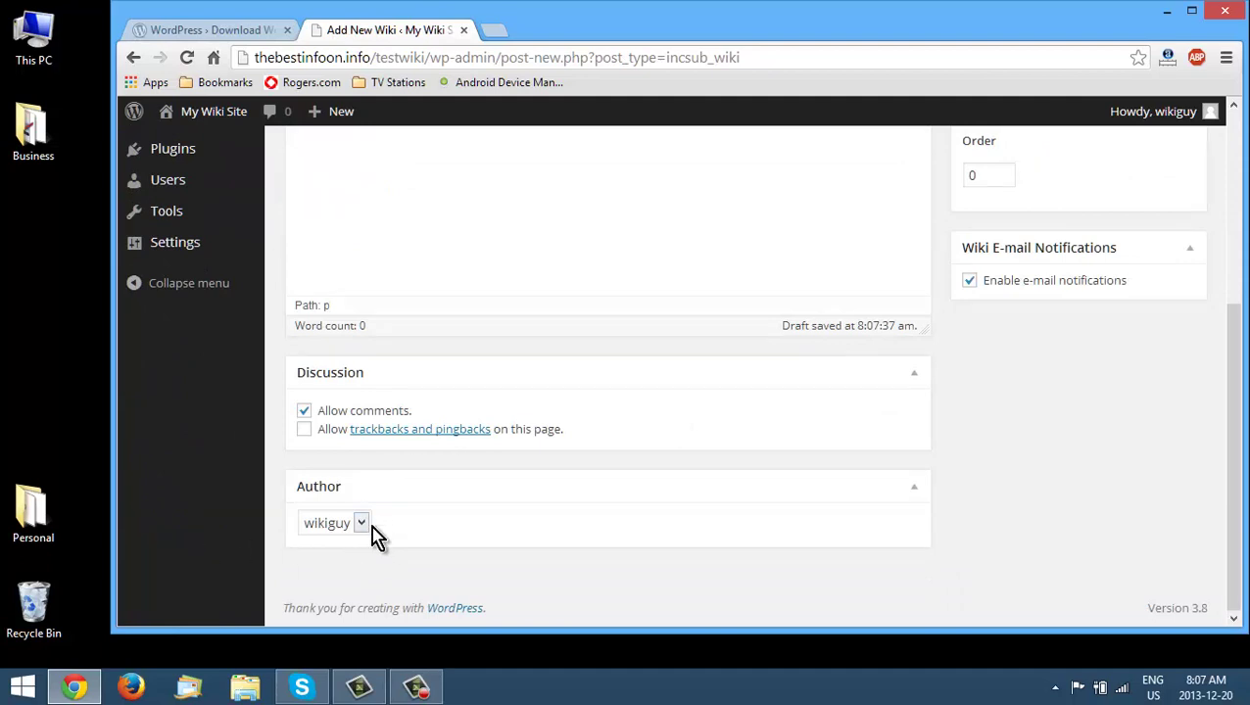
pyautogui.click(362, 527)
pyautogui.click(362, 529)
pyautogui.scroll(4, 881, 460)
pyautogui.scroll(-1, 1073, 427)
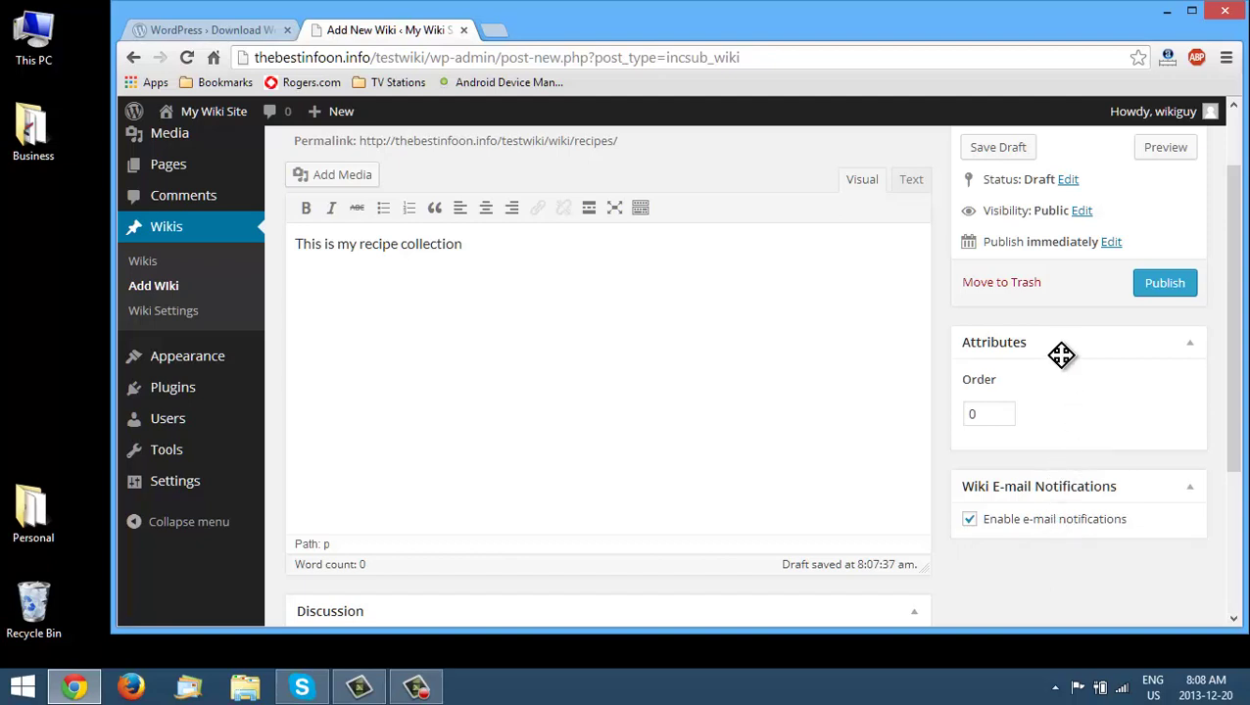
pyautogui.scroll(1, 1061, 363)
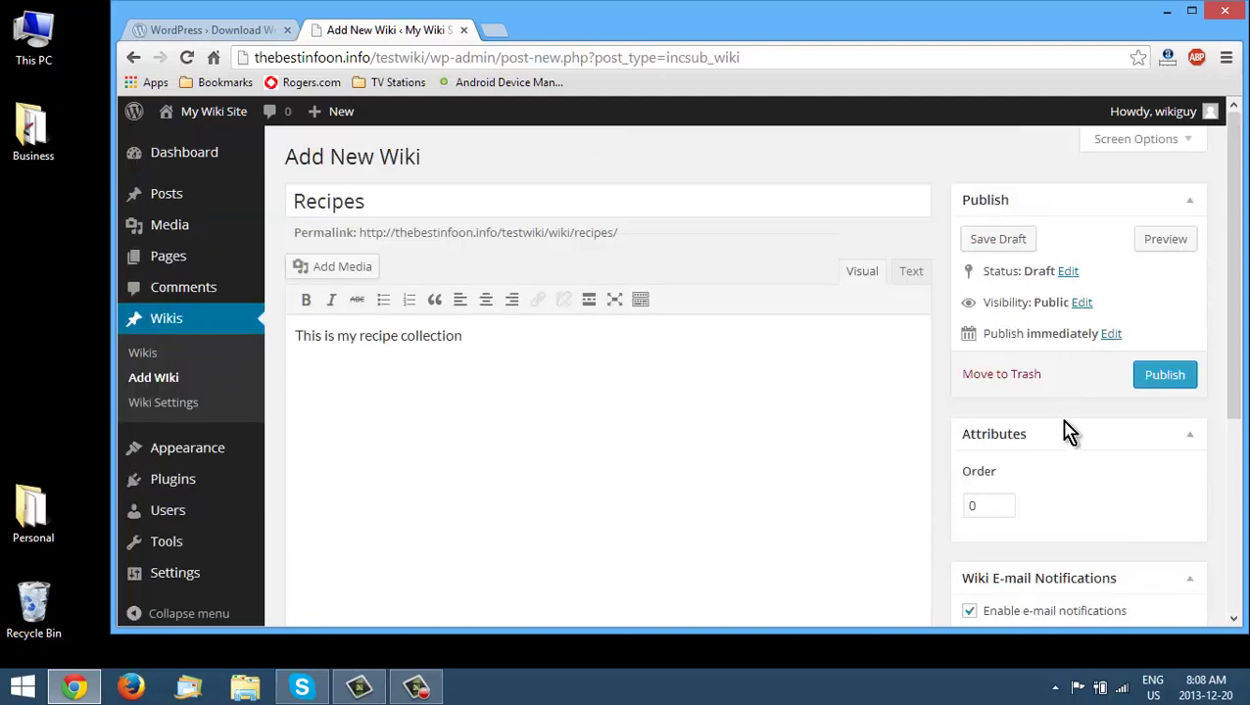
pyautogui.click(1168, 380)
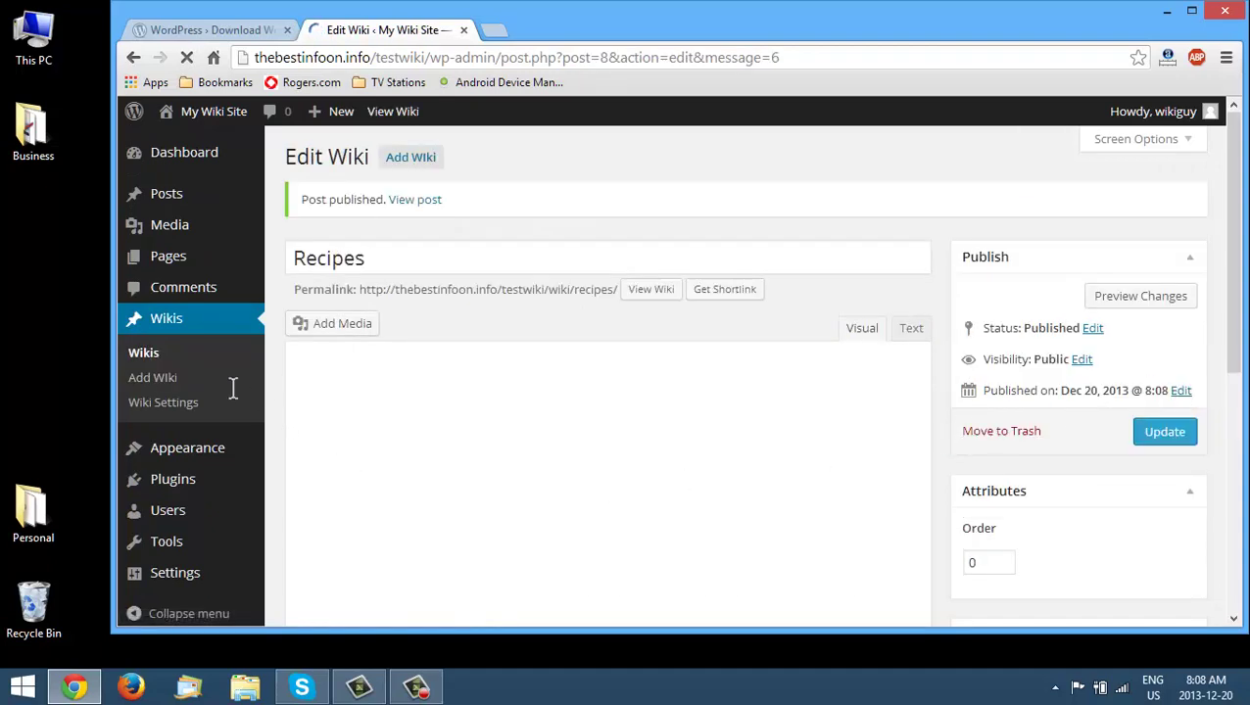
# - Go to Users > Add New to bring up the new-user form
pyautogui.moveTo(177, 524)
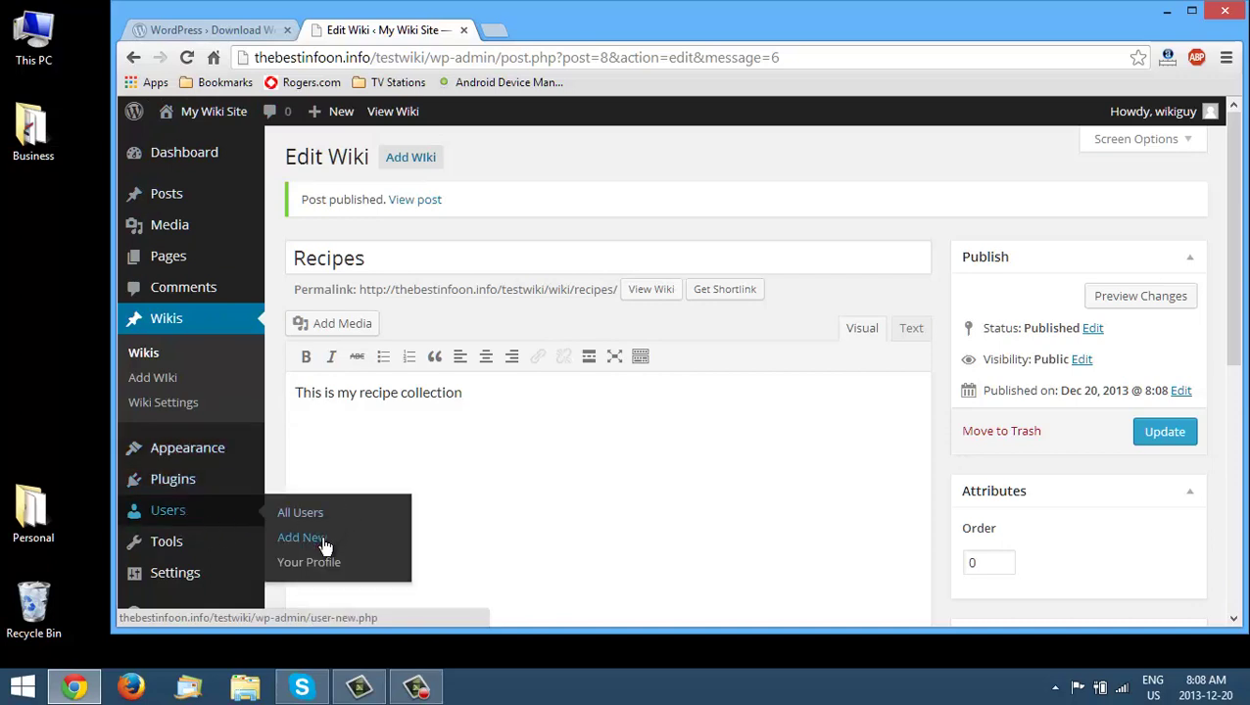
pyautogui.click(336, 535)
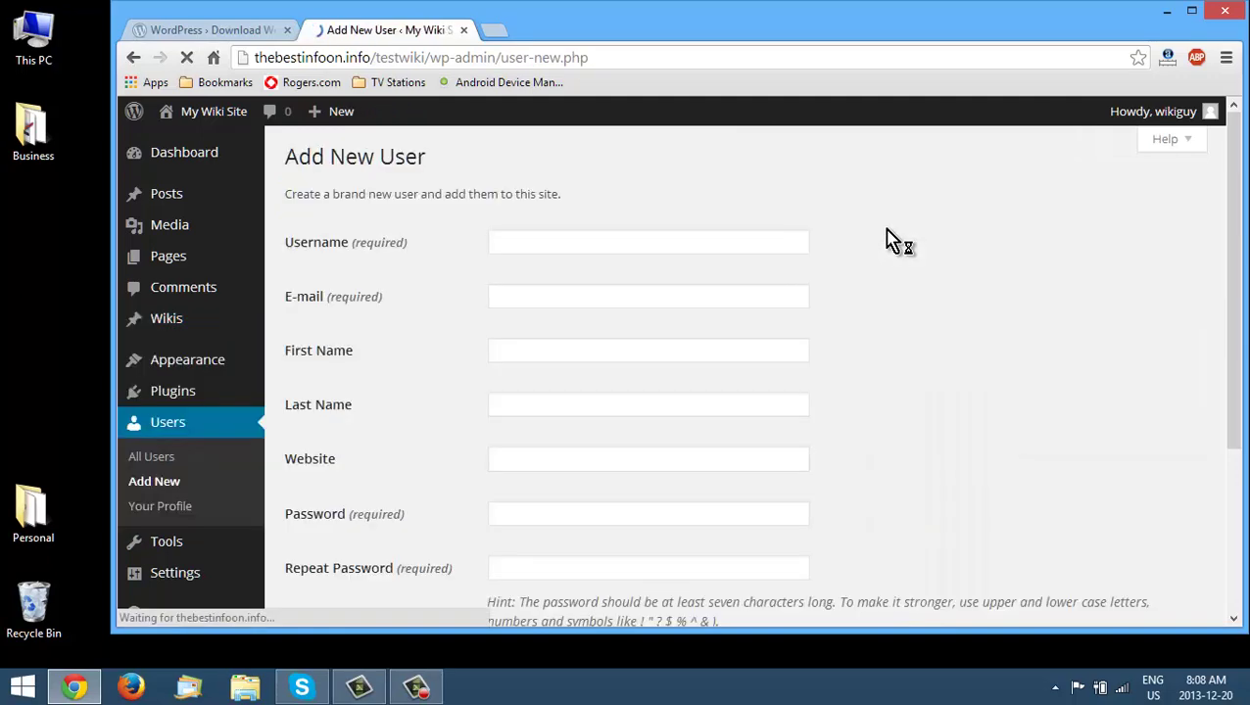
# - Enter the username user2 and an e-mail address, clearing the autofilled first and last names
pyautogui.scroll(-1, 411, 329)
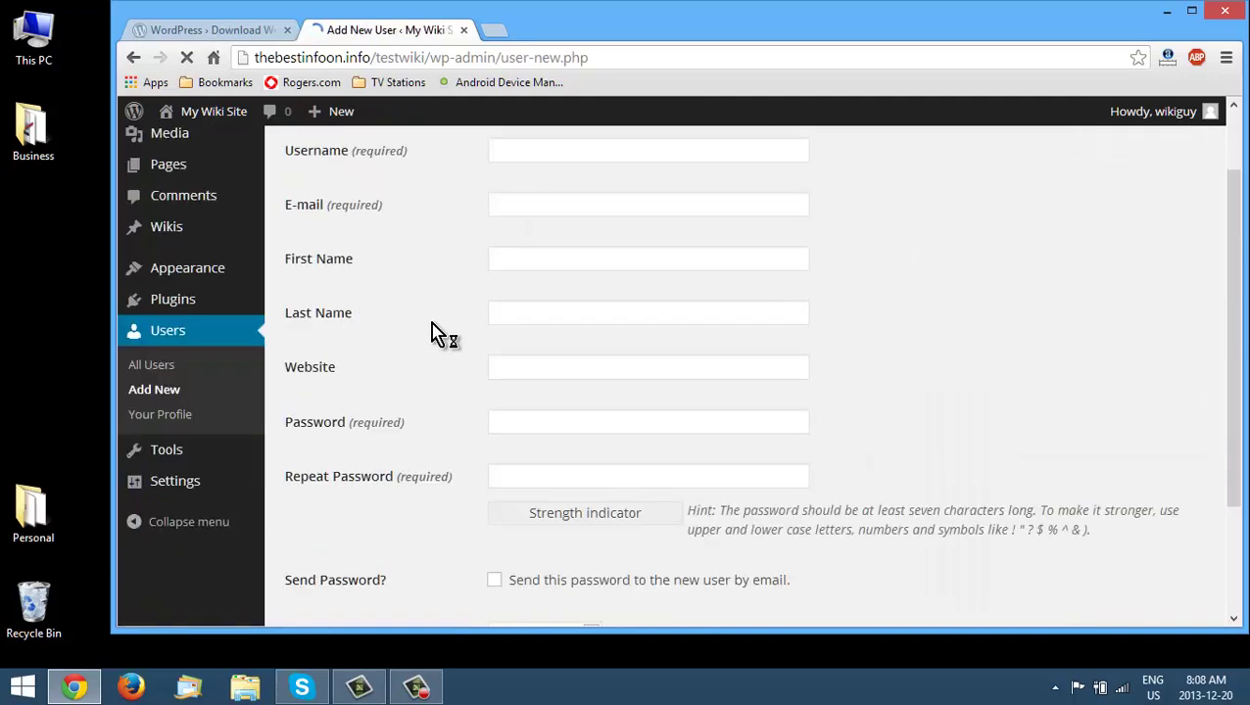
pyautogui.scroll(-1, 432, 324)
pyautogui.scroll(-1, 434, 330)
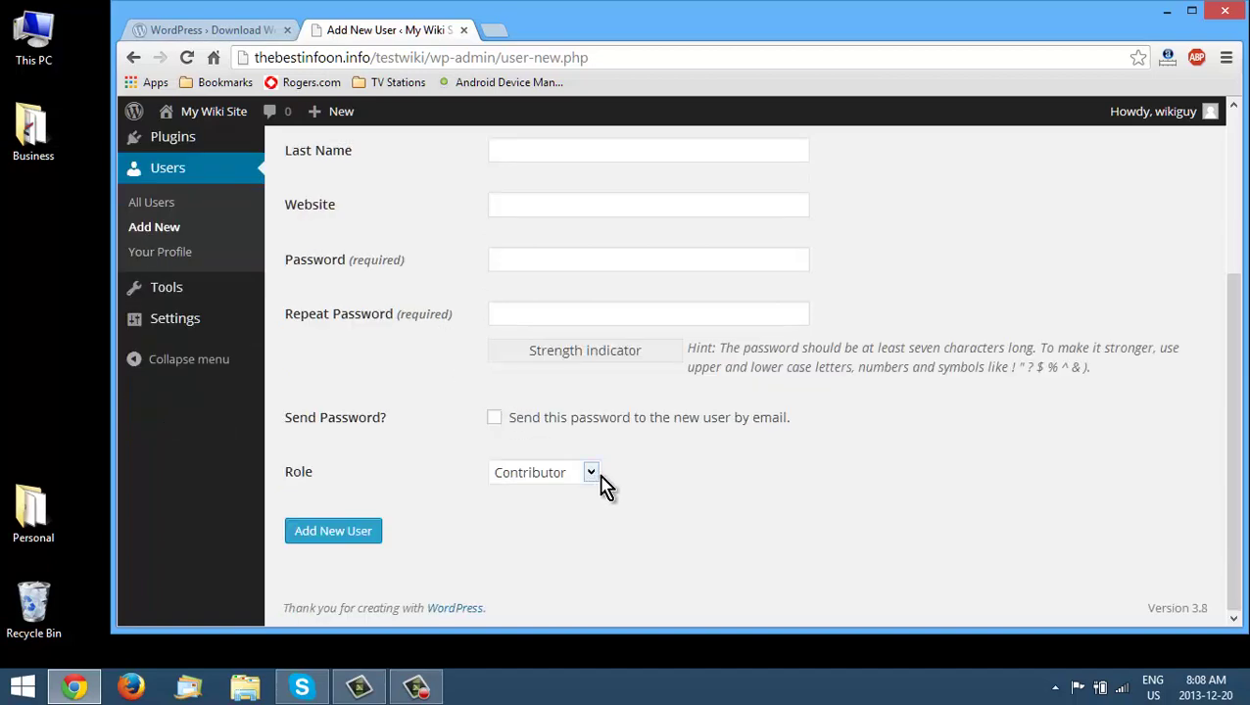
pyautogui.scroll(3, 762, 459)
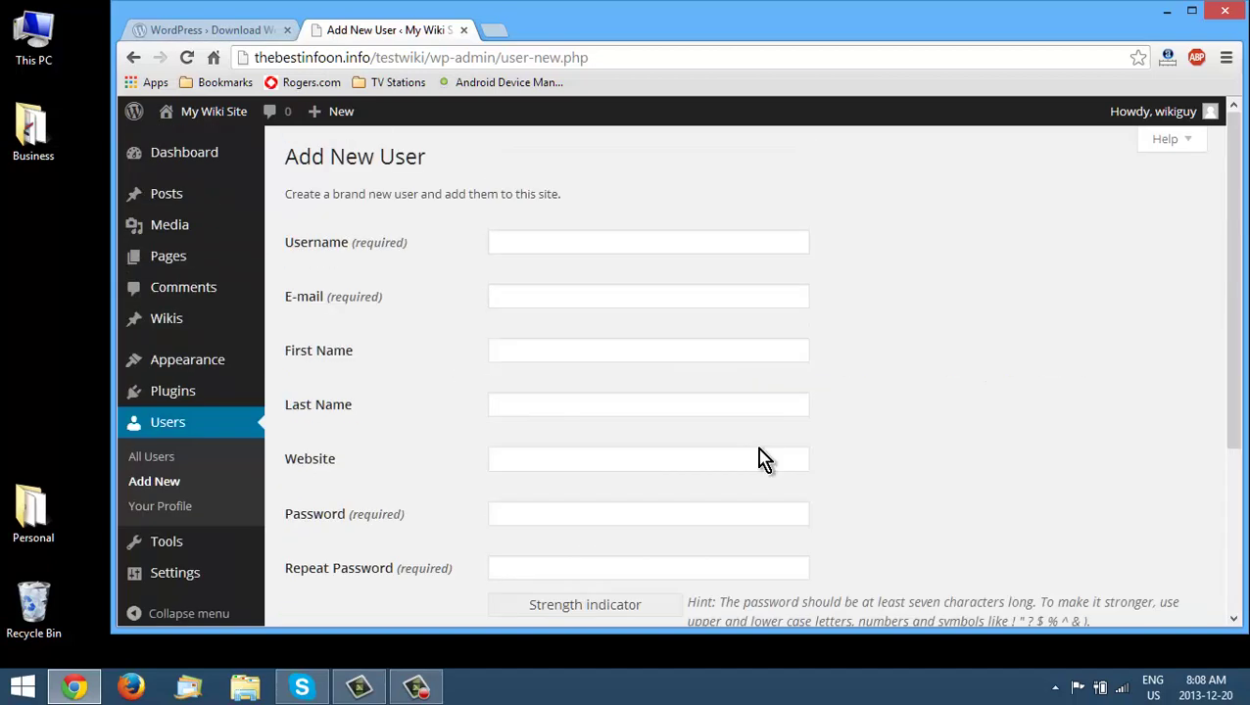
pyautogui.click(557, 245)
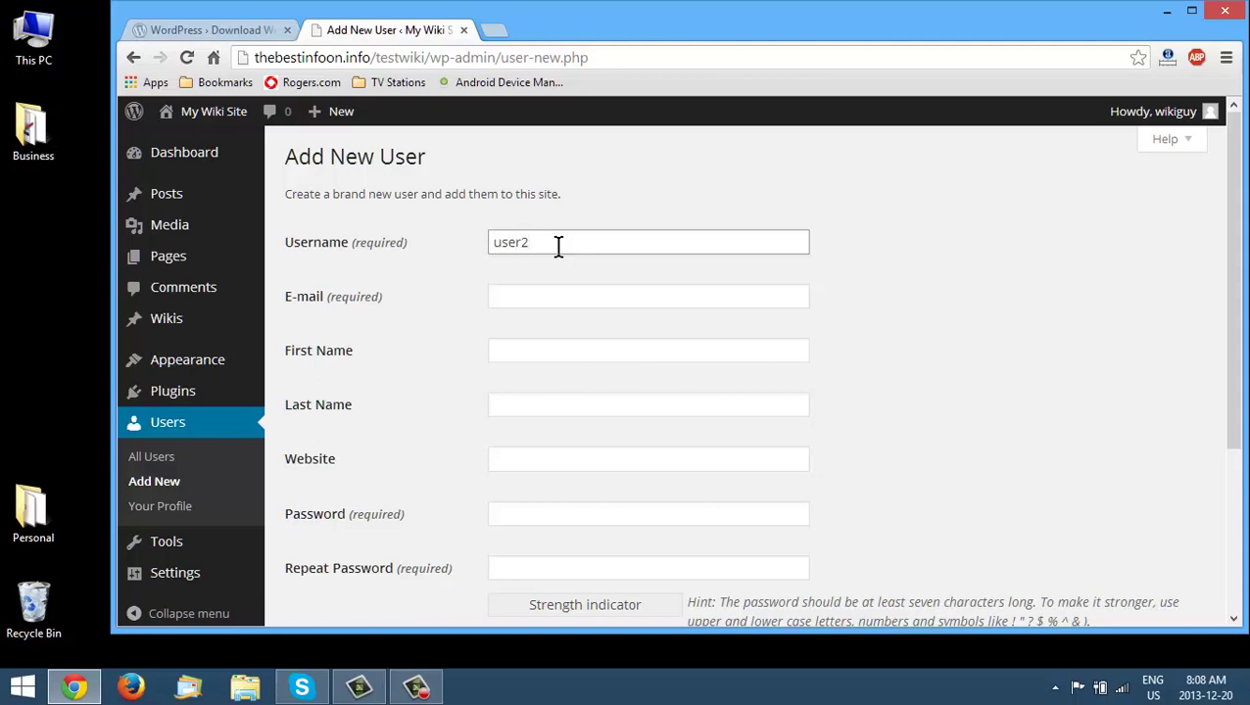
pyautogui.press('Tab')
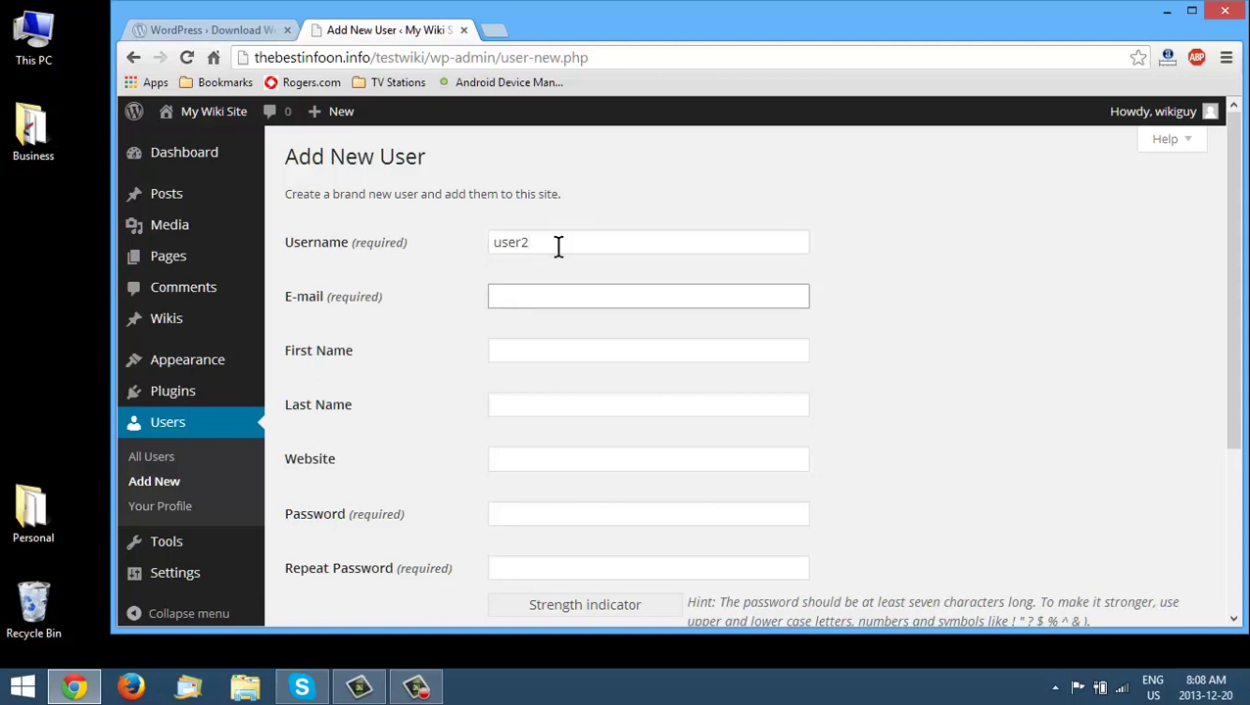
pyautogui.write('c')
pyautogui.press('Down')
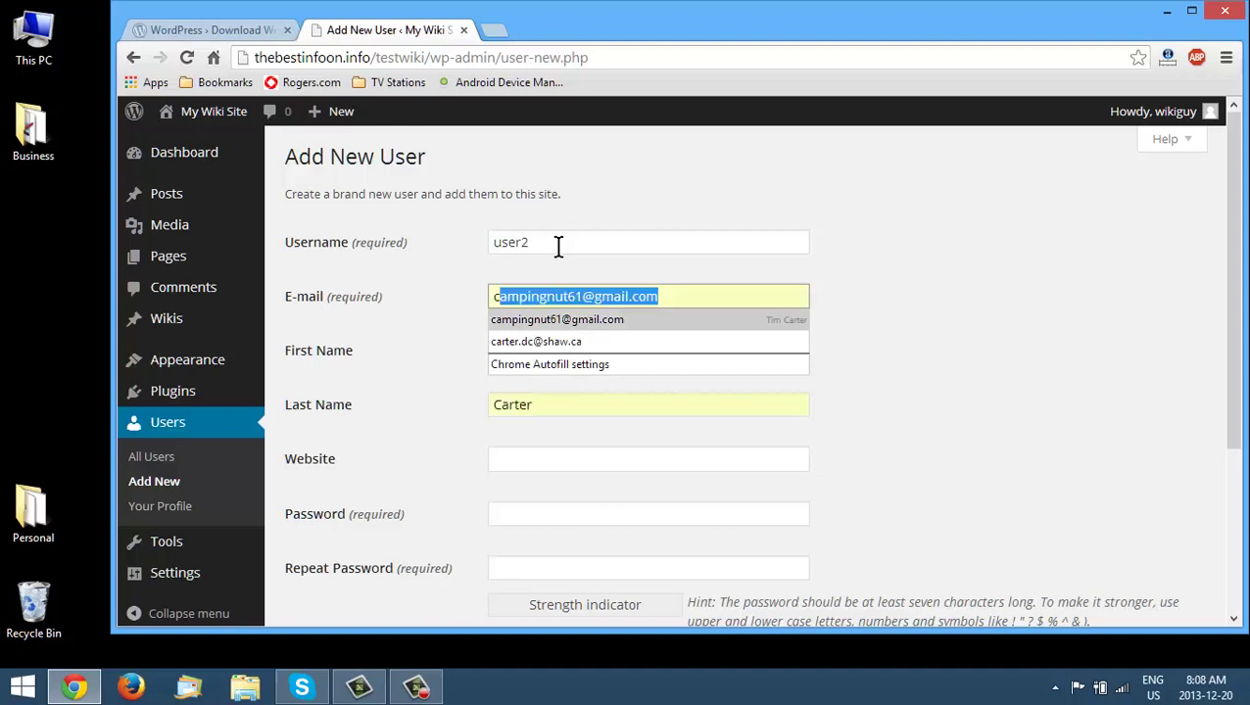
pyautogui.press('Return')
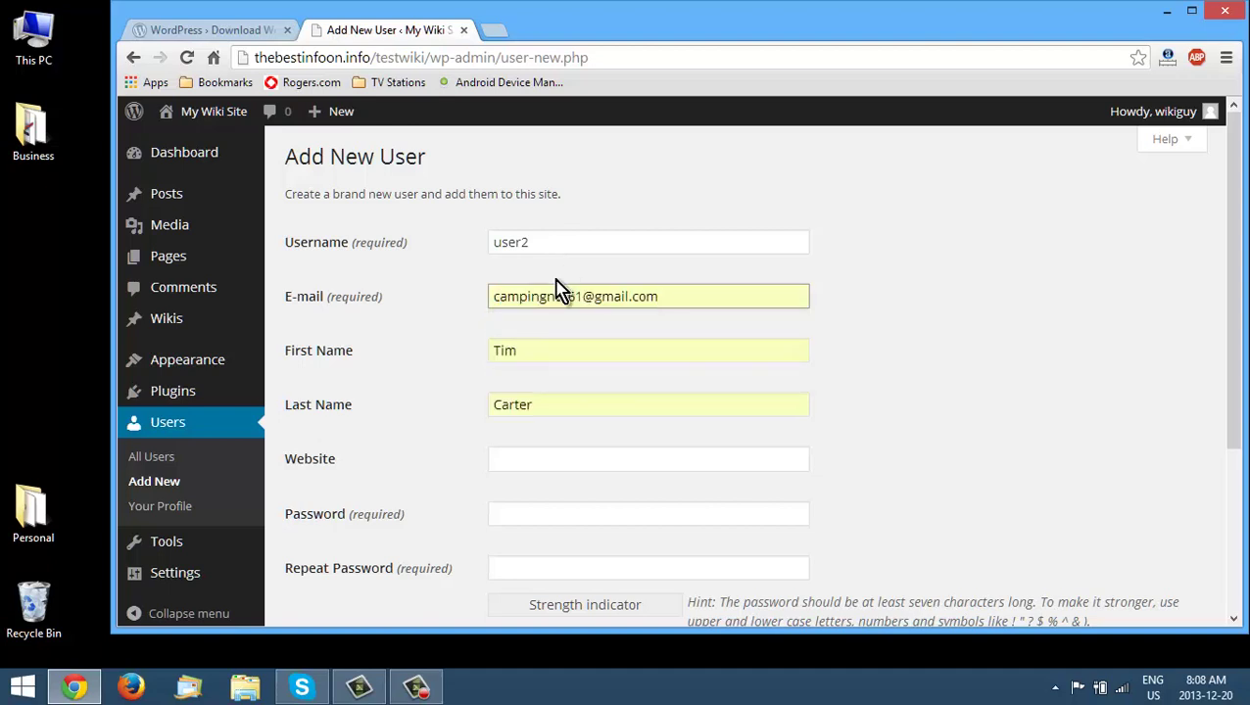
pyautogui.press('Tab')
pyautogui.press('BackSpace')
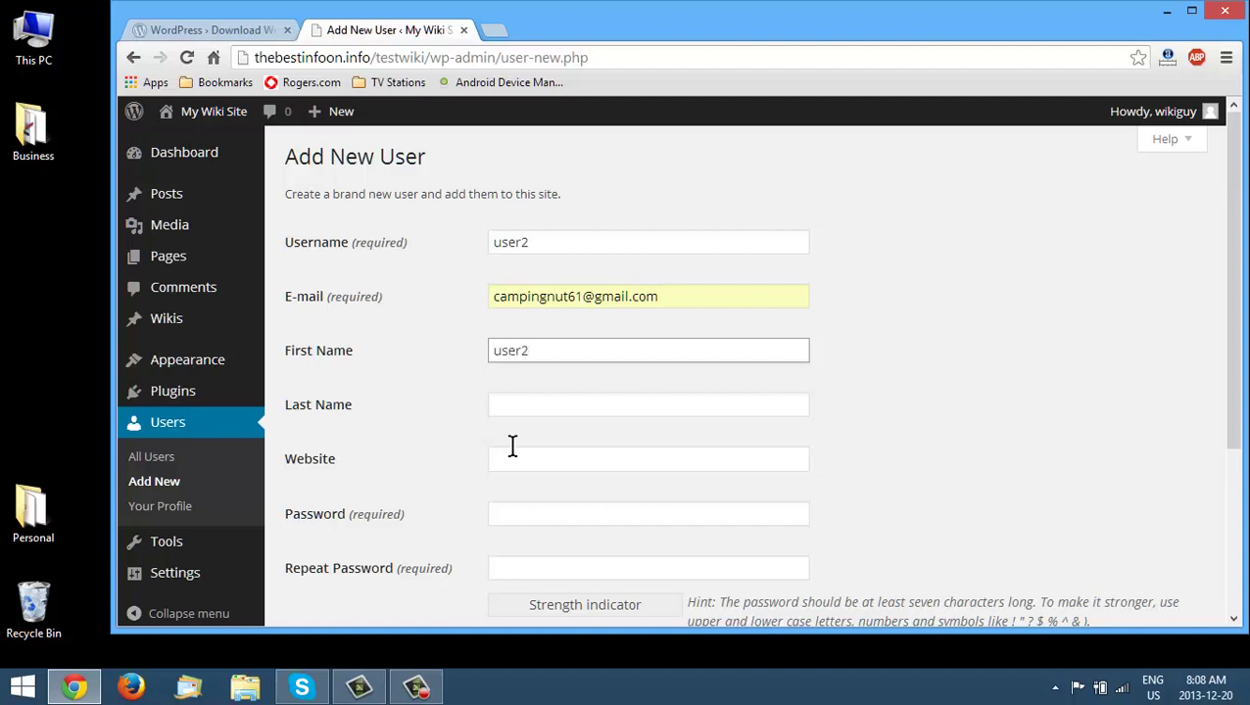
# - Enter the account password twice and create user2 with the Contributor role
pyautogui.click(540, 517)
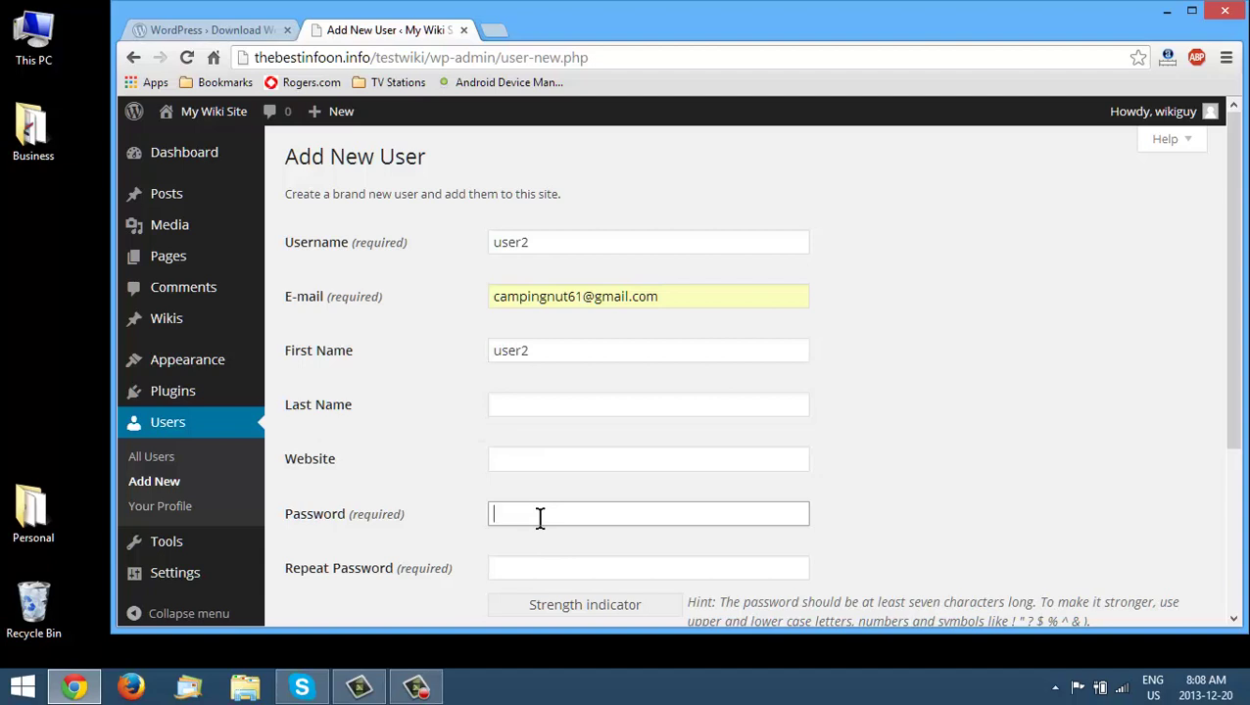
pyautogui.write('user2')
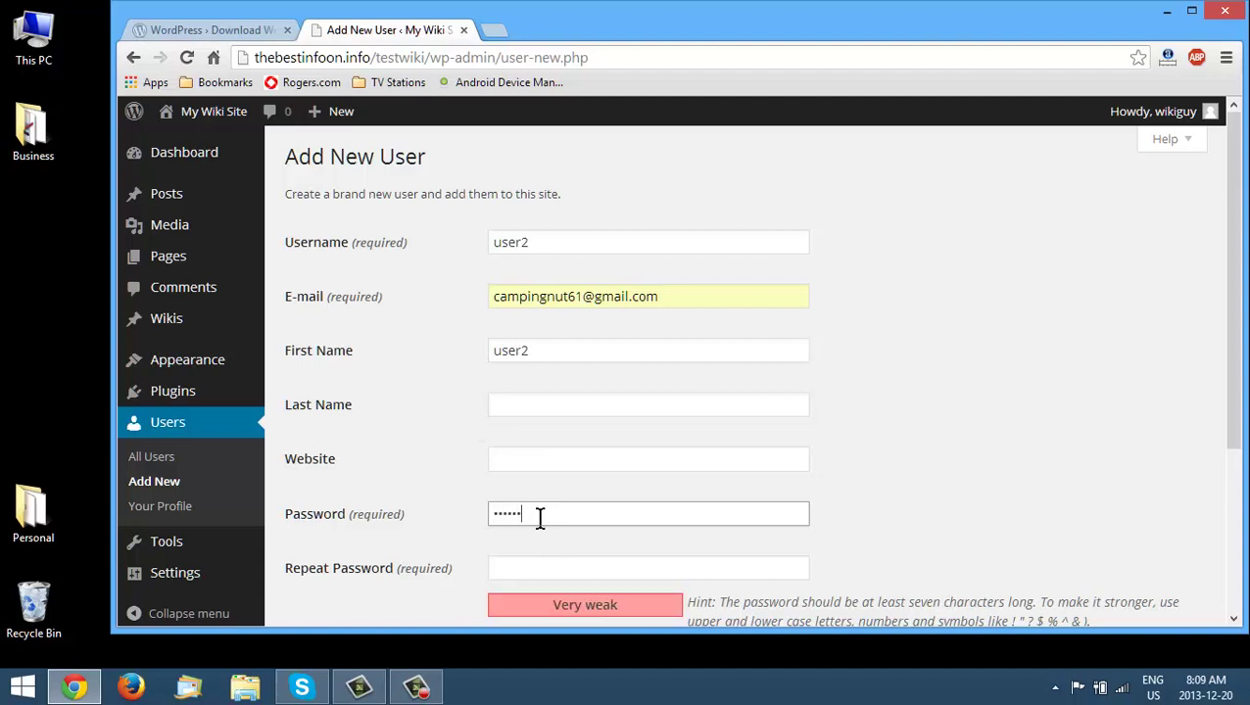
pyautogui.press('Tab')
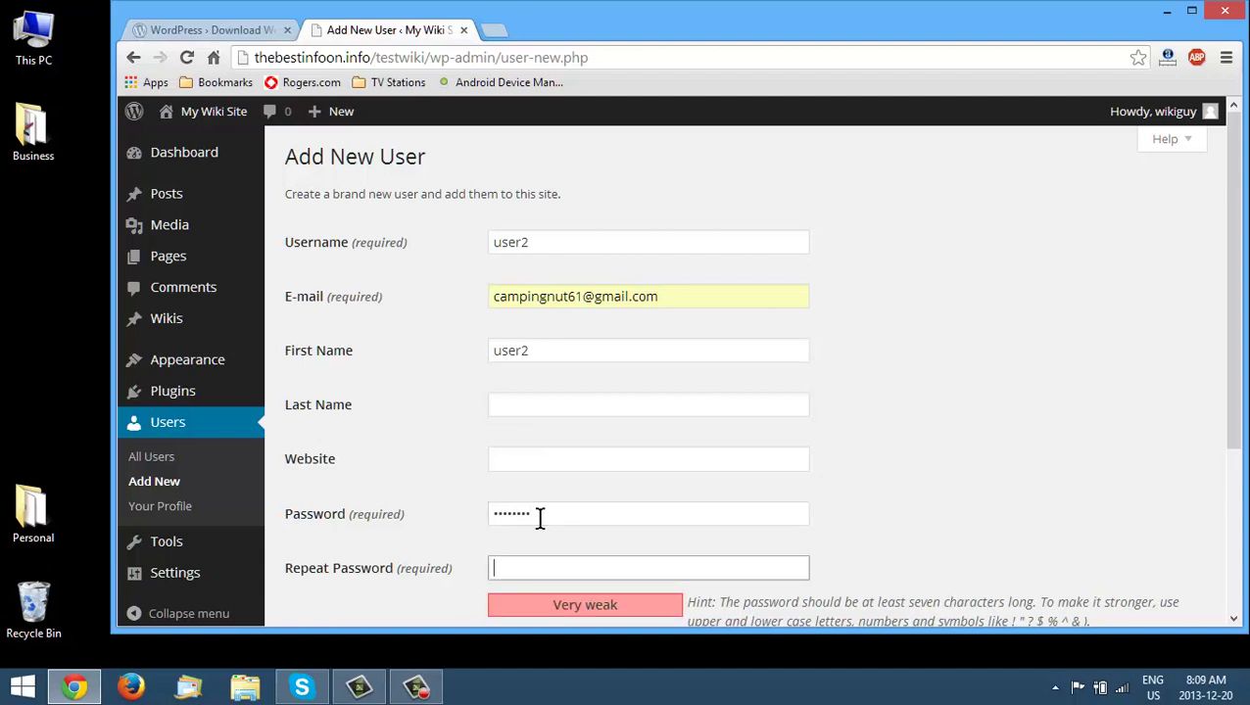
pyautogui.write('user22')
pyautogui.scroll(-3, 547, 535)
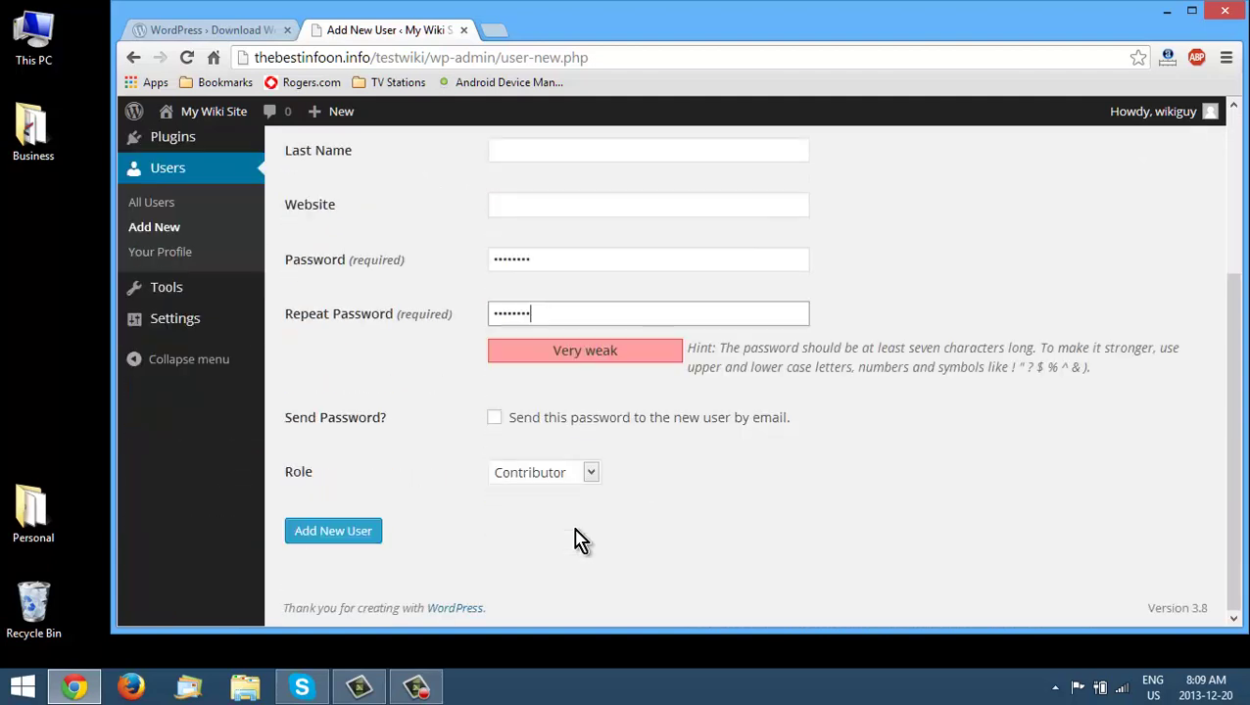
pyautogui.click(349, 537)
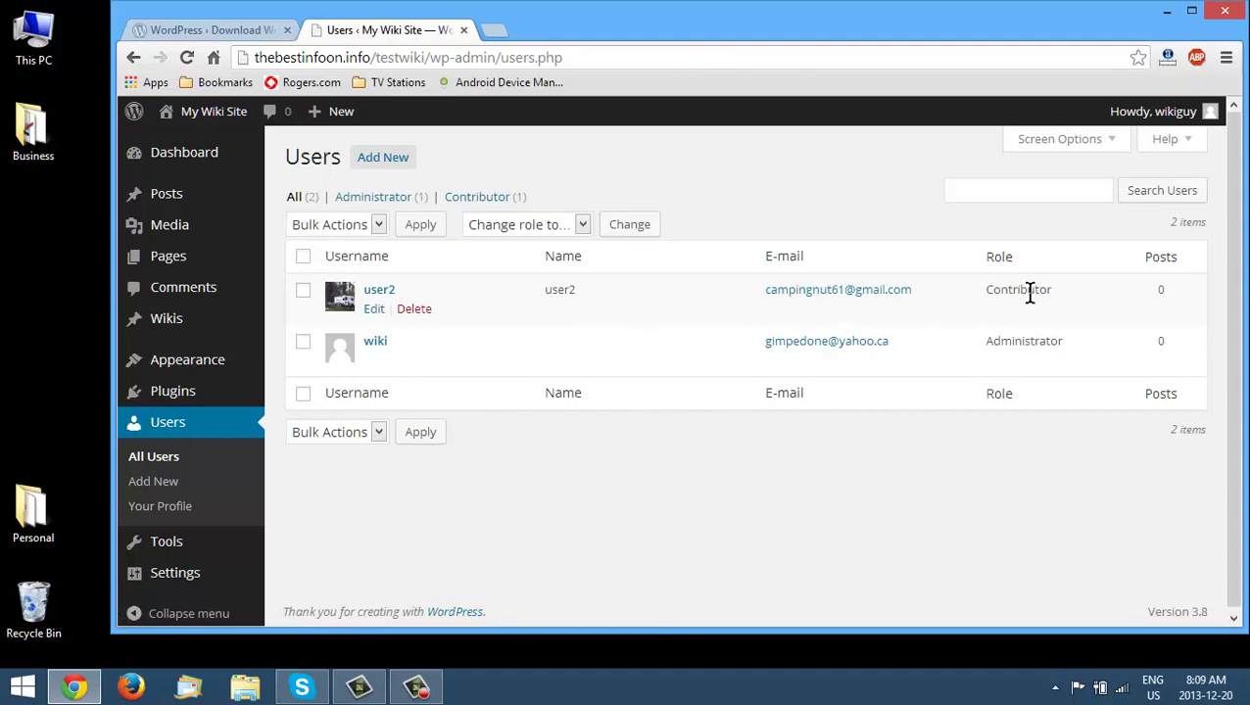
# - Log out of the wikiguy account and log in with user2's username and password
pyautogui.moveTo(1145, 117)
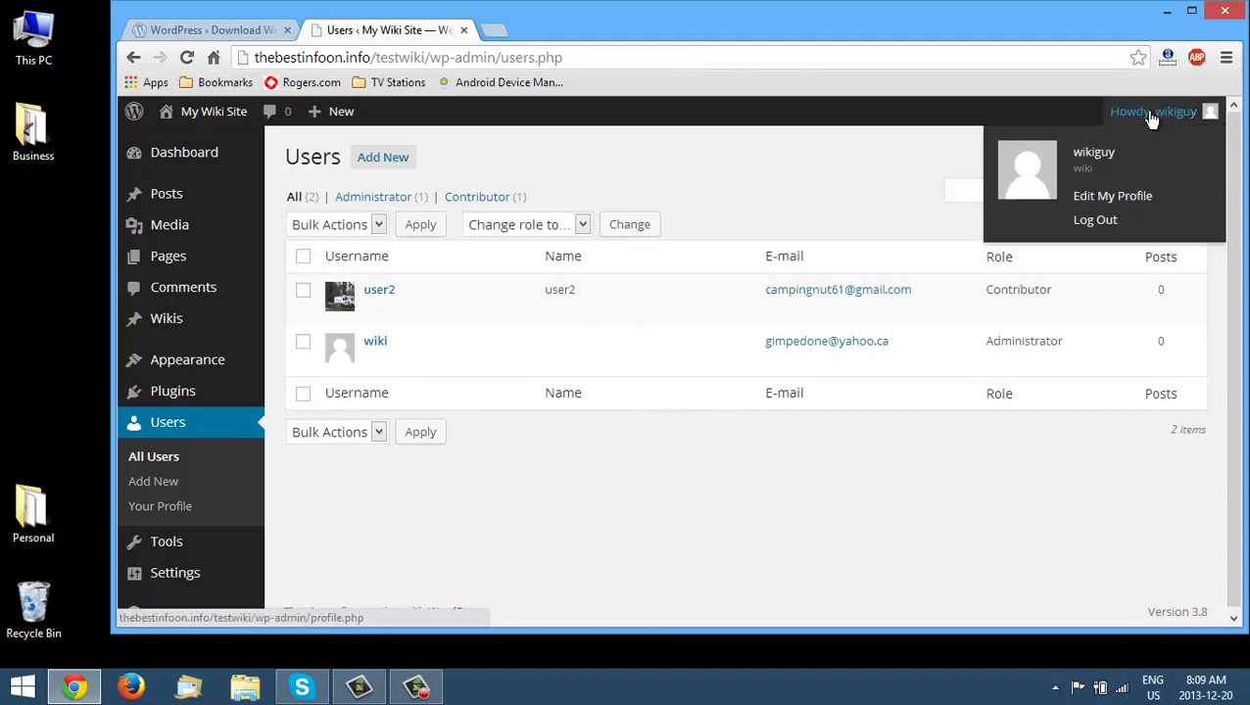
pyautogui.click(1099, 219)
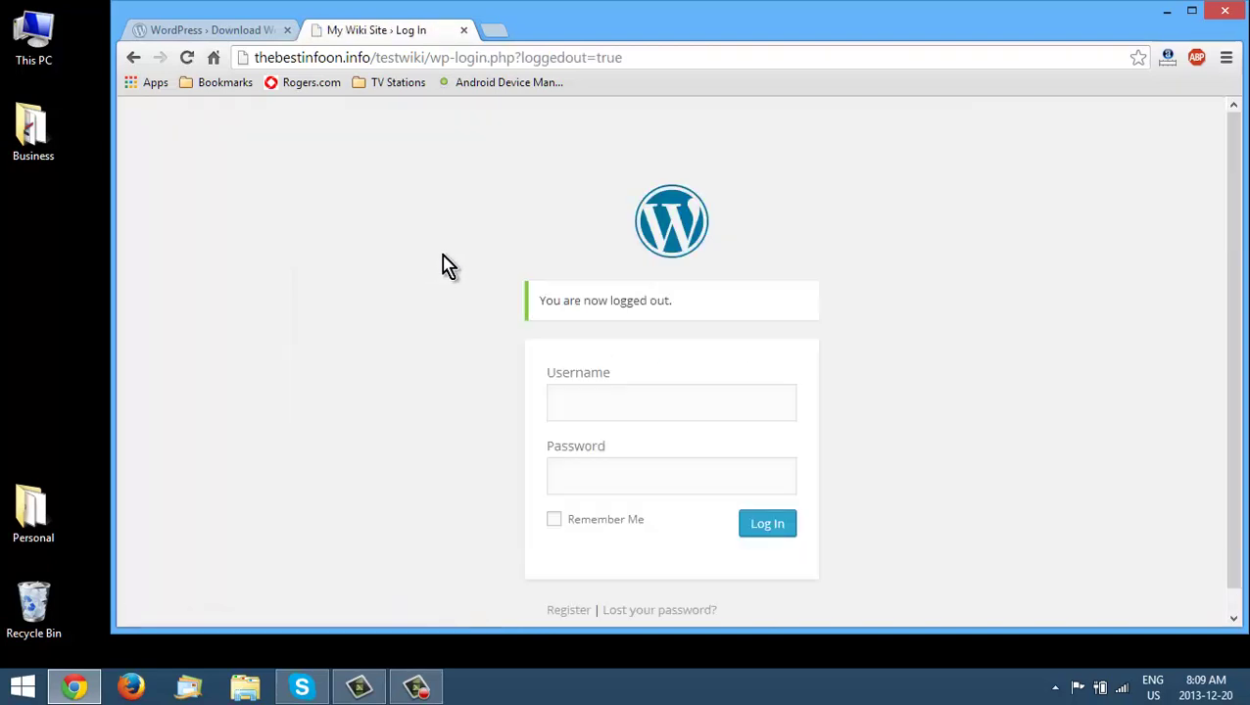
pyautogui.click(618, 399)
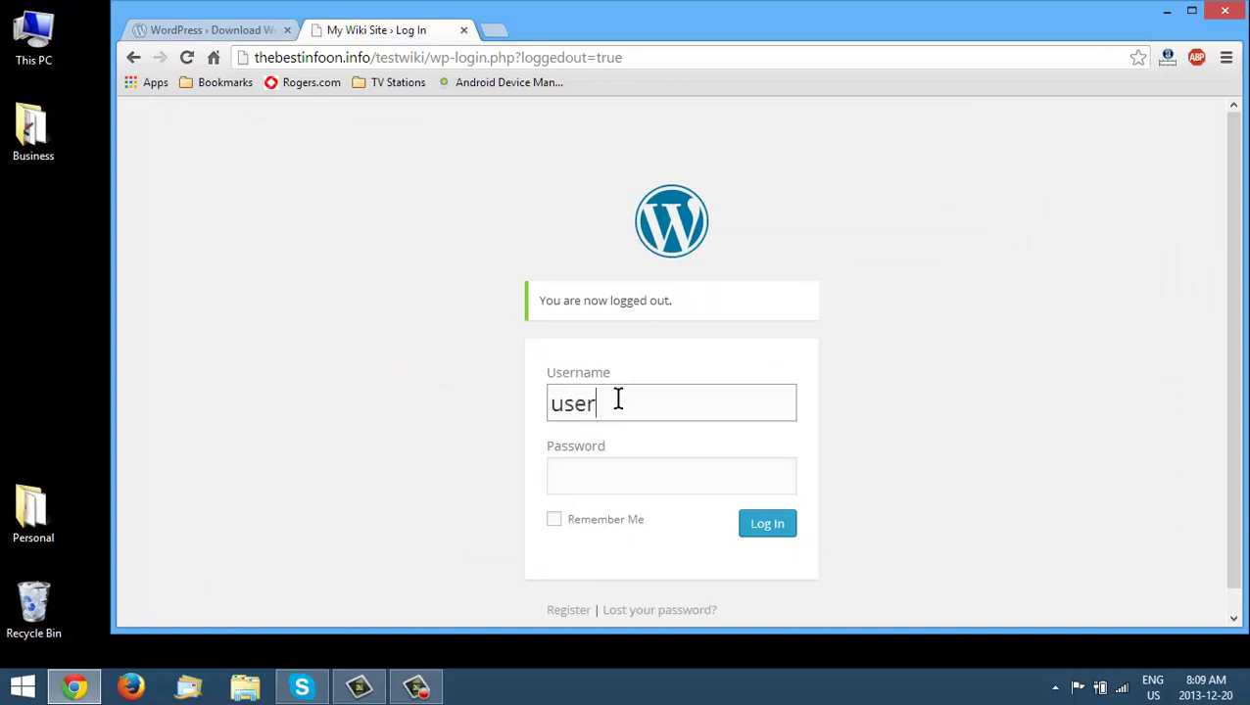
pyautogui.press('Tab')
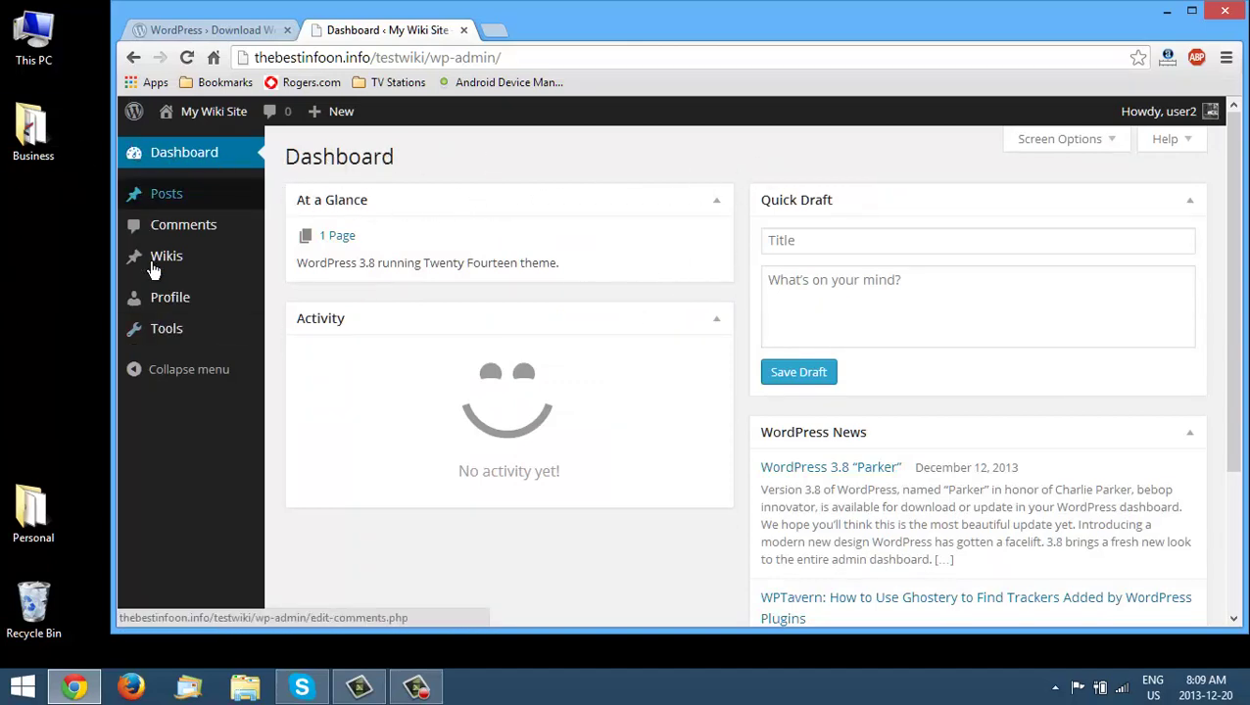
# - Start a new wiki titled 'Coolie Recipes' with the body text 'My cookie recipes'
pyautogui.moveTo(241, 258)
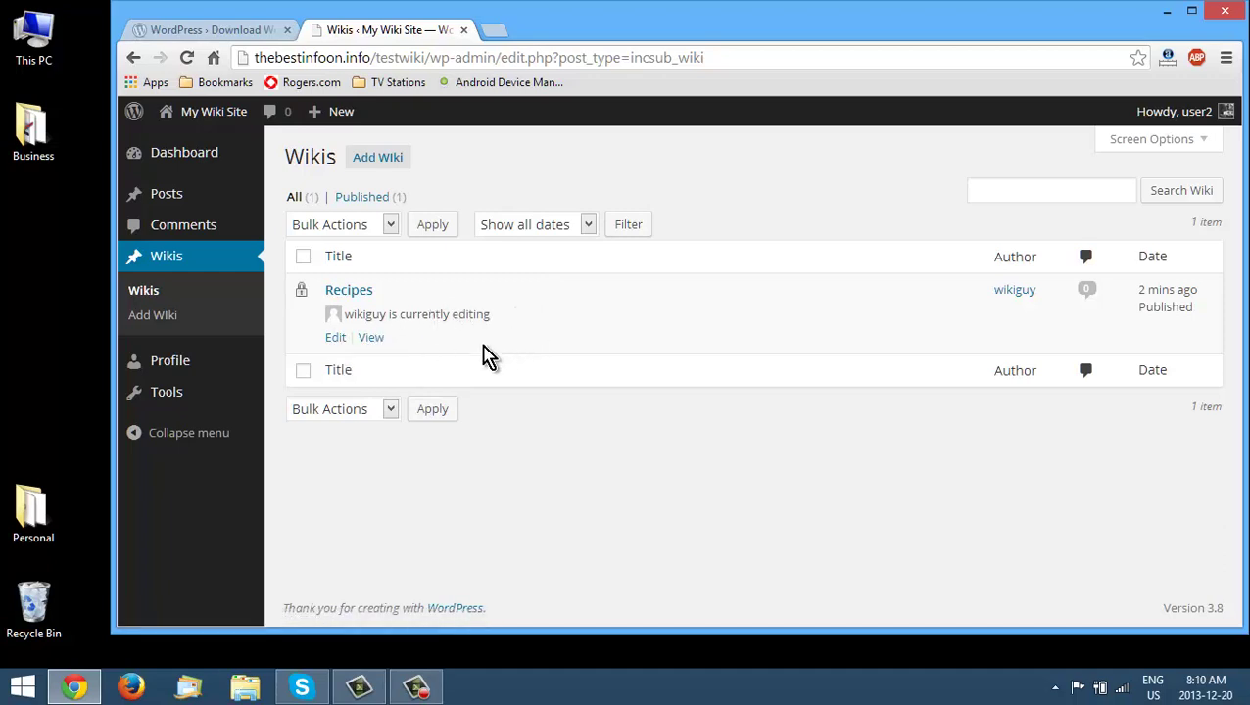
pyautogui.click(158, 319)
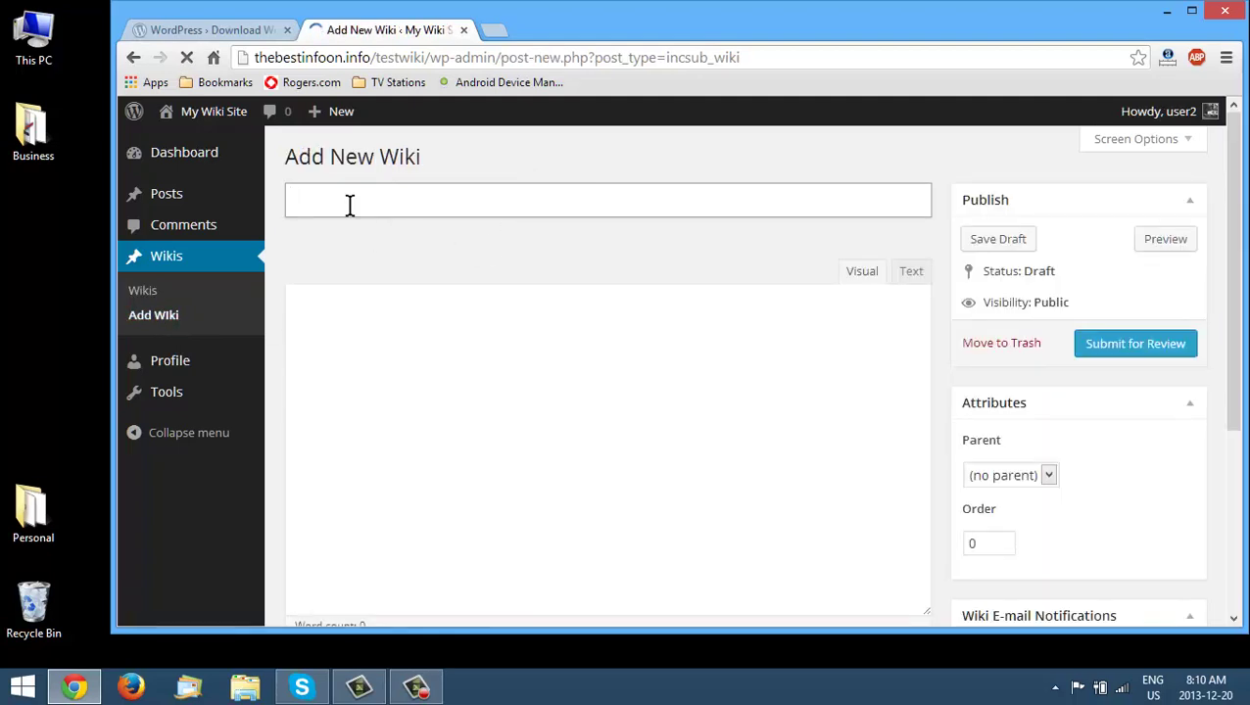
pyautogui.write('Coolie Recipes')
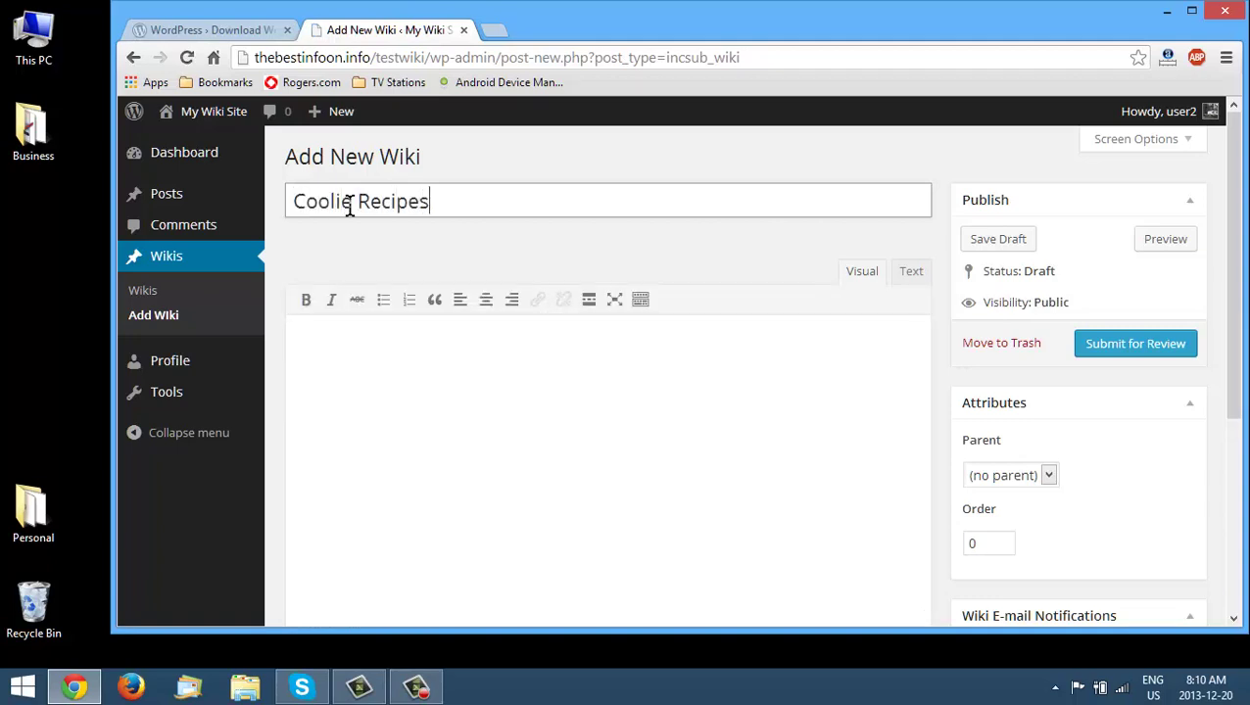
pyautogui.press('Tab')
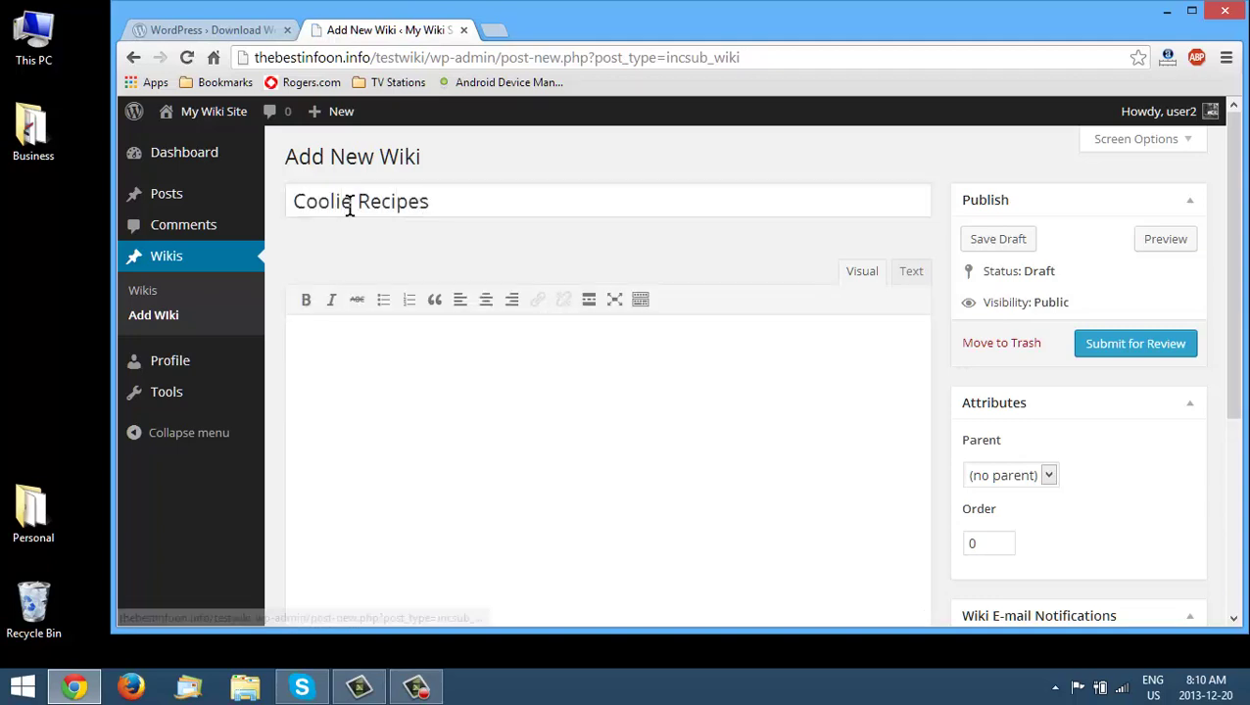
pyautogui.click(356, 349)
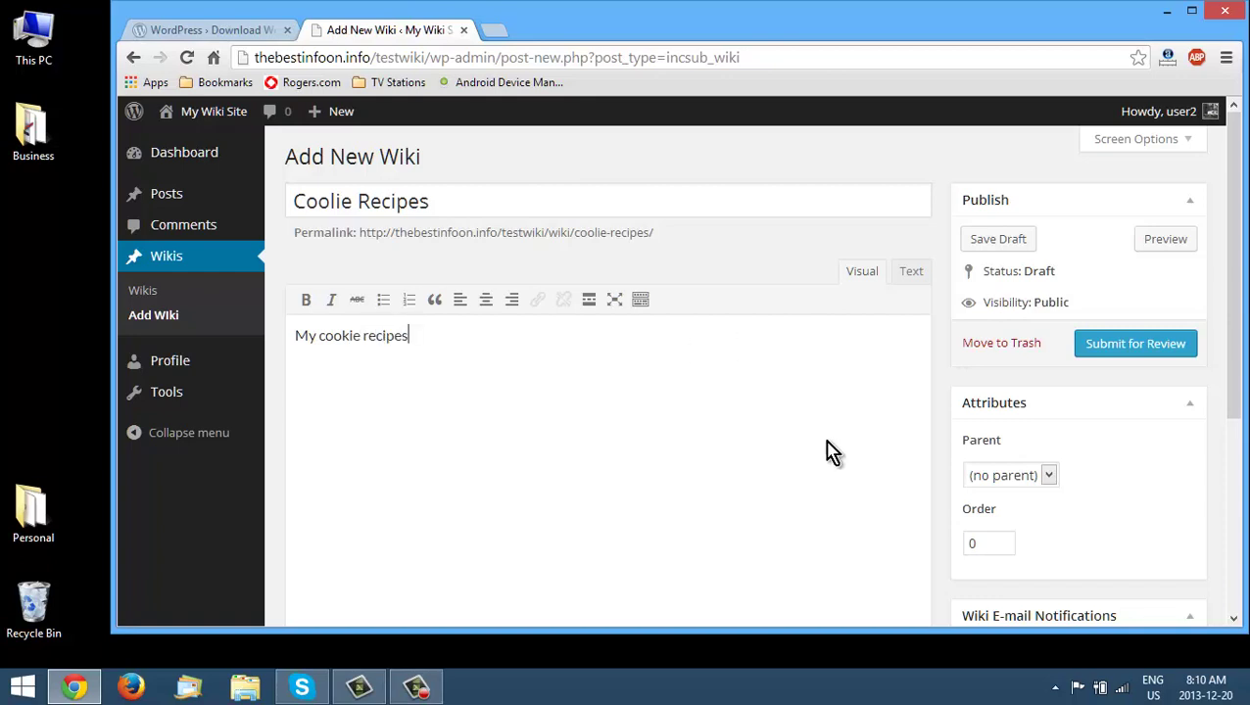
# - Set the parent wiki to Recipes and submit it for review
pyautogui.scroll(-1, 1068, 461)
pyautogui.click(1048, 384)
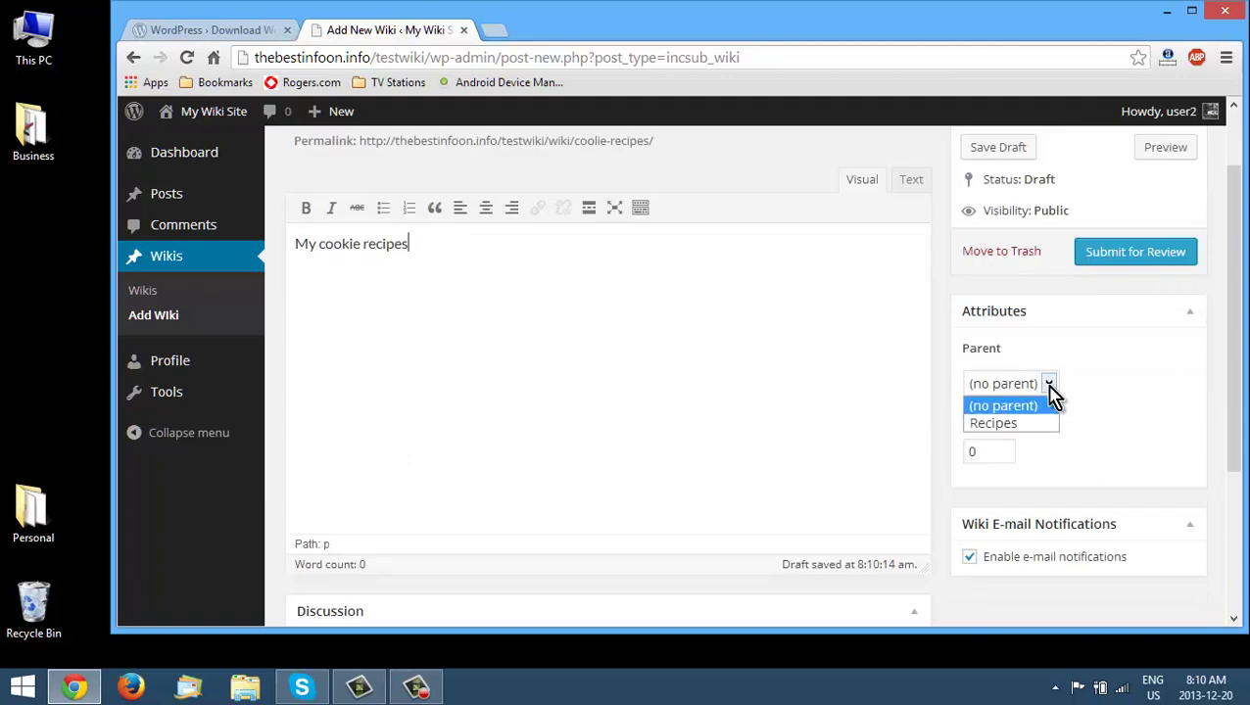
pyautogui.click(1036, 422)
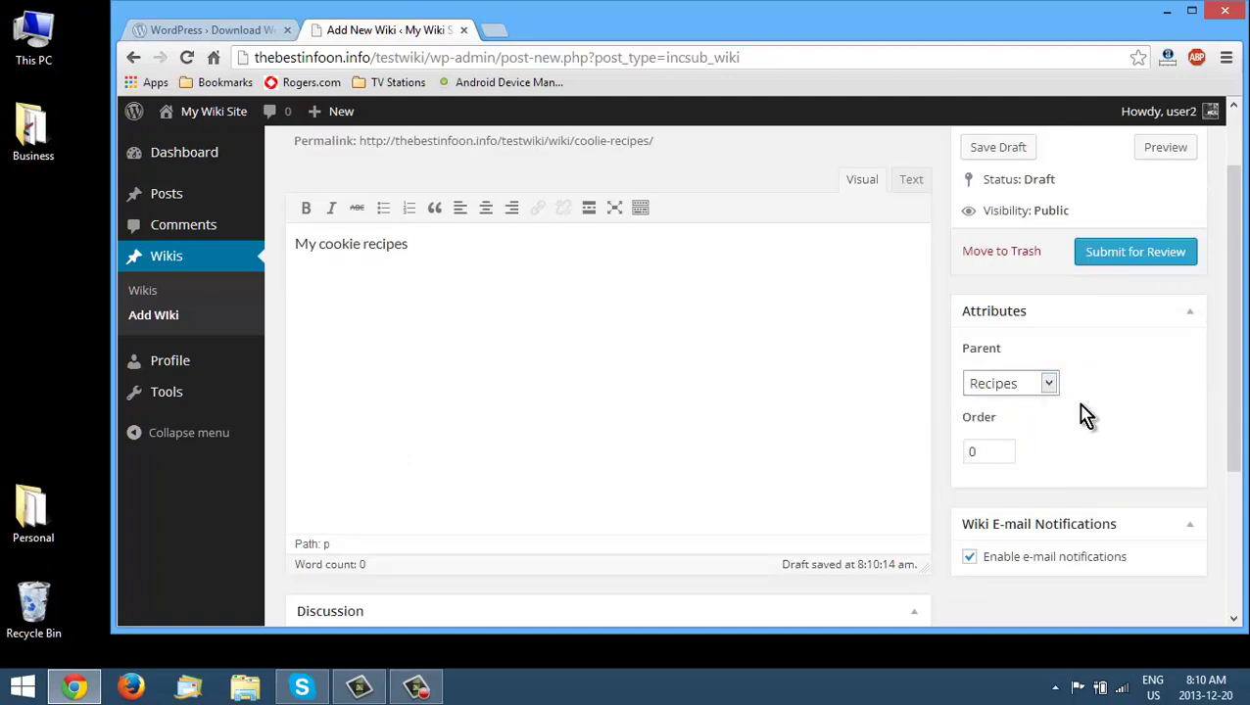
pyautogui.click(1101, 380)
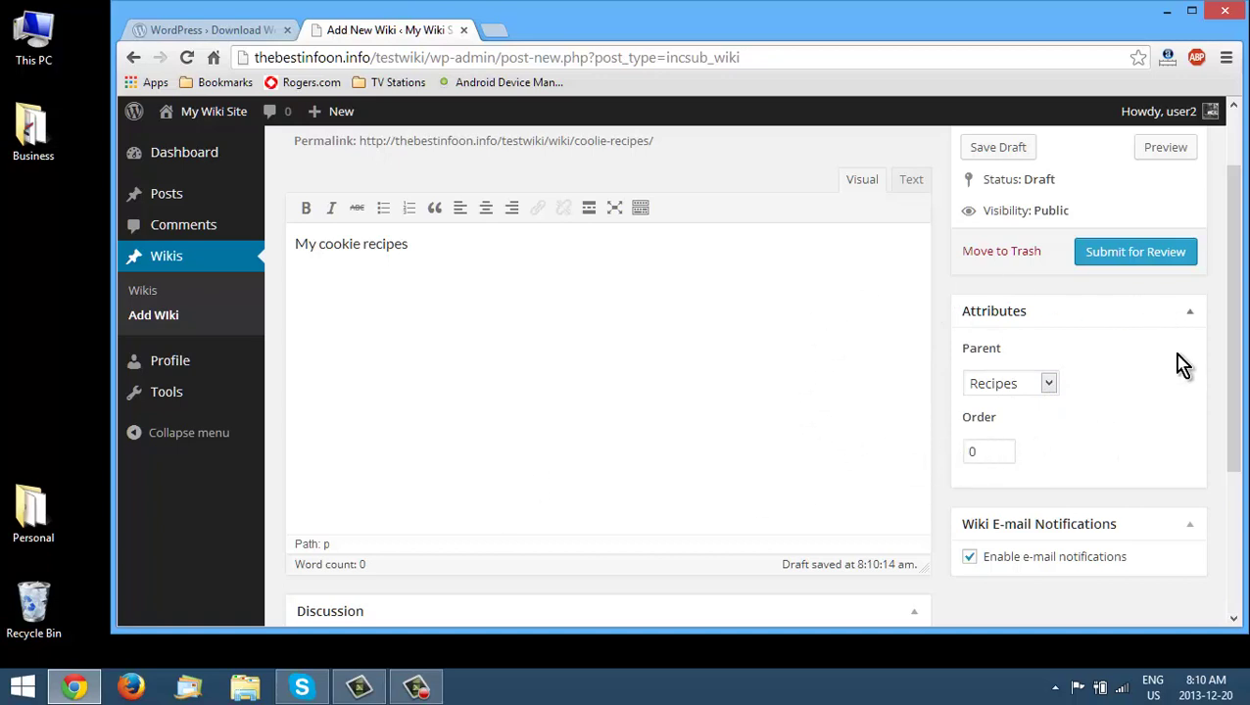
pyautogui.scroll(1, 1184, 397)
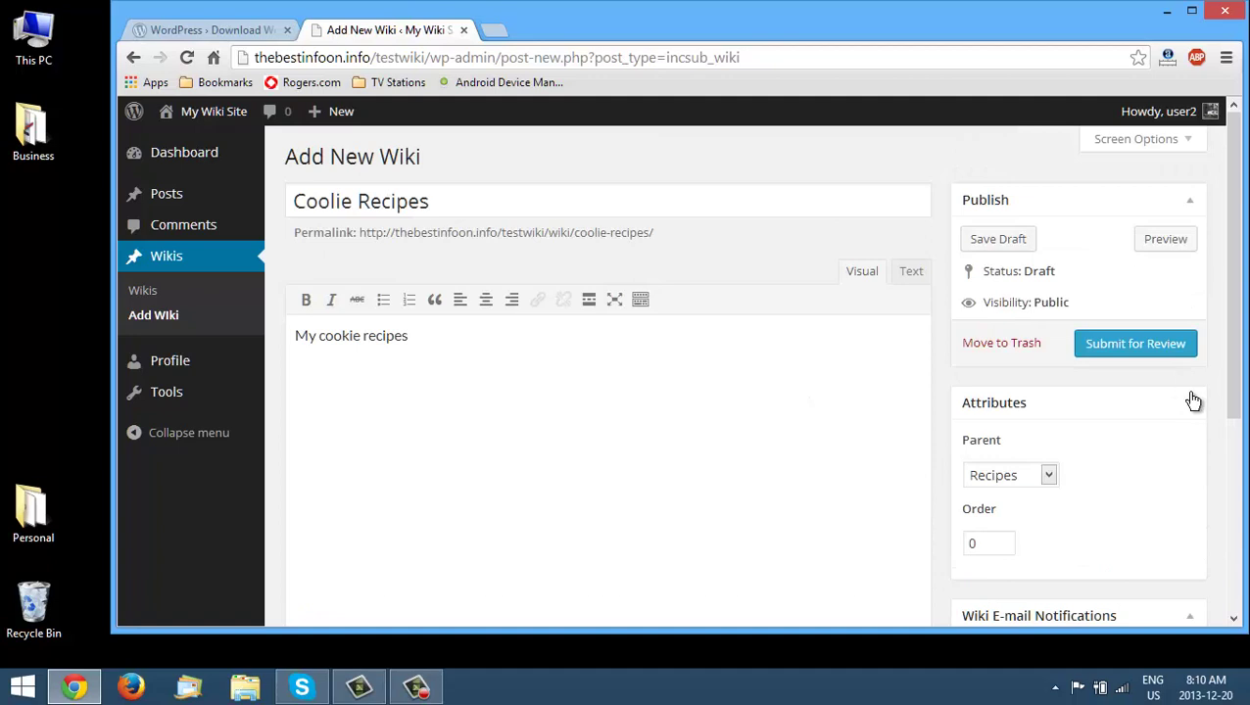
pyautogui.click(1116, 348)
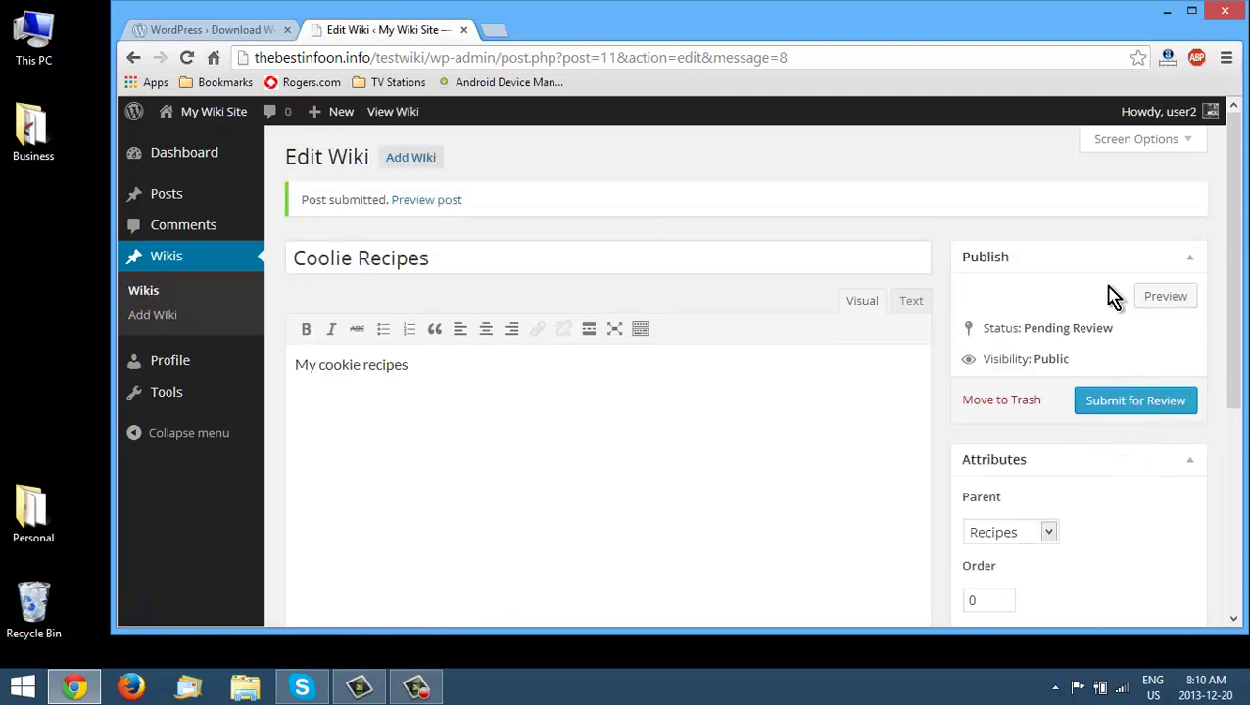
# - Fix the title typo 'Coolie' to 'Cookie Recipes' and resubmit the wiki for review
pyautogui.click(337, 257)
pyautogui.press('Delete')
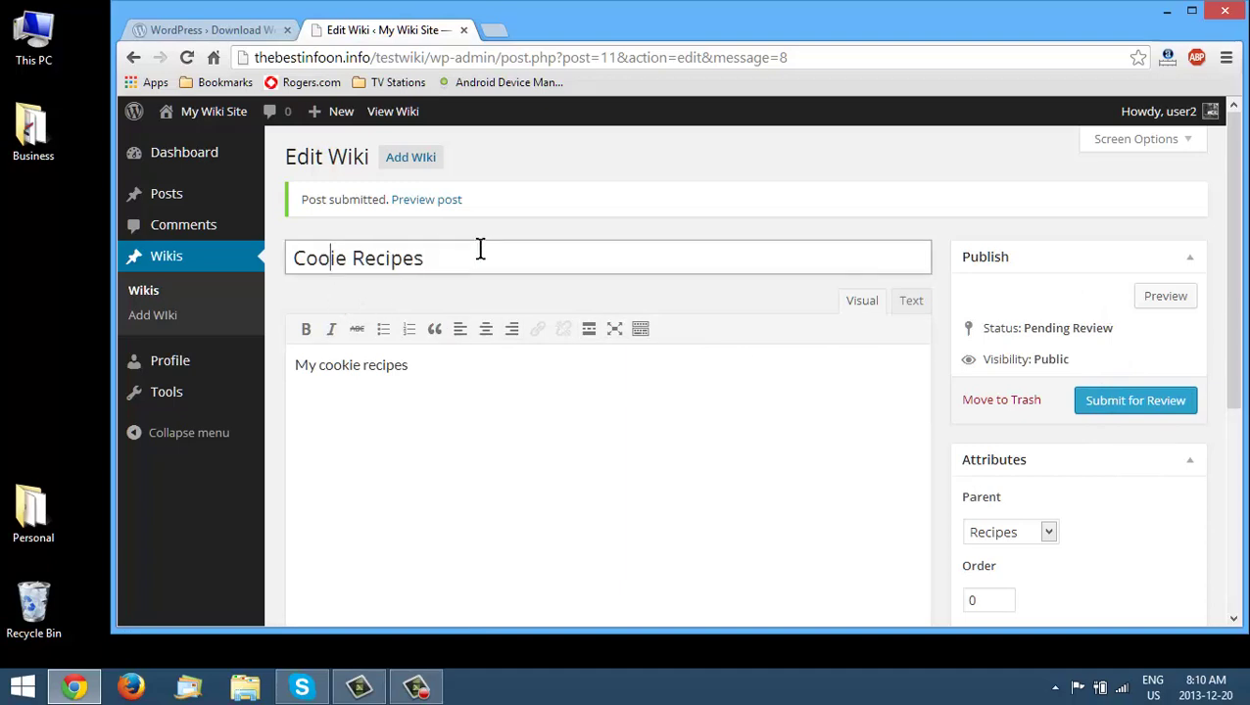
pyautogui.write('k')
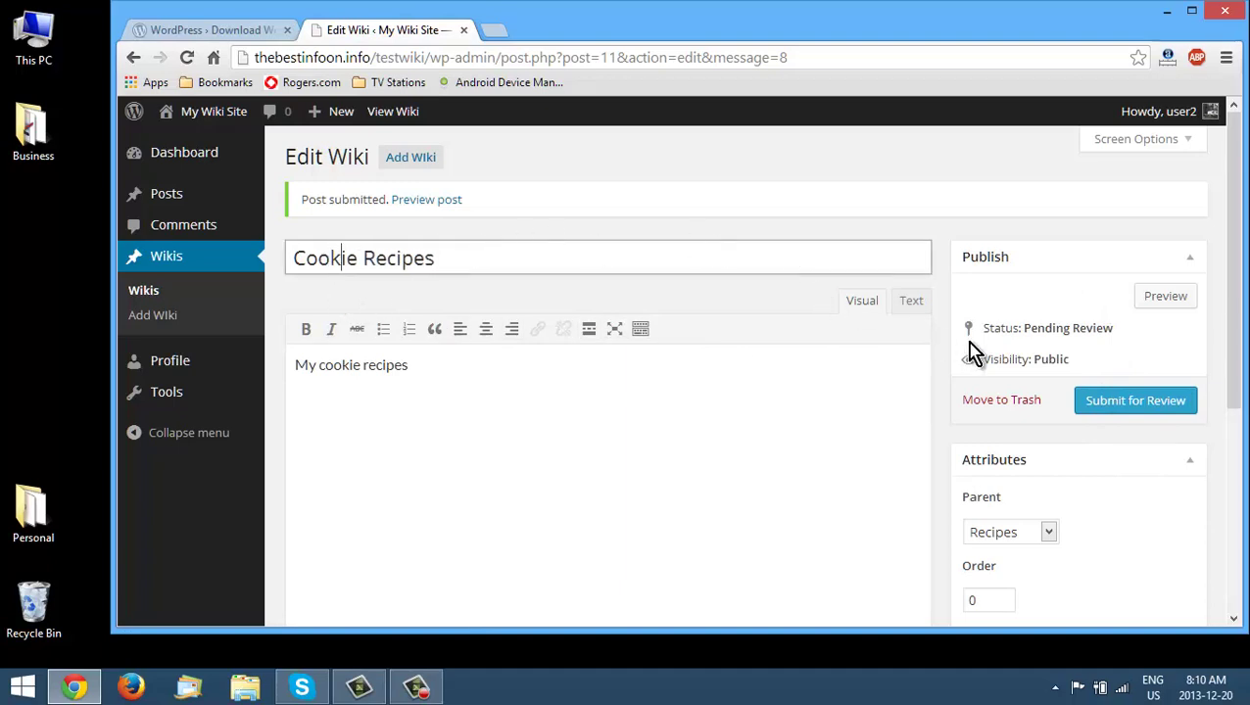
pyautogui.click(1121, 404)
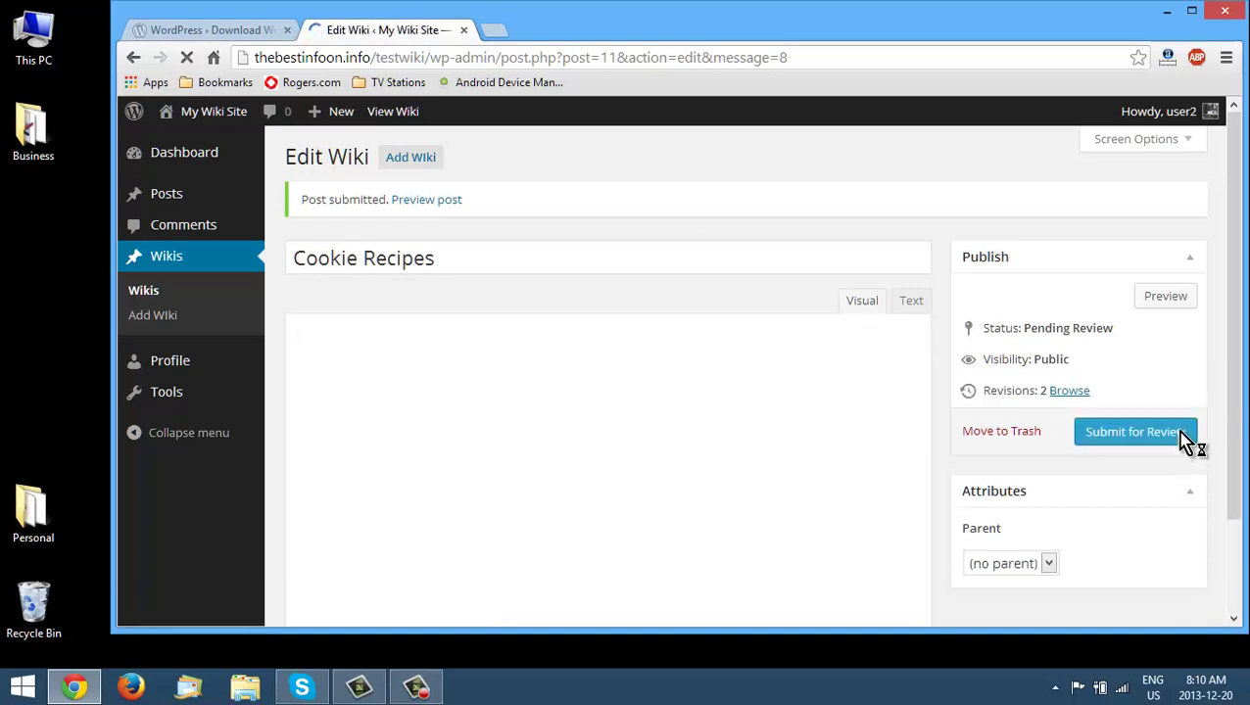
pyautogui.moveTo(1144, 119)
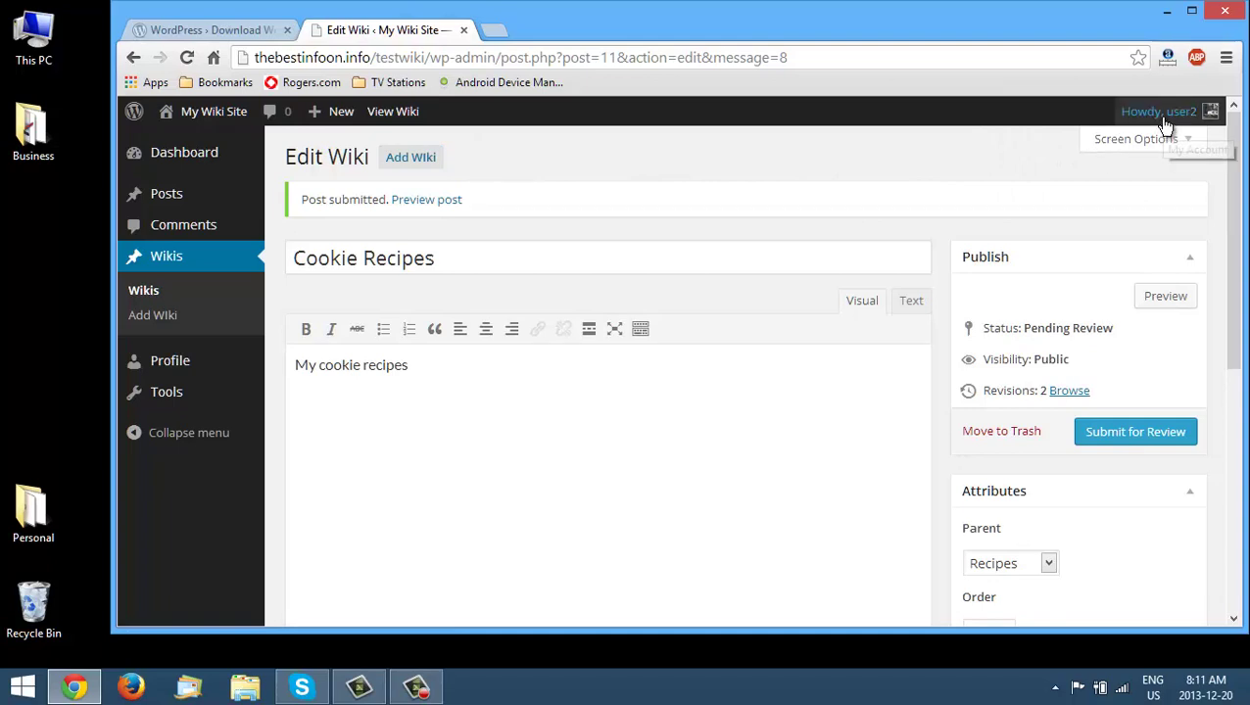
# - Log out of user2 and view the public Recipes wiki page listing Cookie Recipes
pyautogui.click(1104, 206)
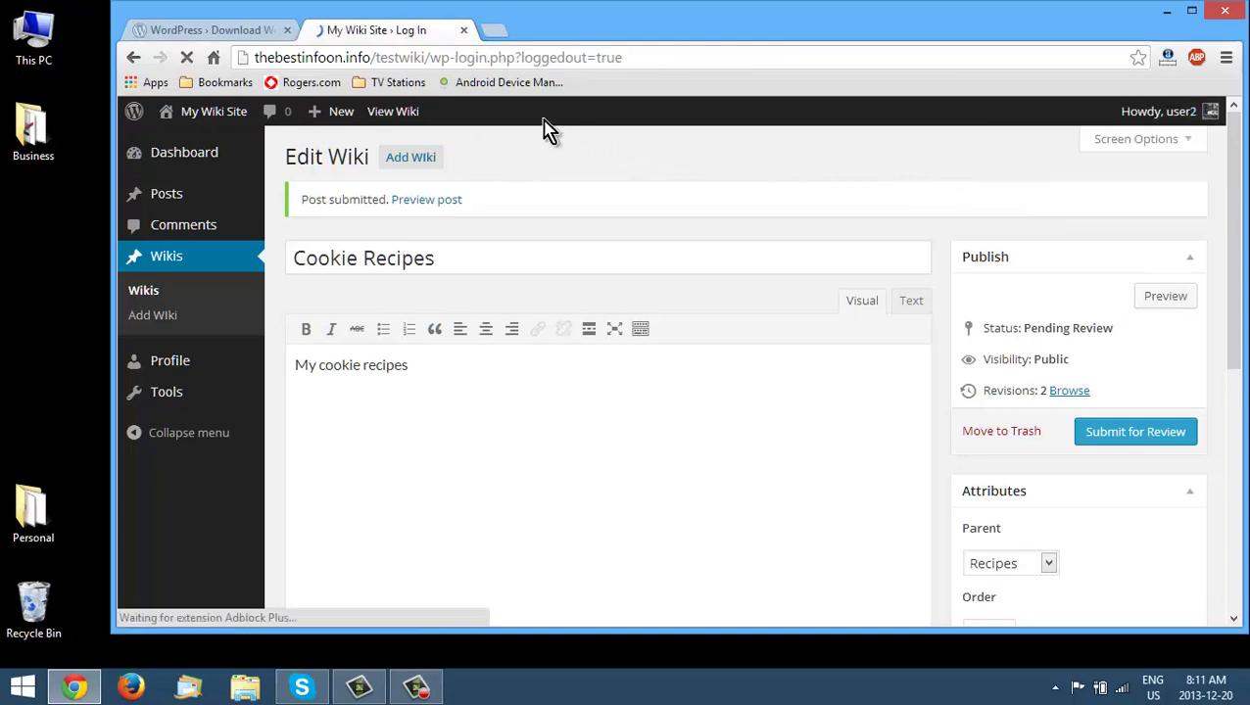
pyautogui.scroll(-1, 519, 568)
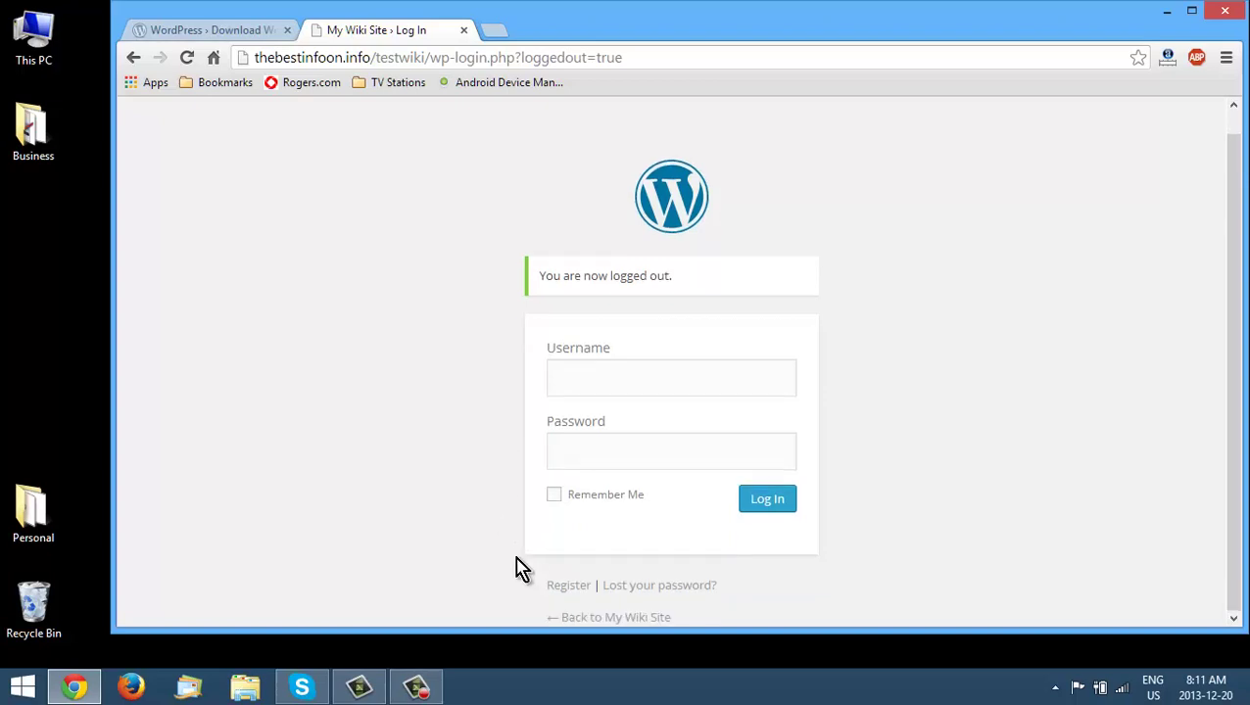
pyautogui.click(591, 619)
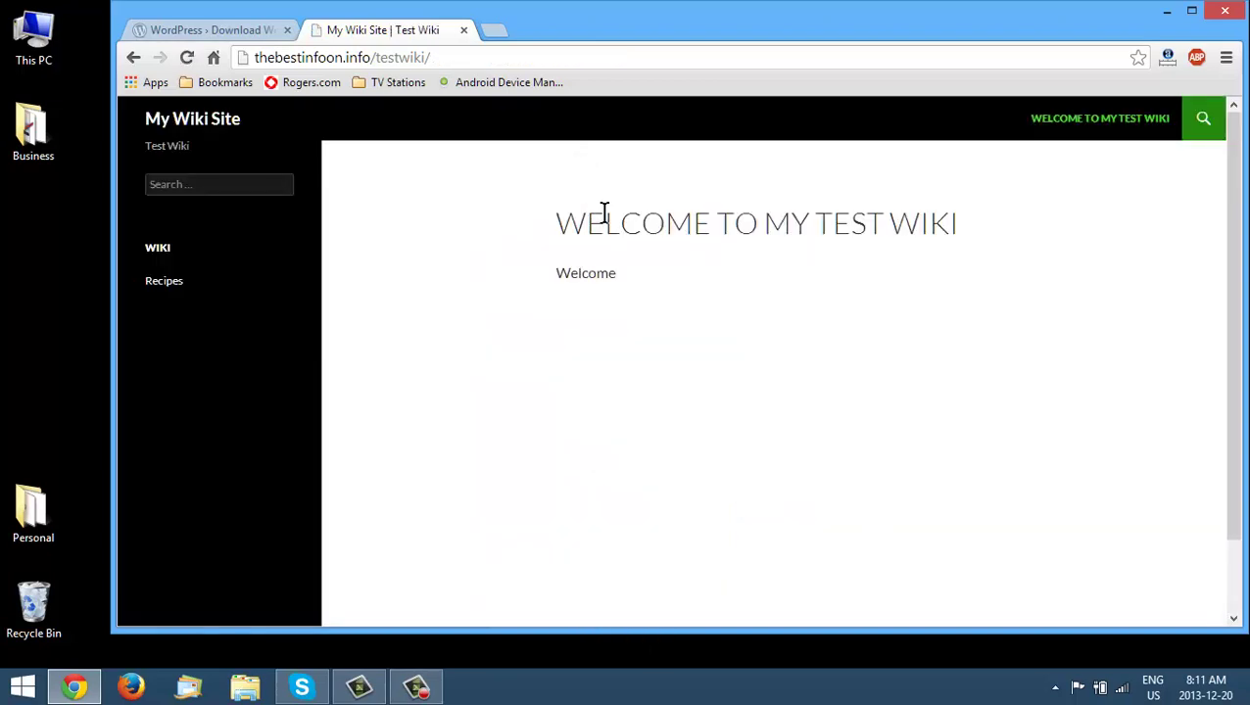
pyautogui.click(167, 286)
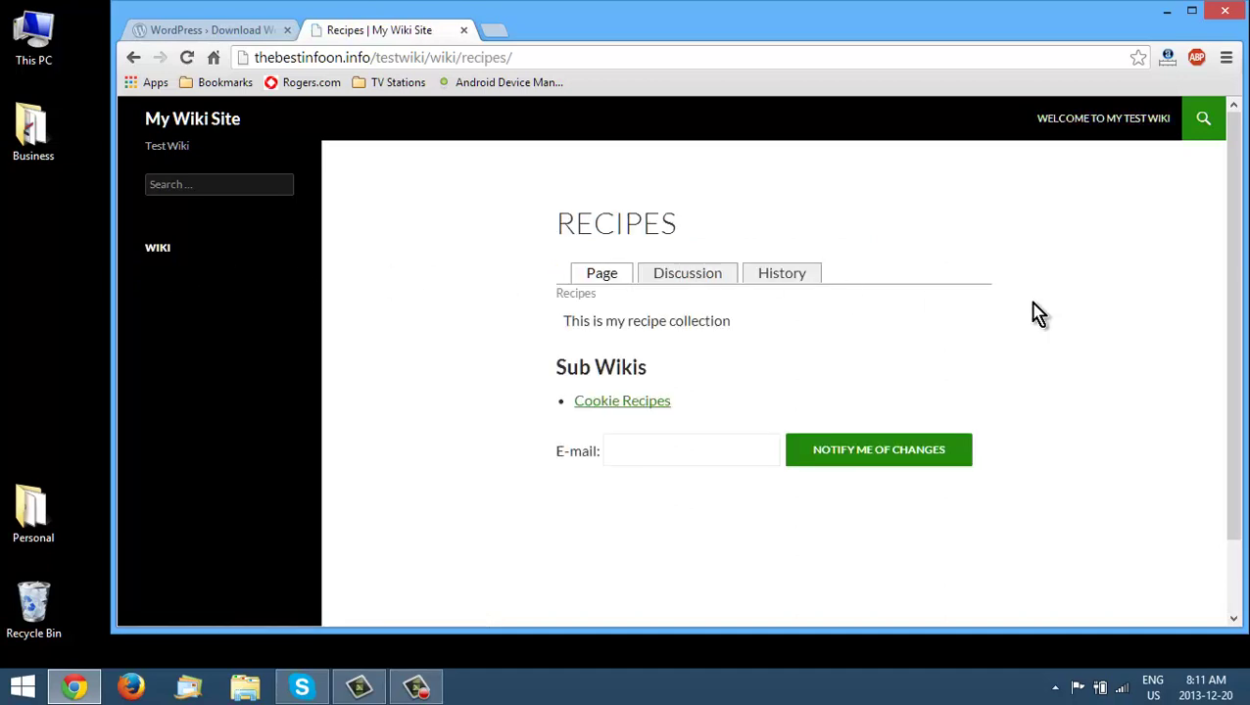
pyautogui.click(676, 282)
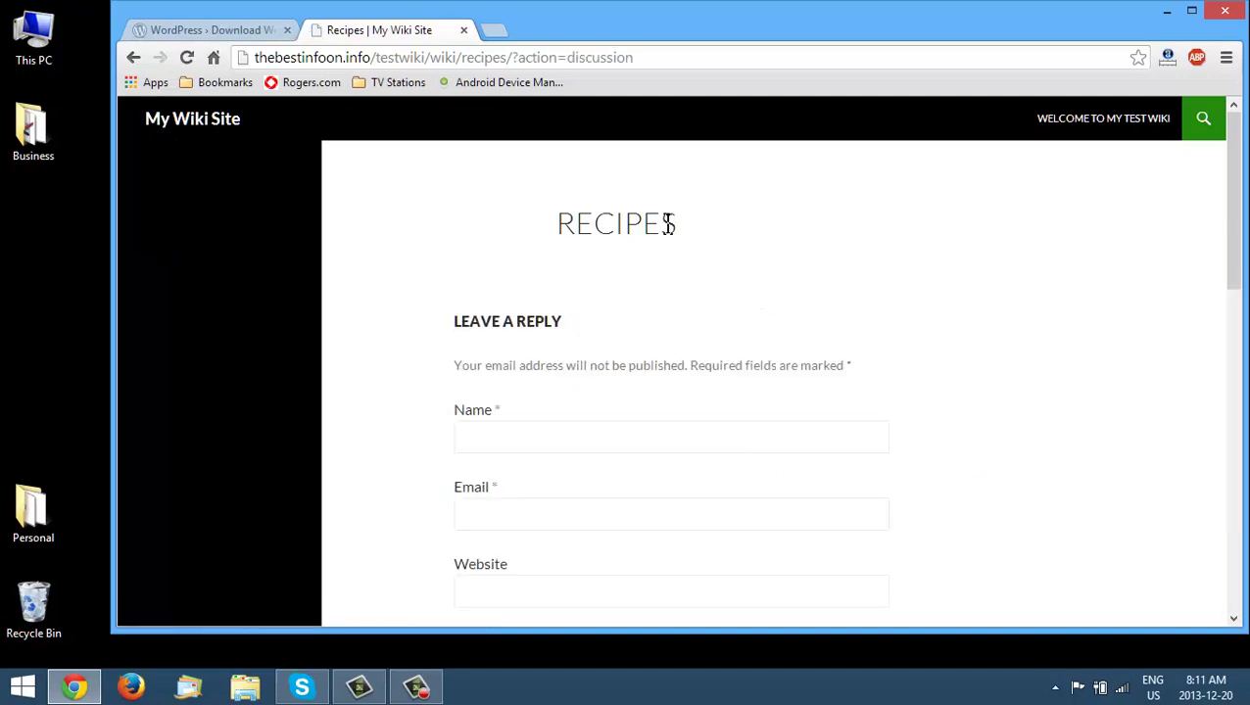
pyautogui.scroll(-3, 611, 452)
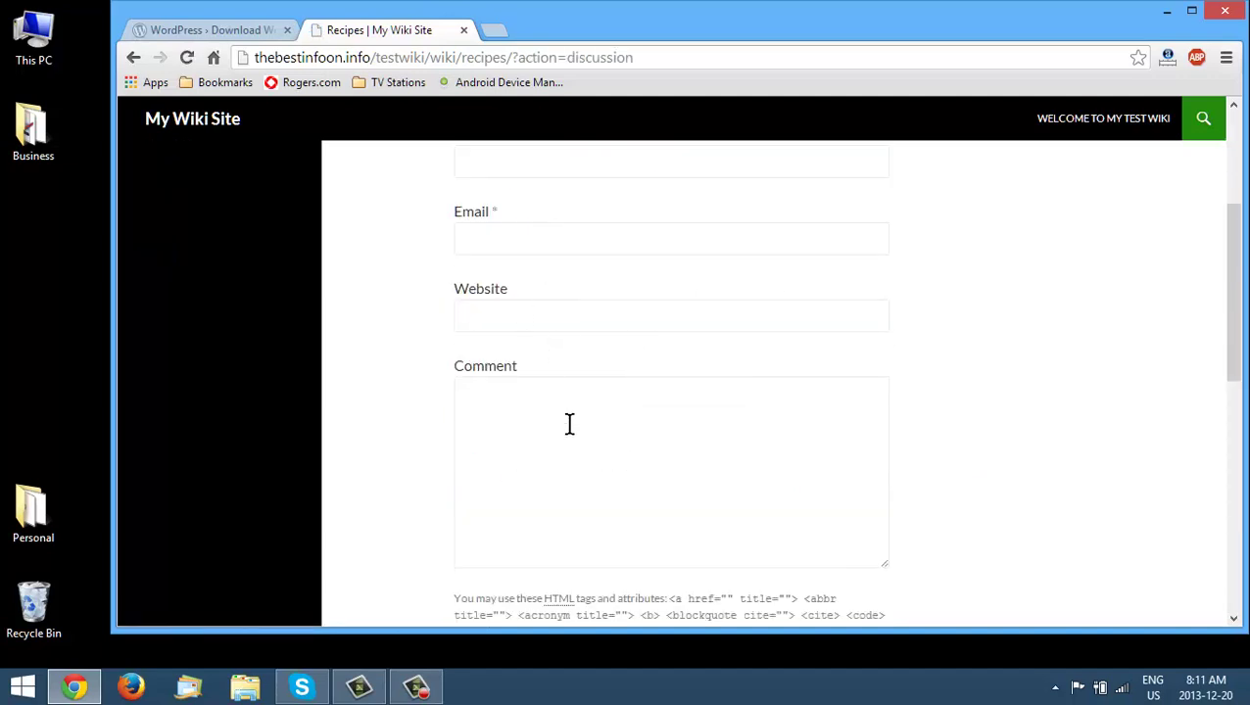
pyautogui.scroll(-2, 587, 422)
pyautogui.scroll(5, 621, 419)
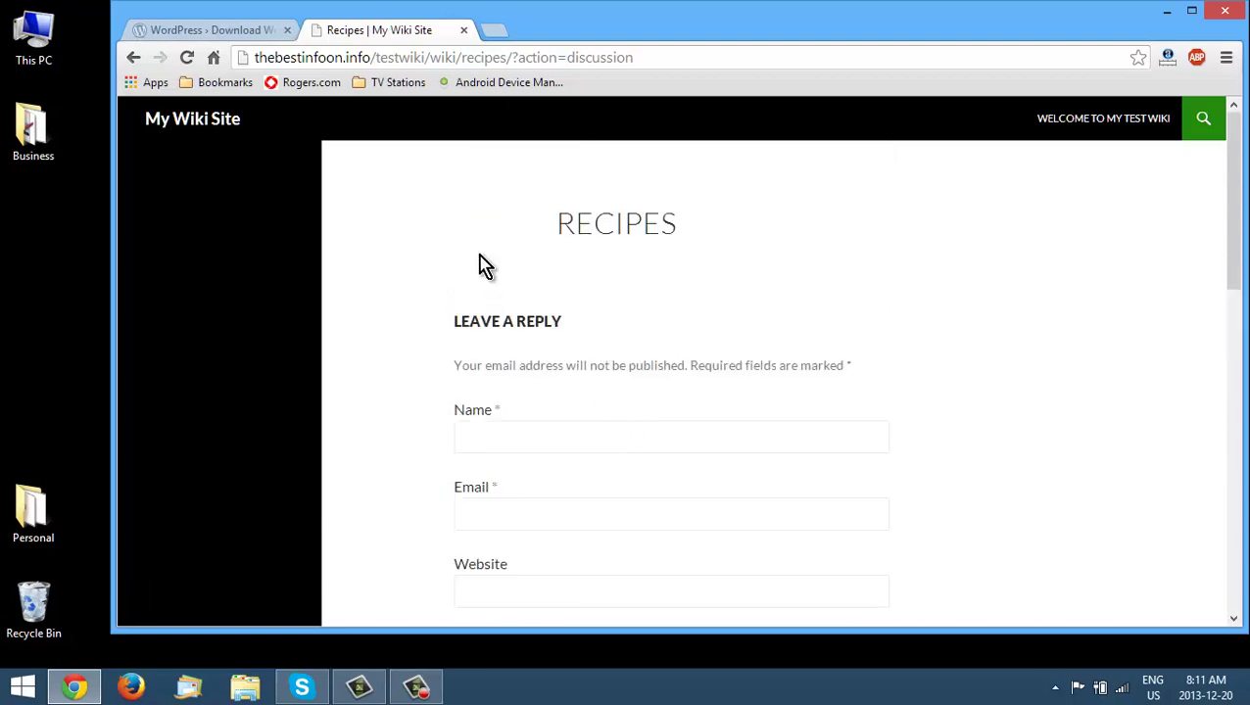
pyautogui.click(133, 58)
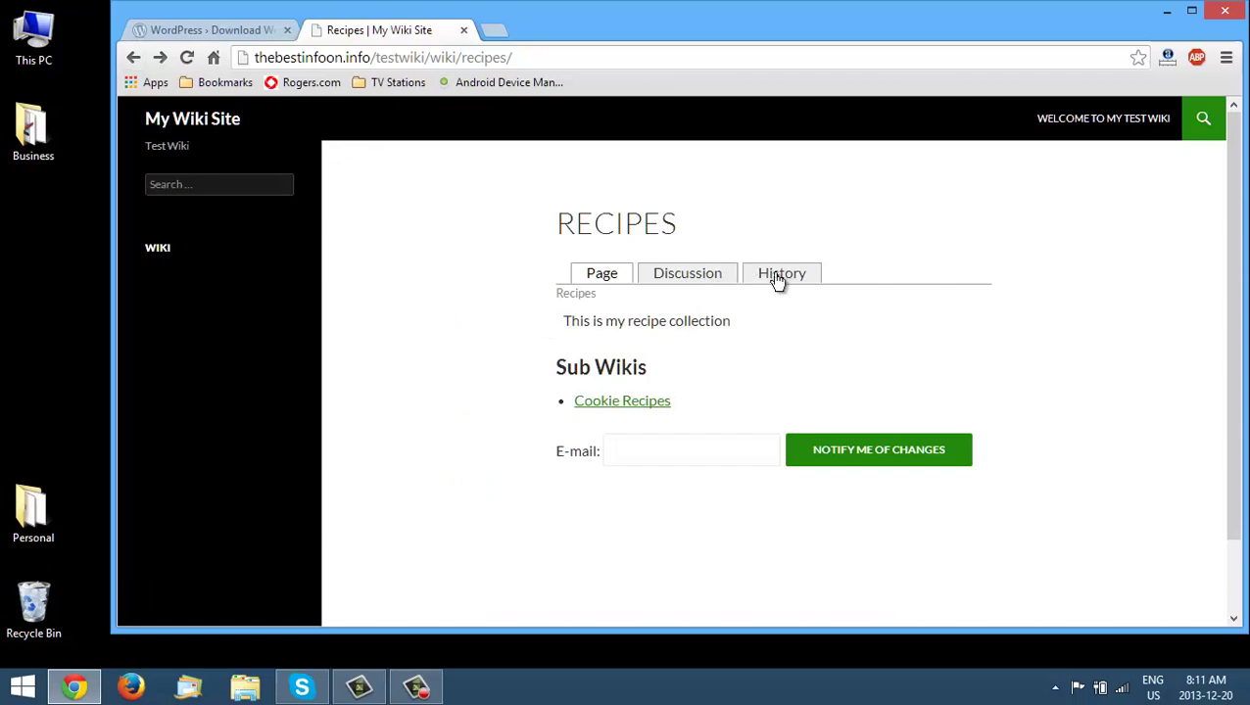
pyautogui.click(781, 279)
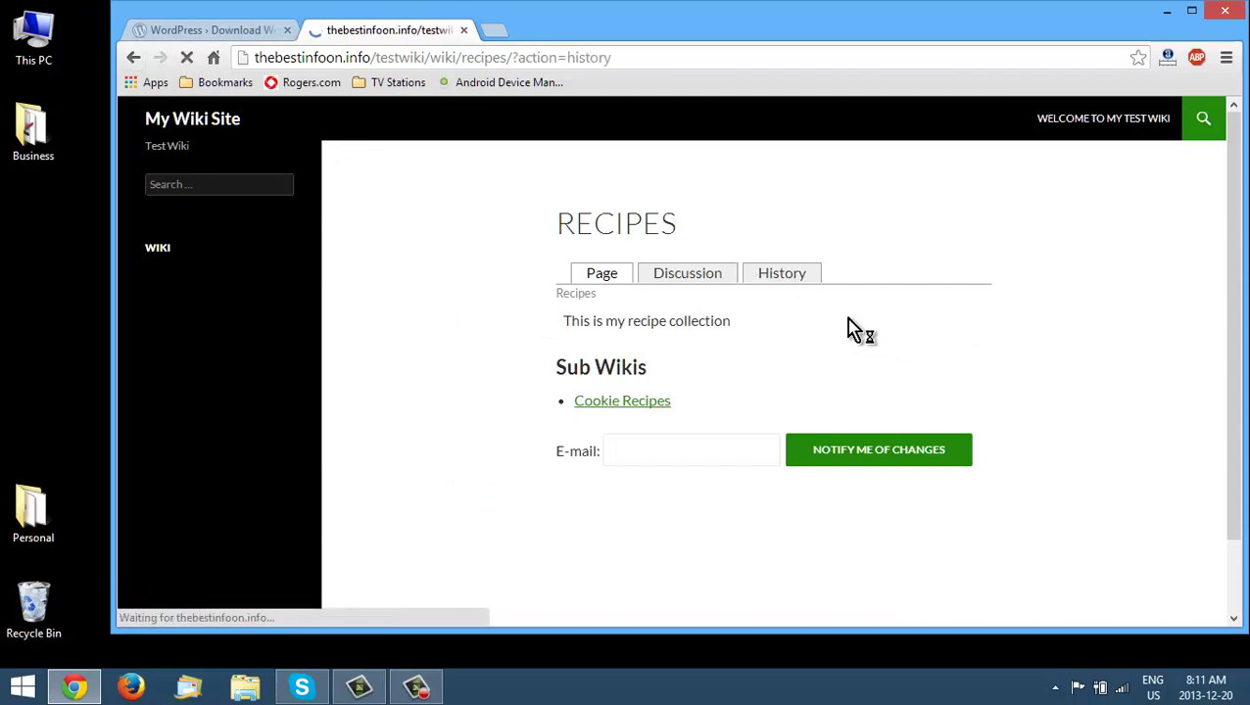
pyautogui.scroll(-1, 851, 333)
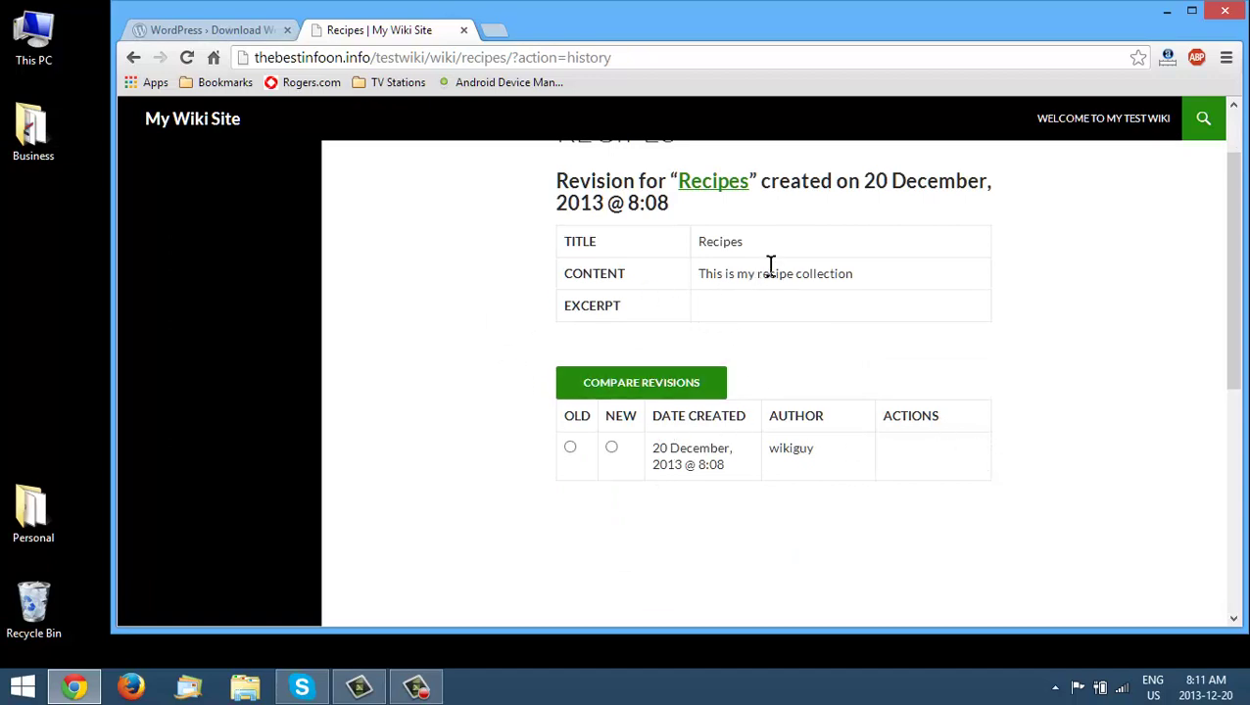
pyautogui.scroll(1, 823, 283)
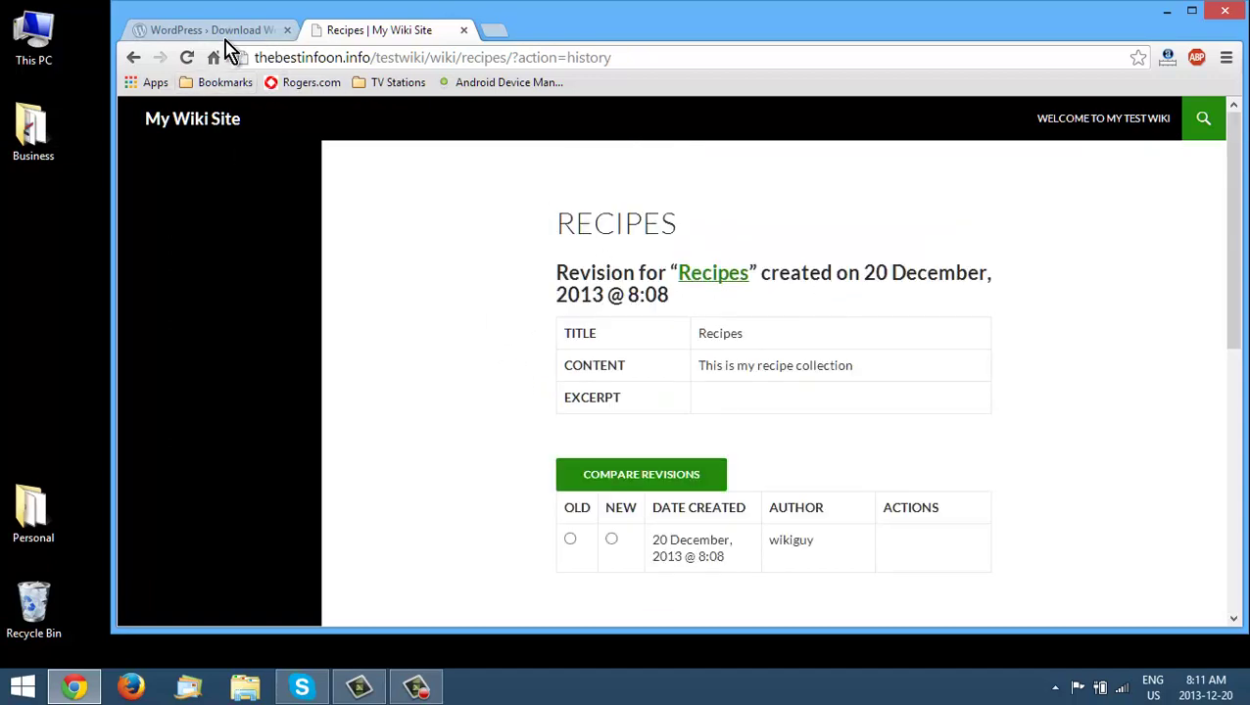
pyautogui.click(134, 59)
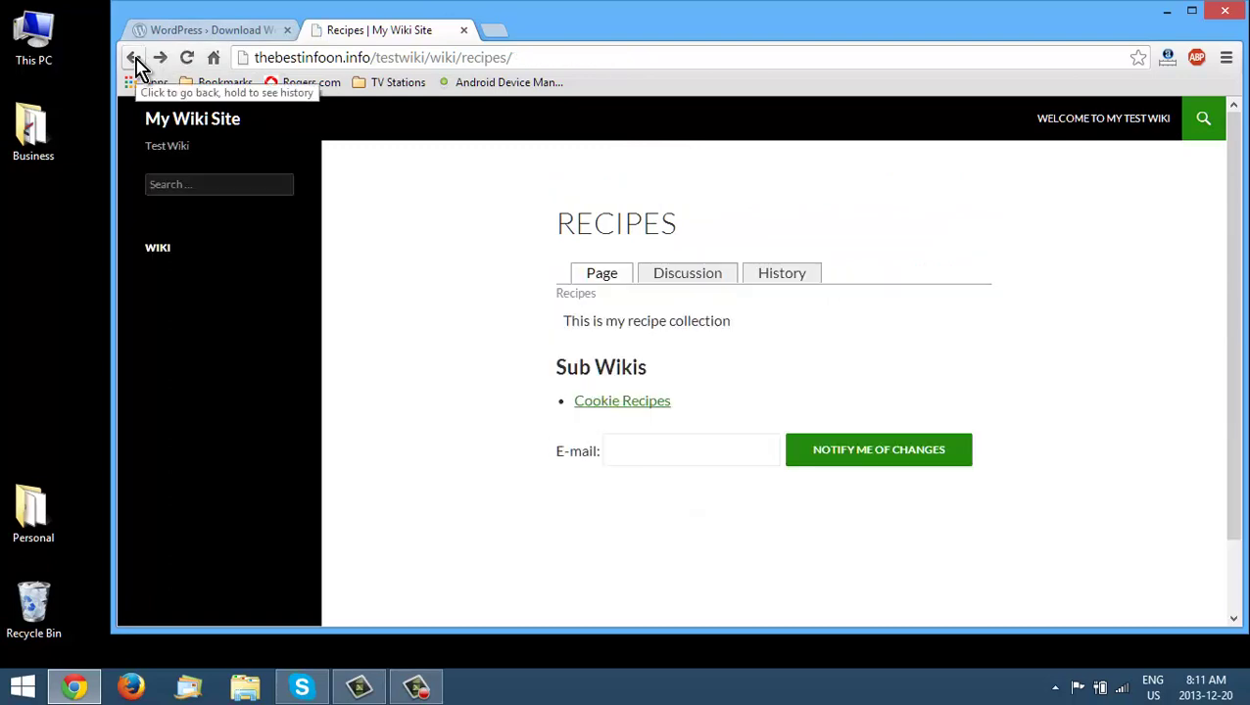
# - From the admin Wikis list, open the pending Cookie Recipes wiki in the editor
pyautogui.click(654, 410)
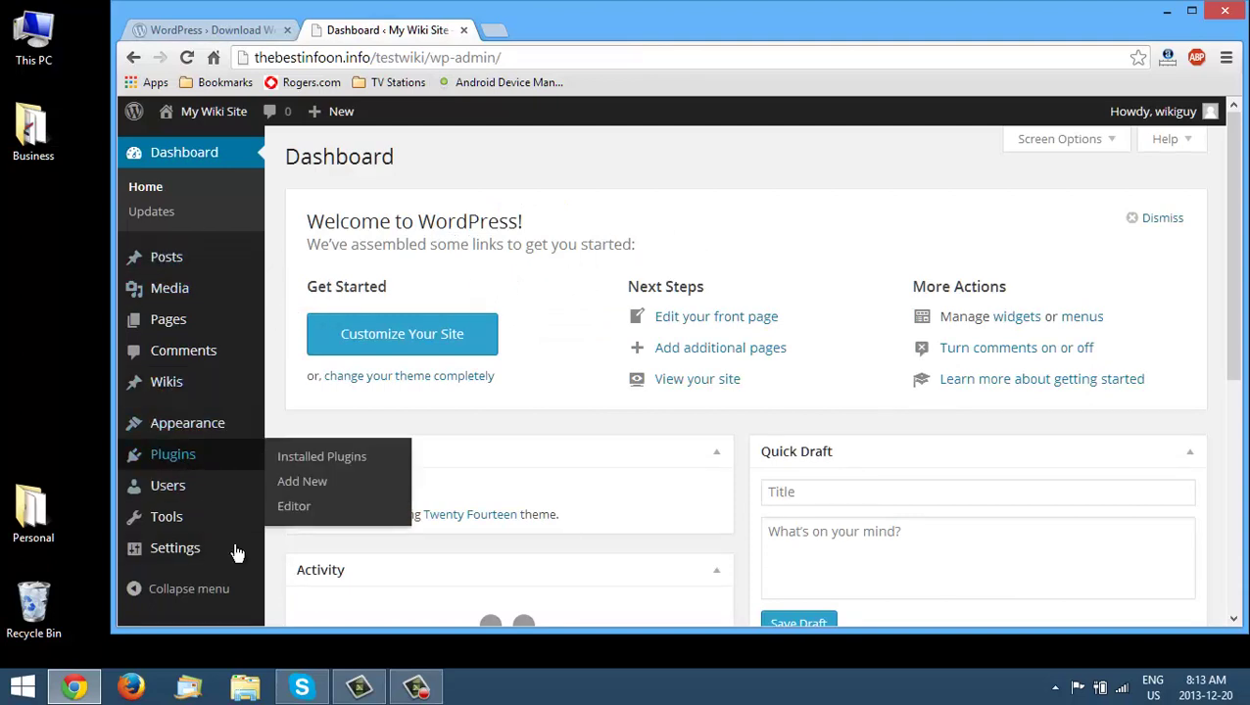
pyautogui.click(373, 395)
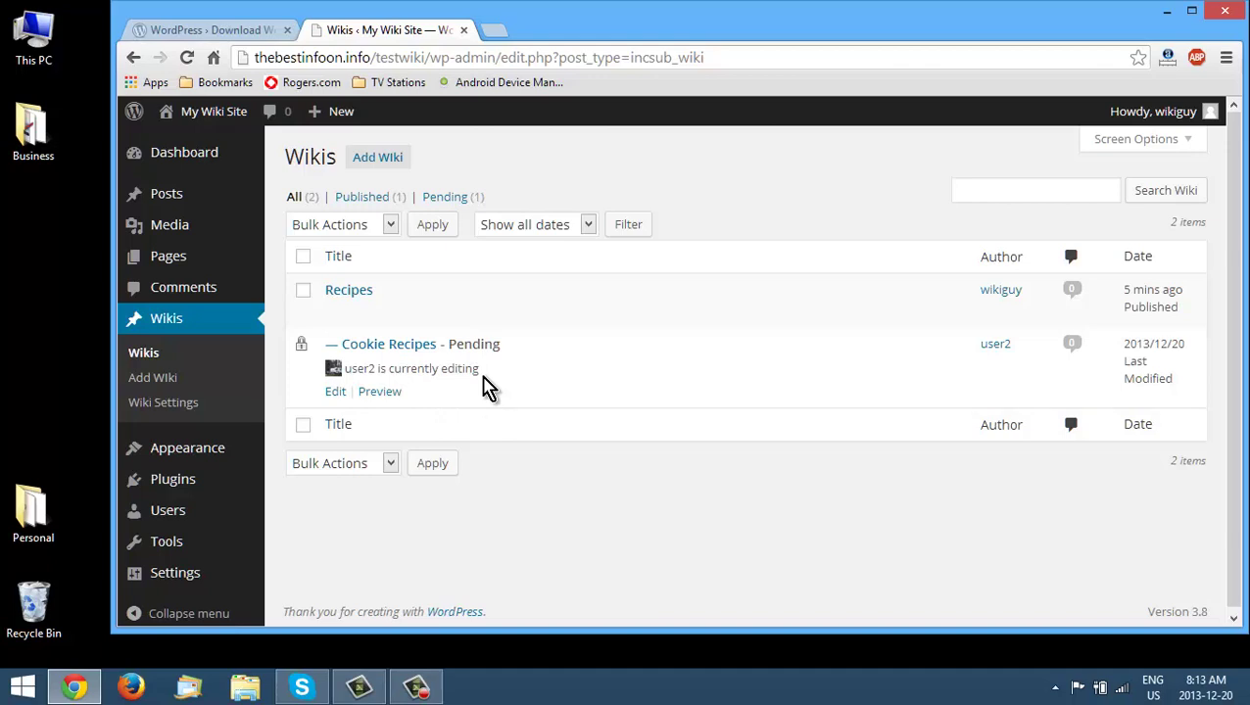
pyautogui.click(335, 393)
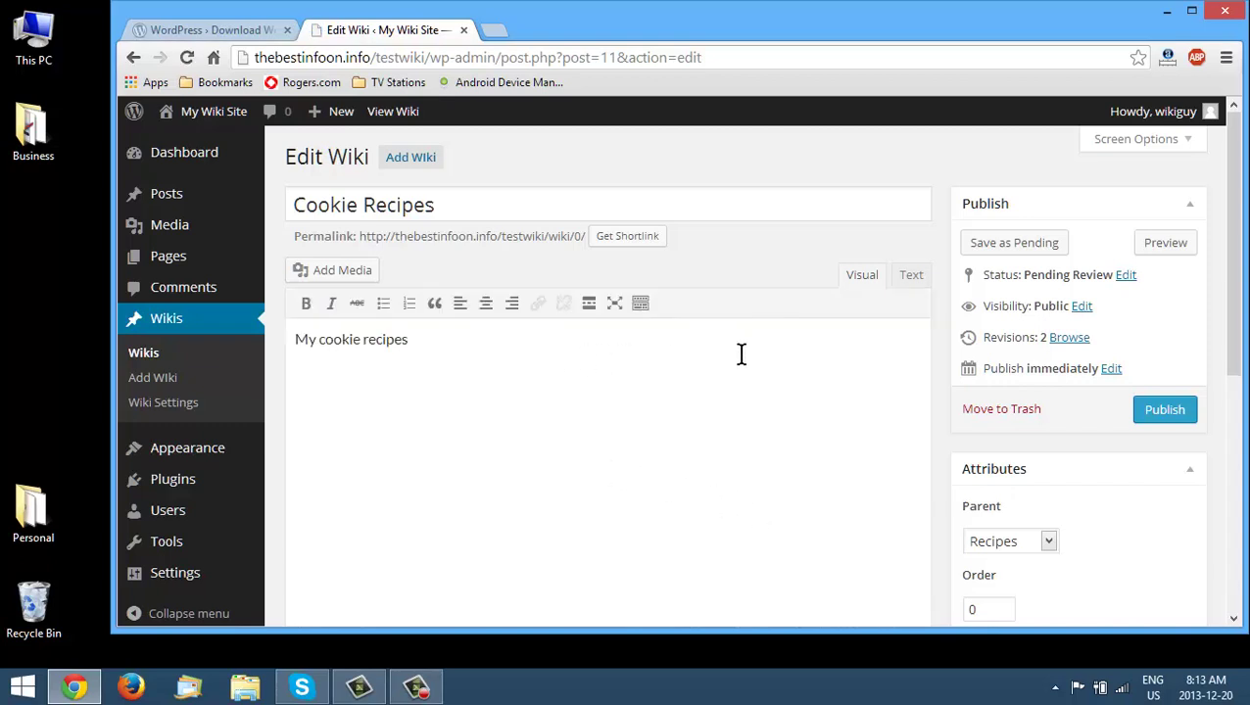
# - Publish Cookie Recipes and confirm it and Recipes both show Published in the Wikis list
pyautogui.scroll(-1, 588, 339)
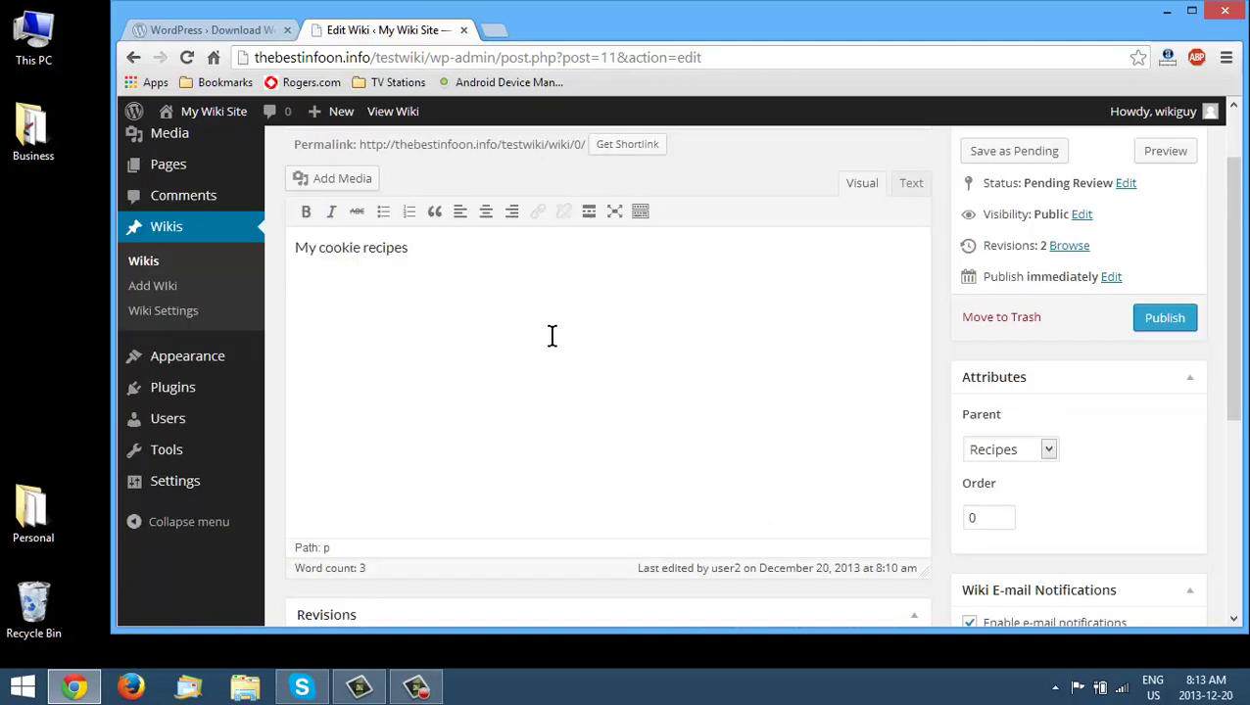
pyautogui.scroll(-1, 587, 313)
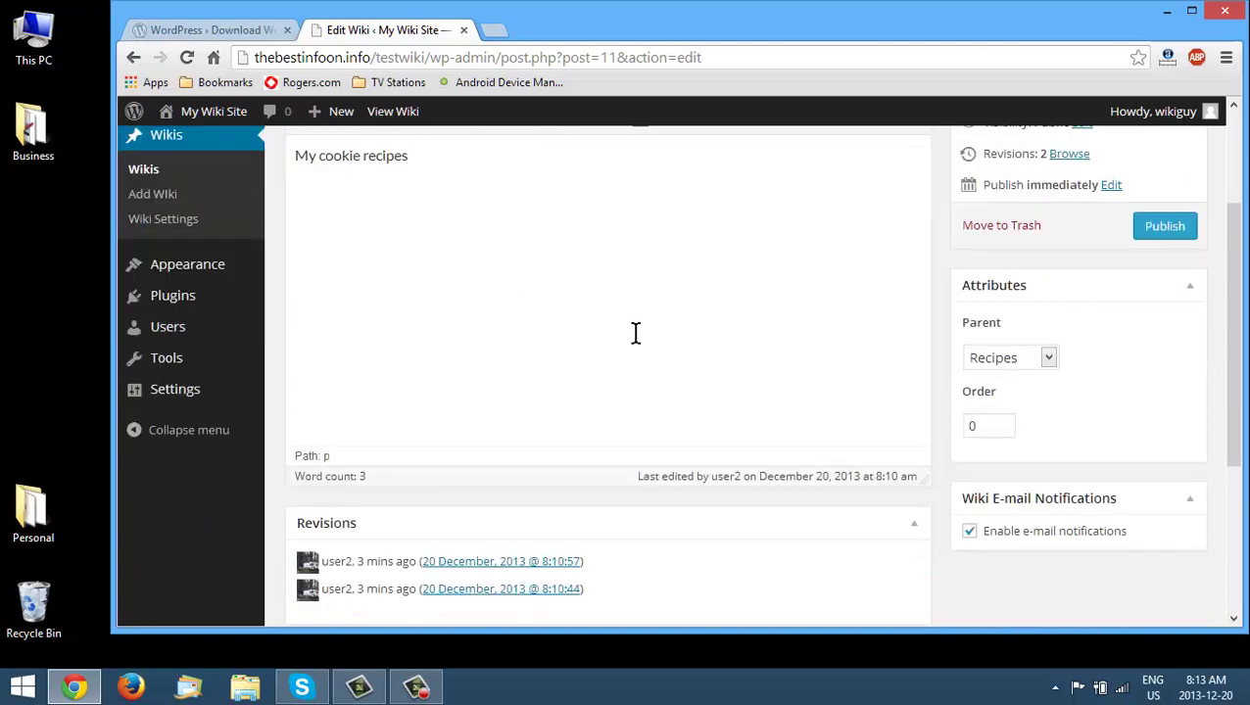
pyautogui.scroll(2, 1136, 254)
pyautogui.click(1179, 413)
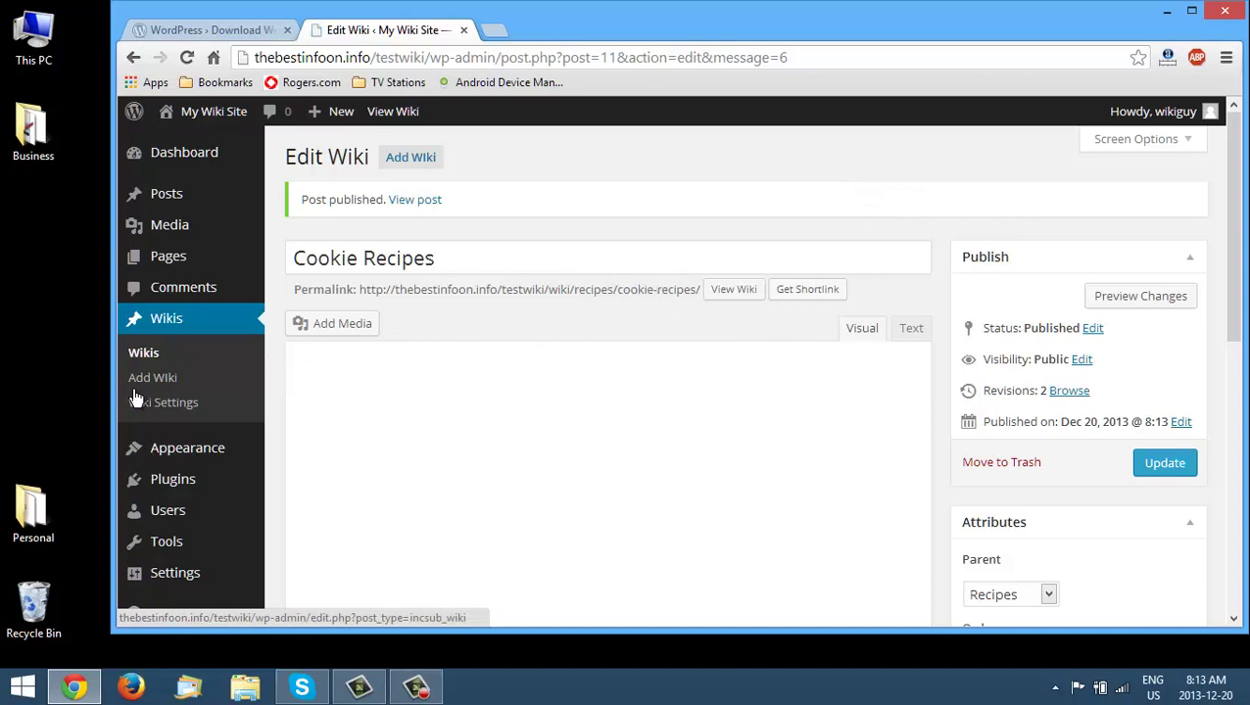
pyautogui.click(145, 360)
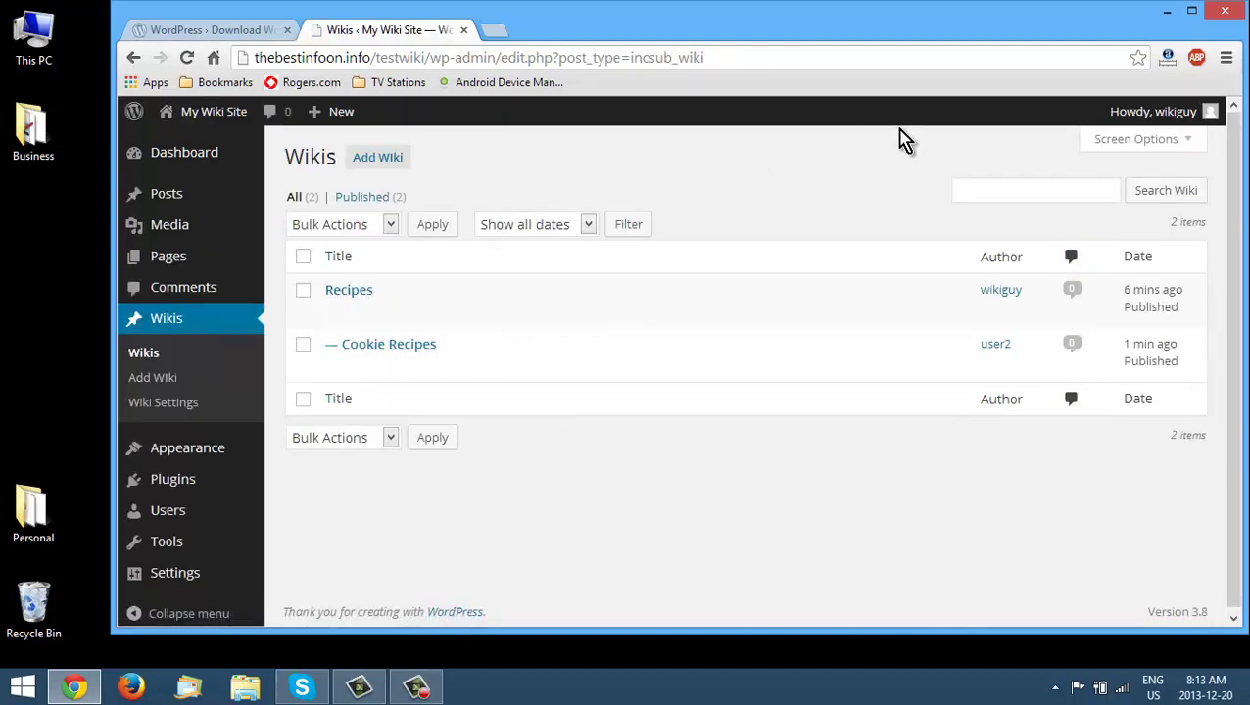
# - Go to the front-end site and open the Recipes page showing Cookie Recipes as a sub wiki
pyautogui.moveTo(219, 129)
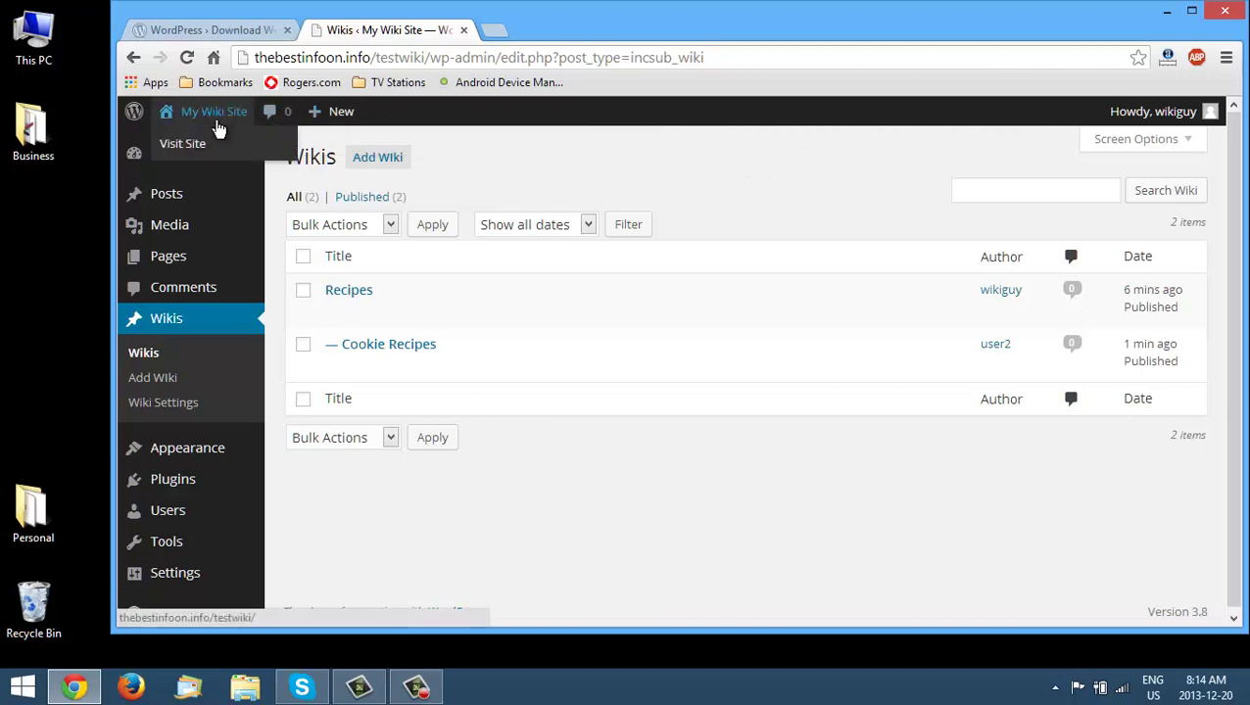
pyautogui.click(195, 147)
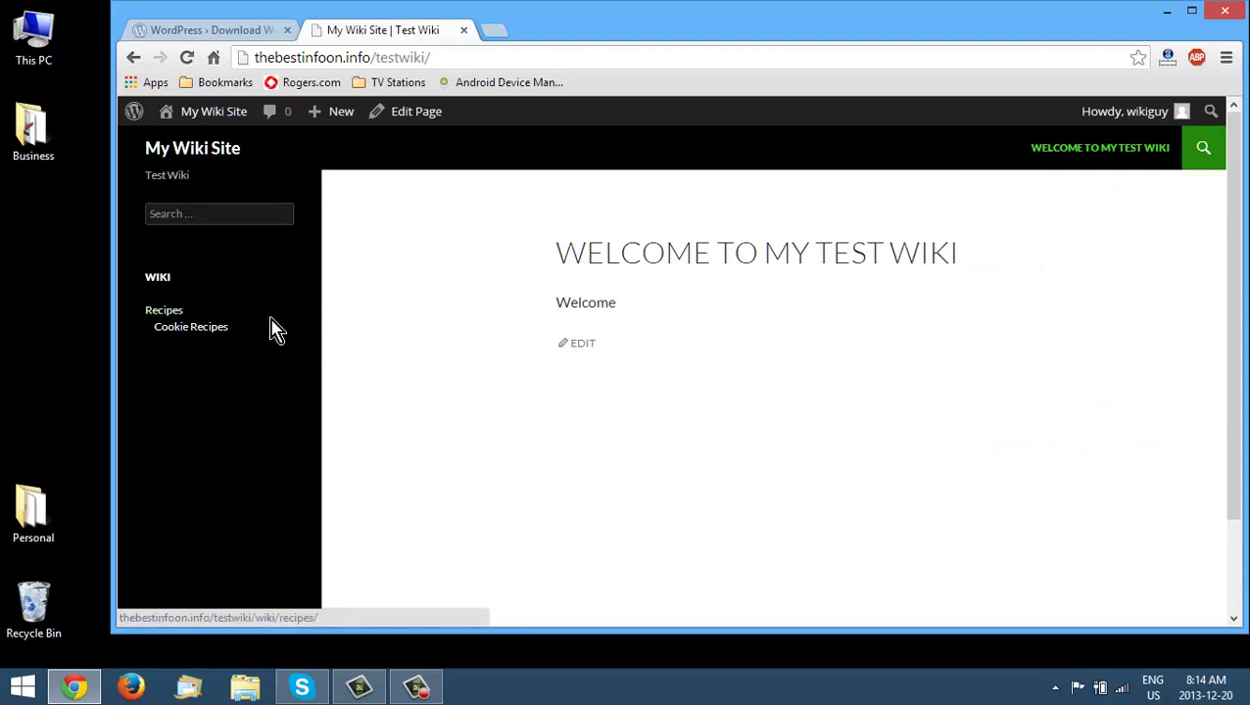
pyautogui.click(168, 319)
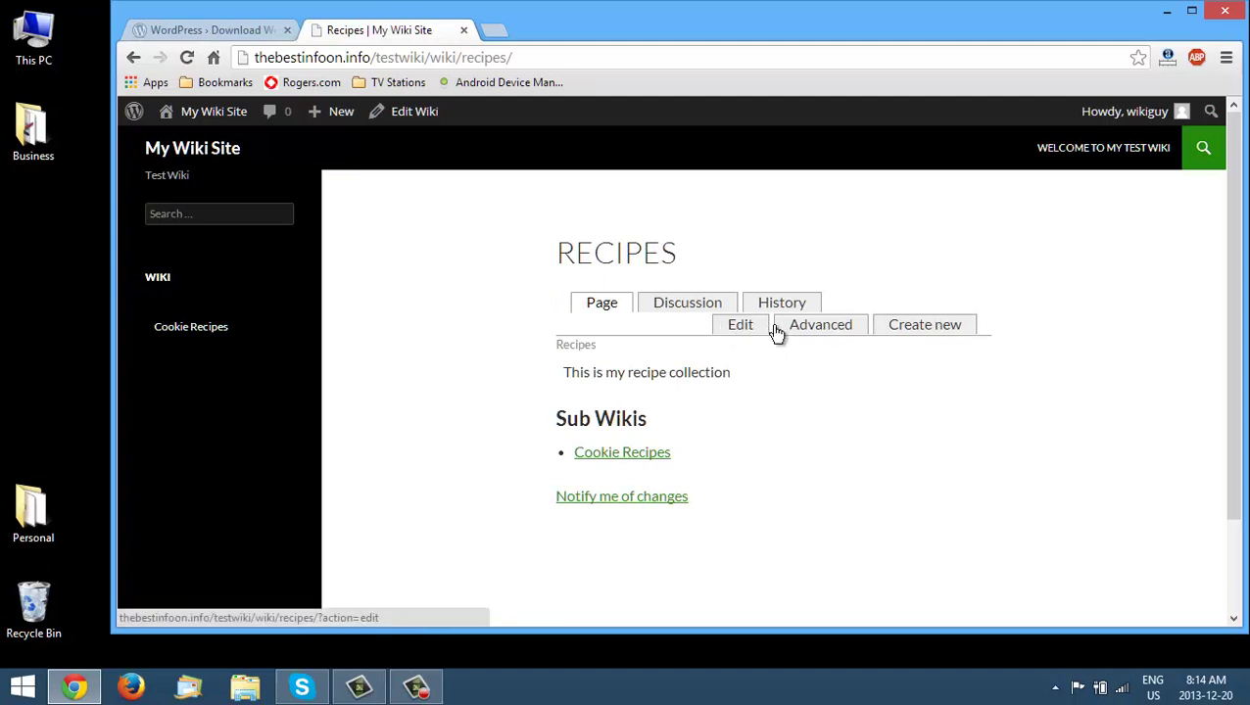
# - Open the Recipes wiki's Edit Wiki screen and look over its body text and notification option
pyautogui.click(835, 334)
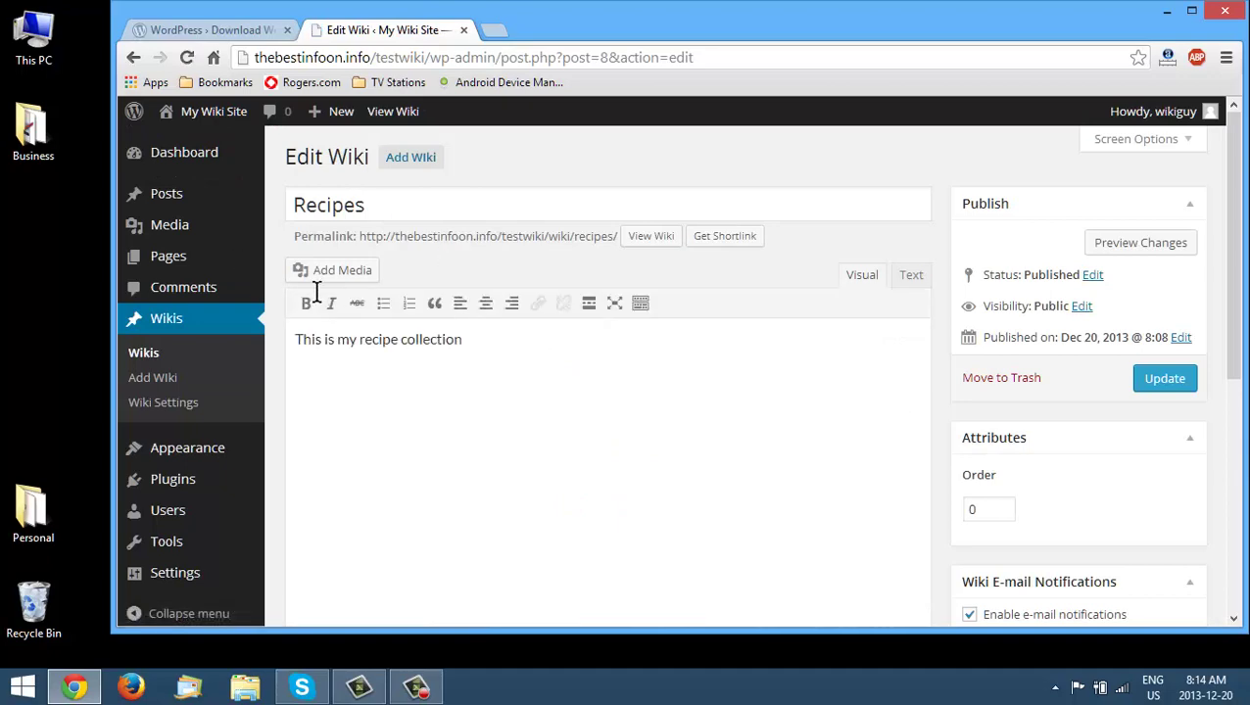
pyautogui.scroll(-1, 955, 360)
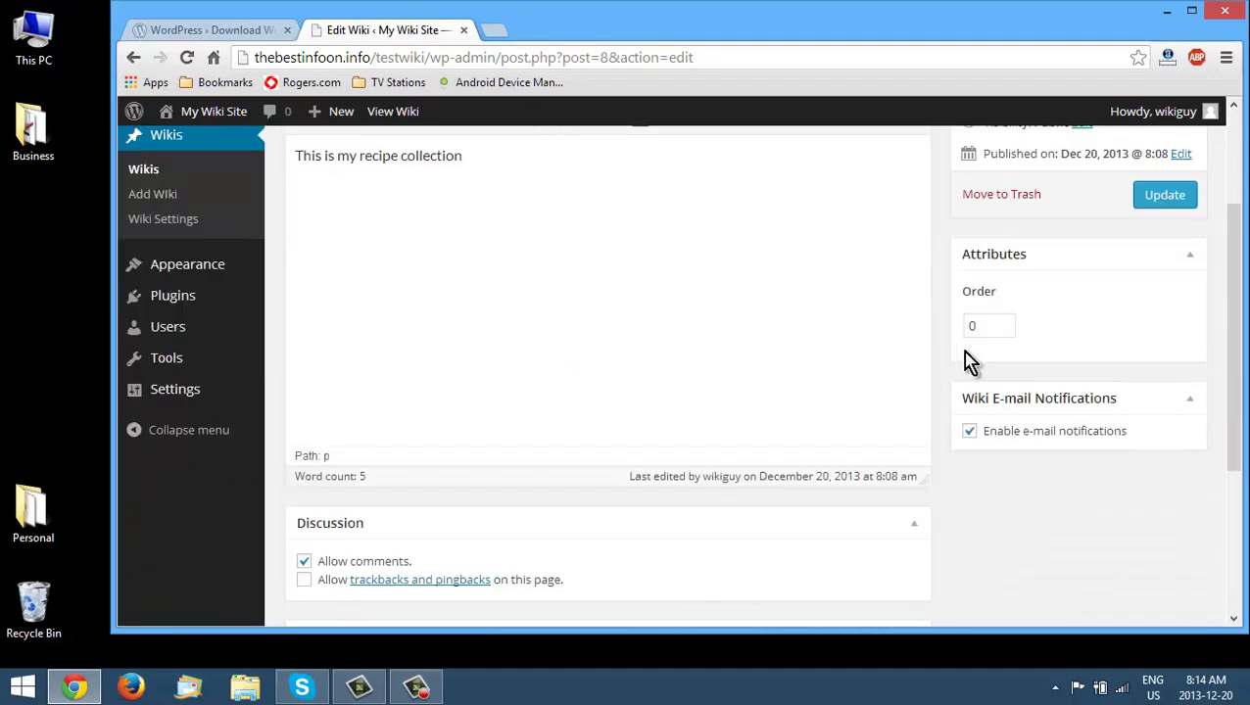
pyautogui.scroll(2, 982, 368)
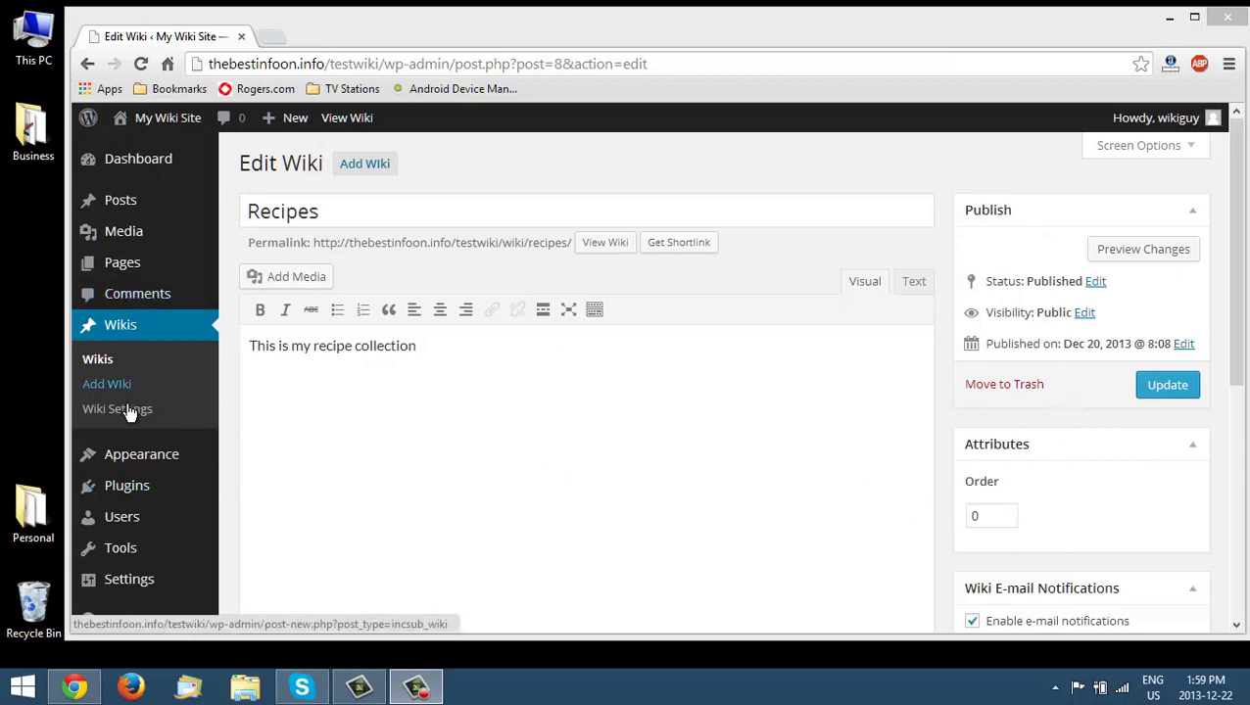
pyautogui.moveTo(137, 530)
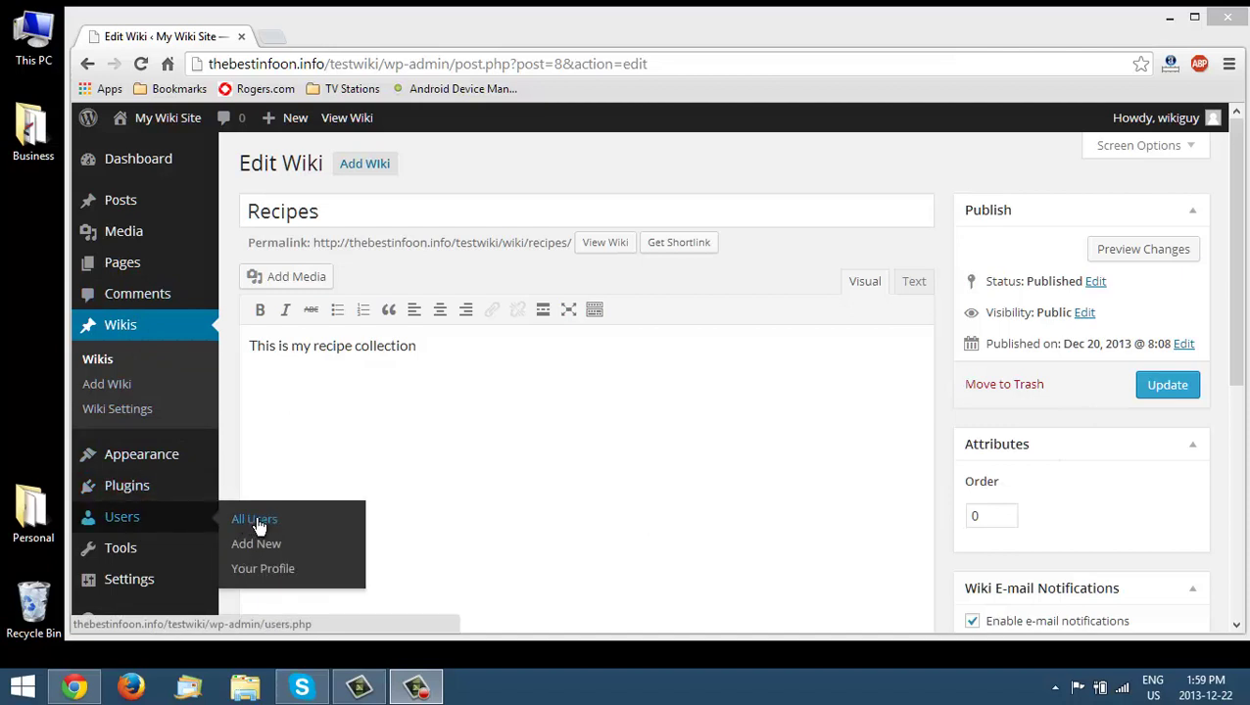
pyautogui.moveTo(143, 585)
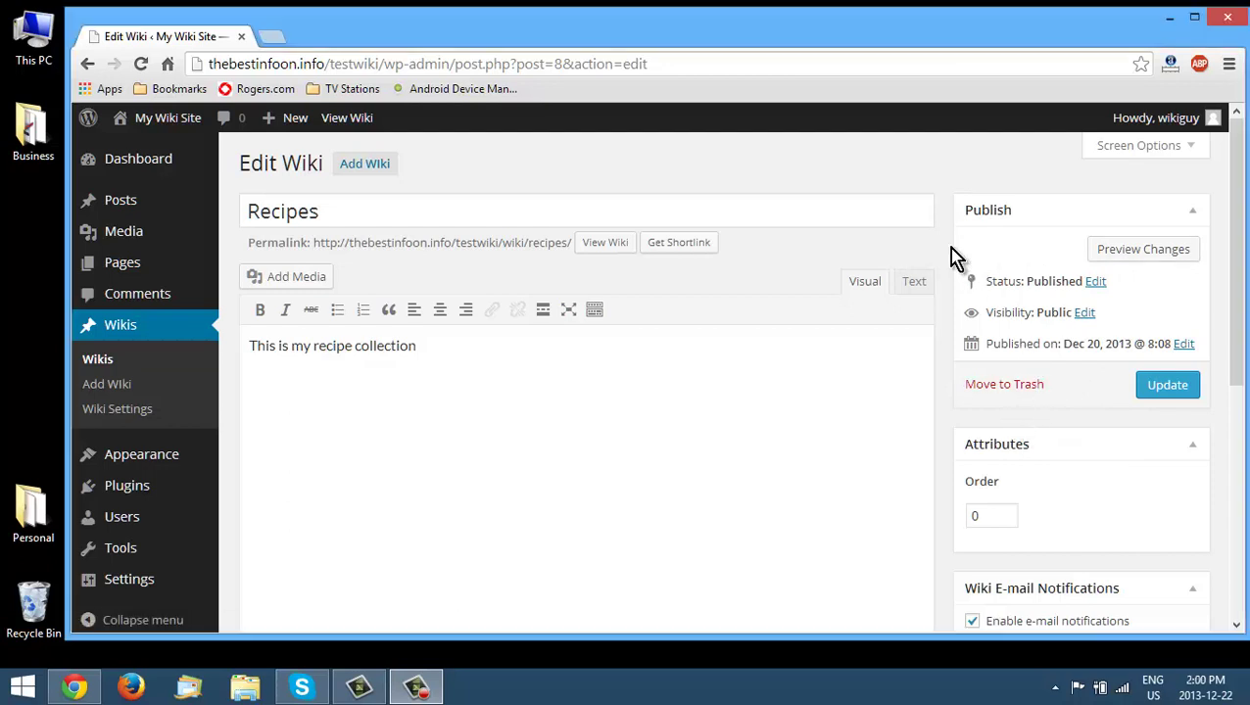
pyautogui.scroll(-2, 952, 259)
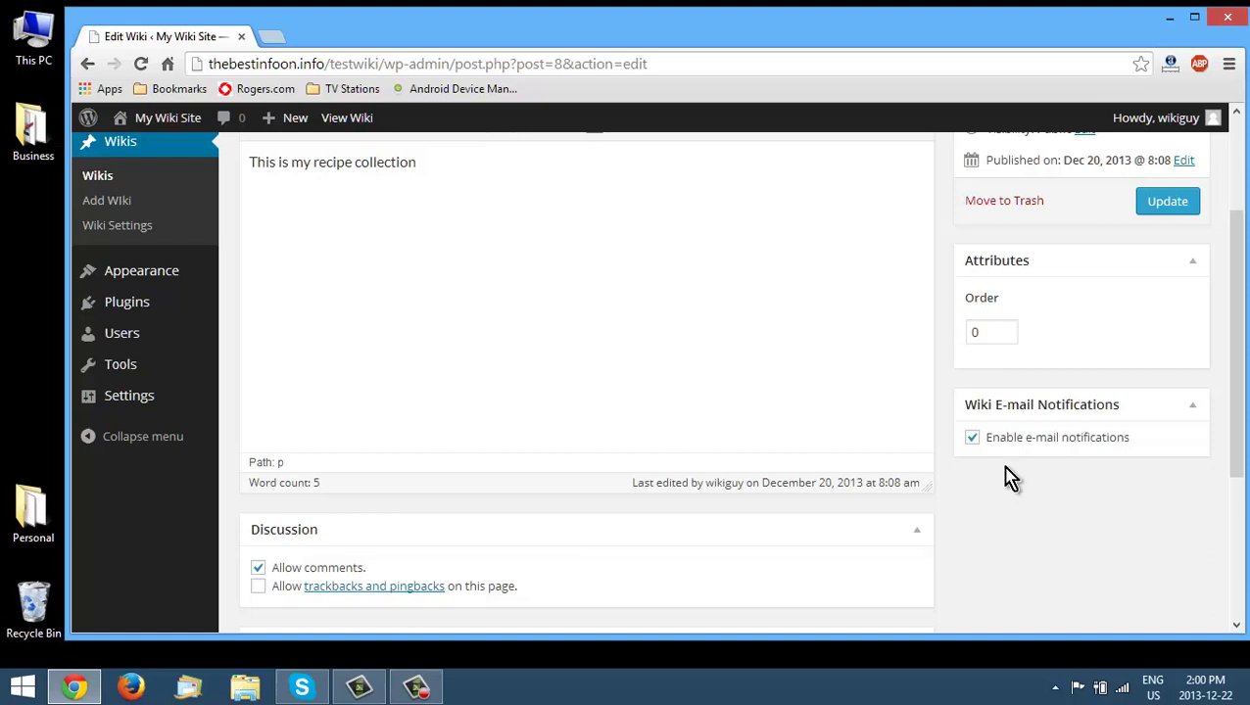
pyautogui.scroll(2, 1008, 468)
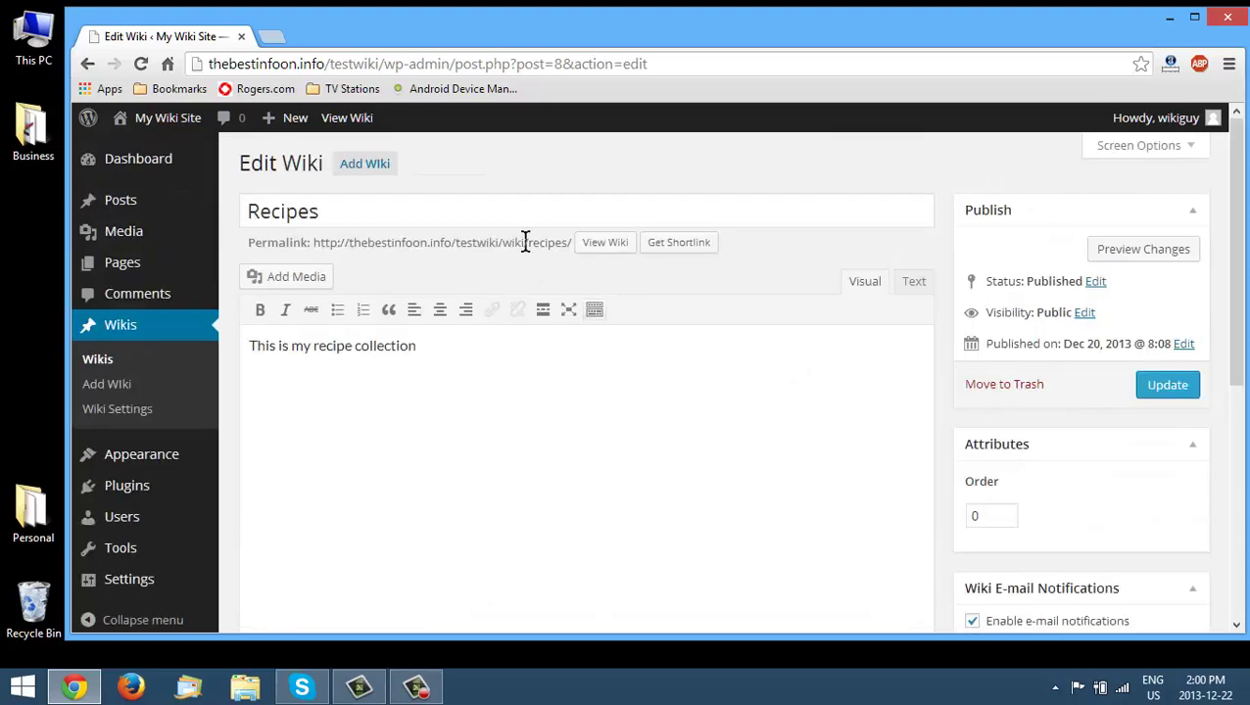